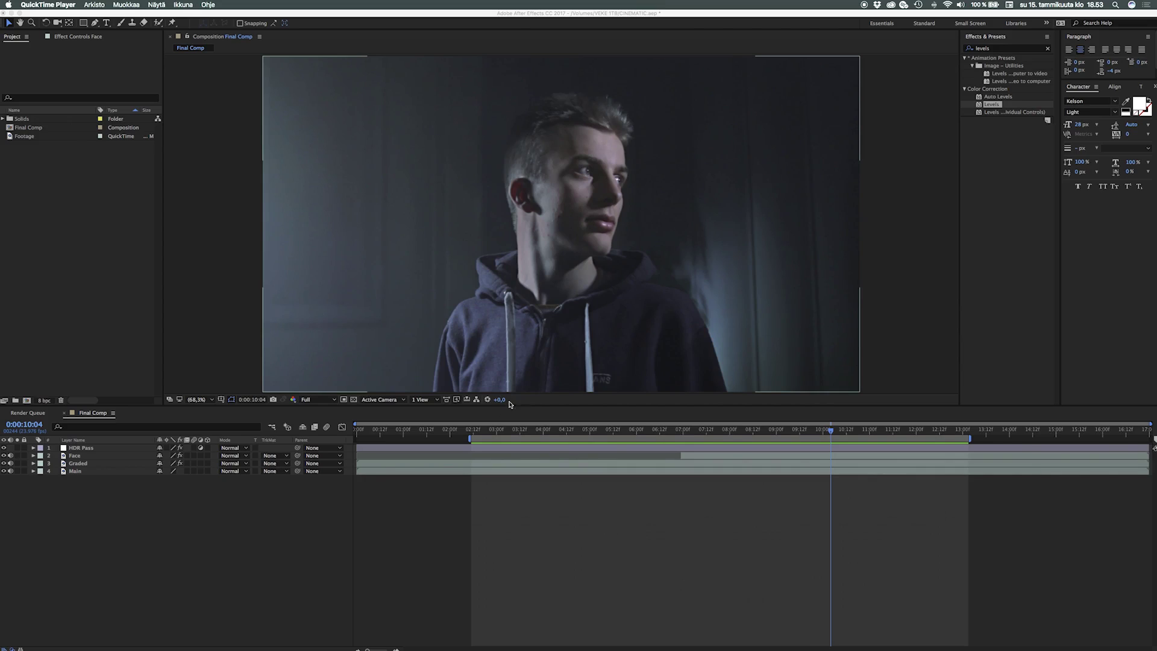
# Back in After Effects, preview the graded shot starting from 02:13.
pyautogui.click(475, 432)
pyautogui.click(474, 432)
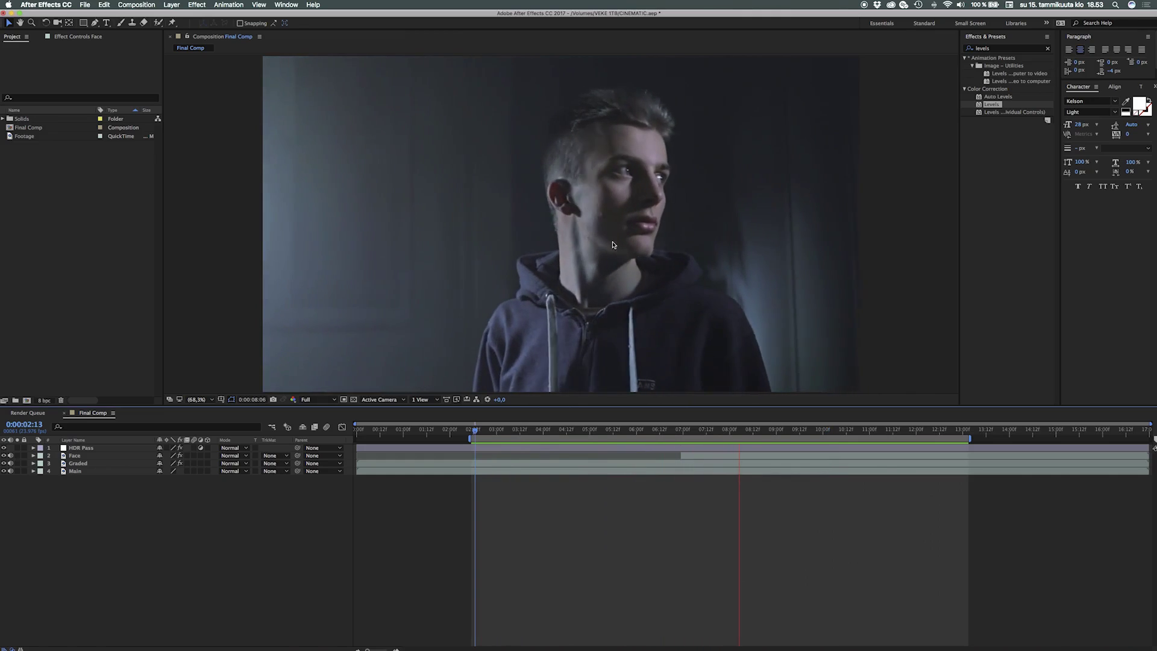
pyautogui.press('space')
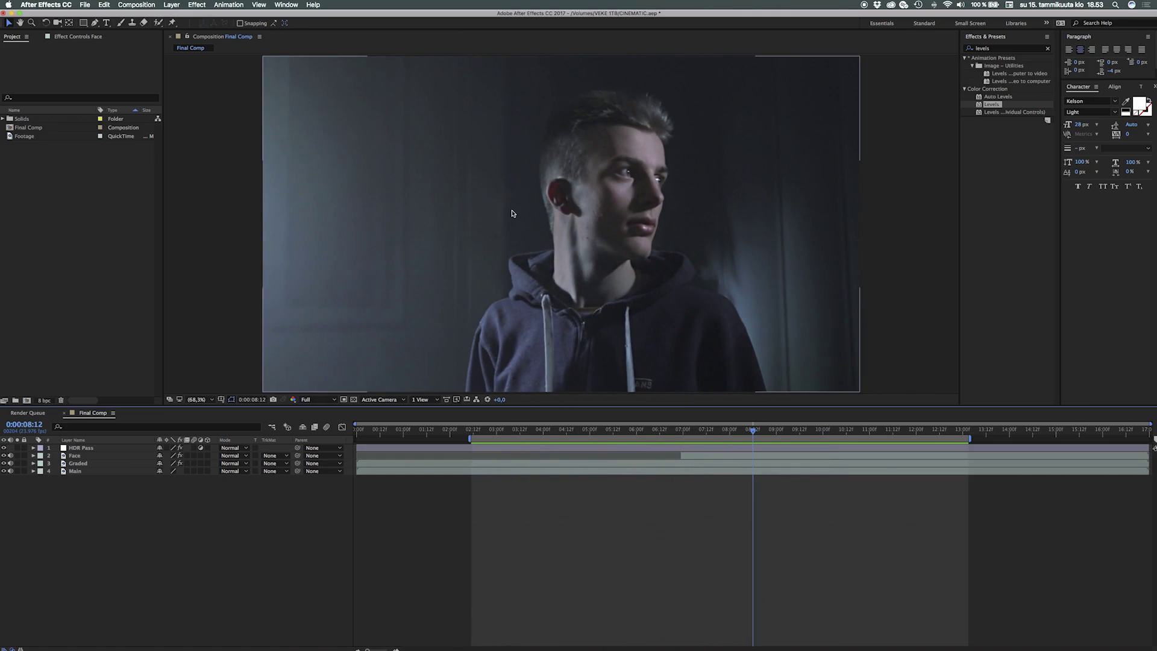
pyautogui.press('space')
pyautogui.press('space')
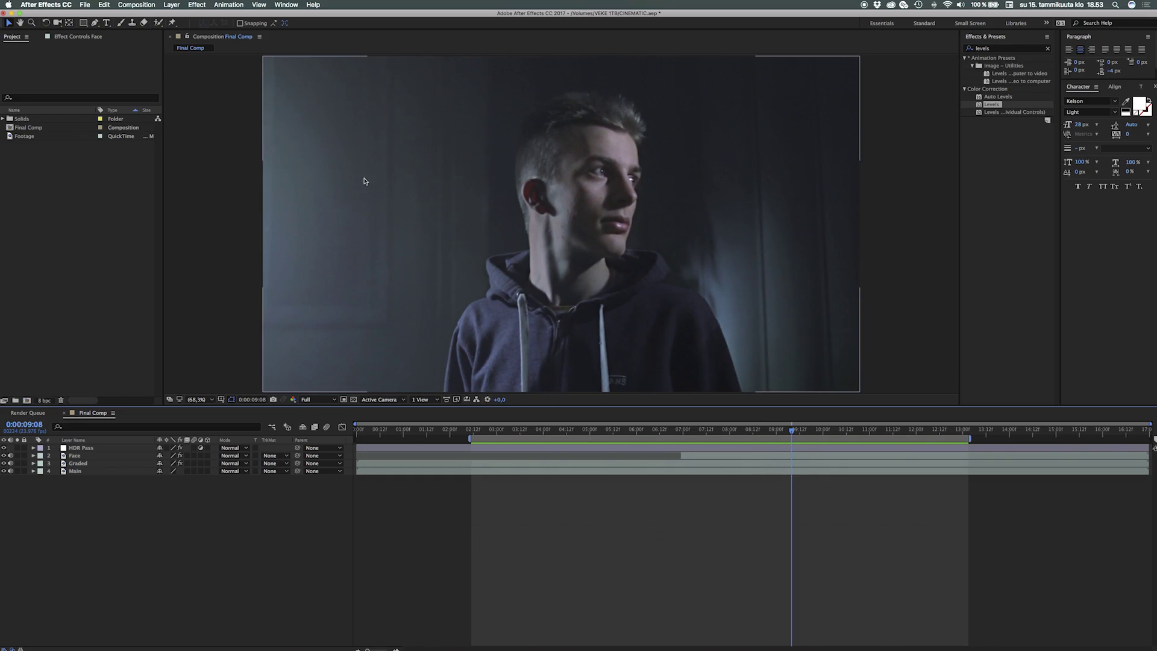
pyautogui.press('space')
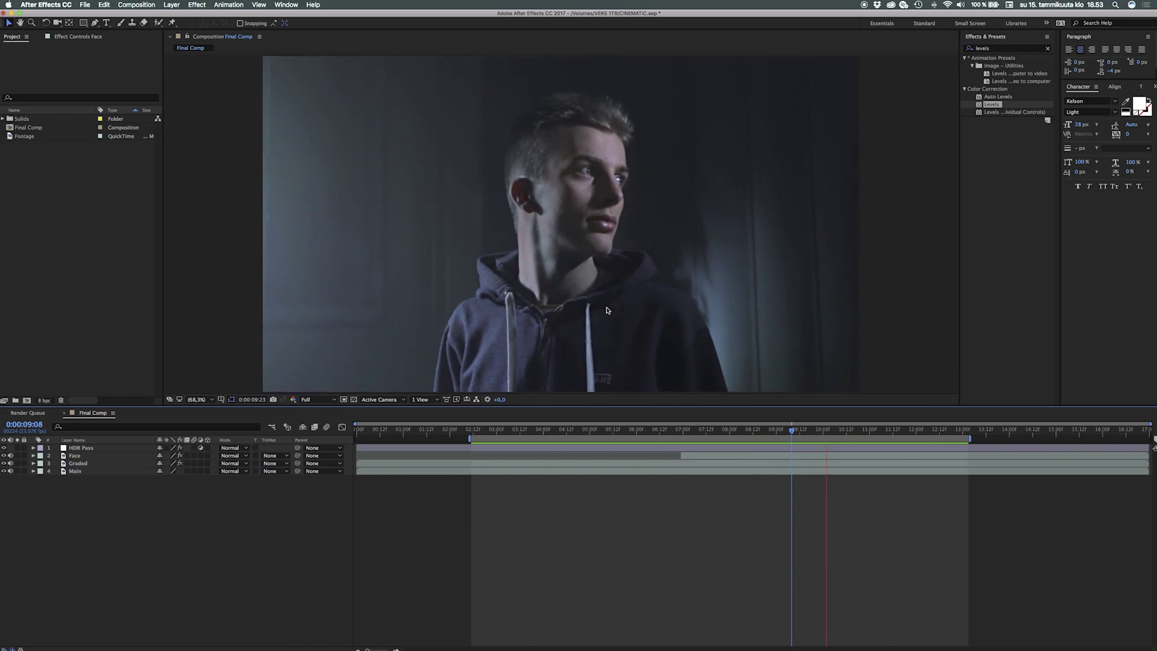
pyautogui.press('space')
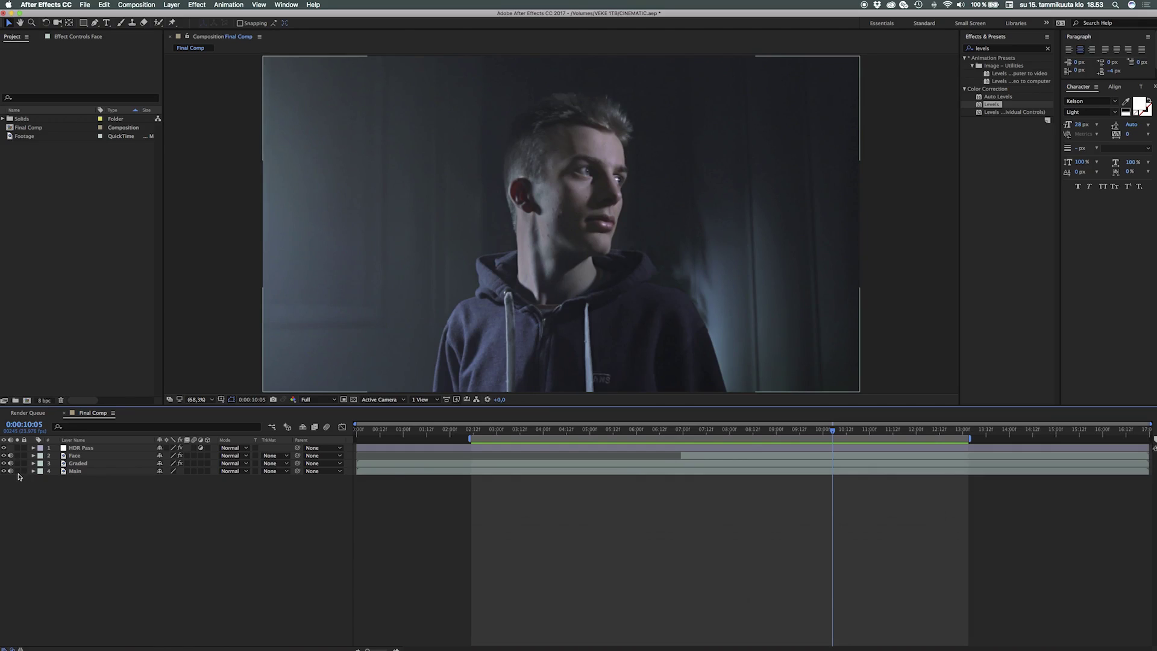
# Solo the ungraded Main footage and scrub from 02:13 to the profile frame at 09:09.
pyautogui.click(17, 470)
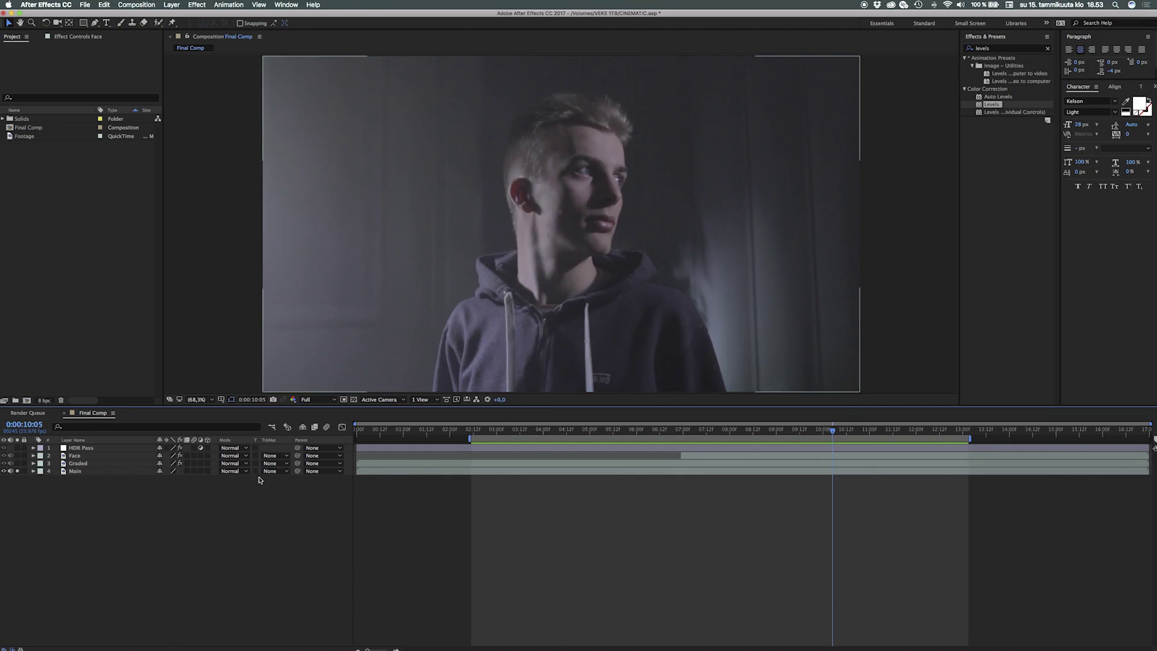
pyautogui.click(476, 431)
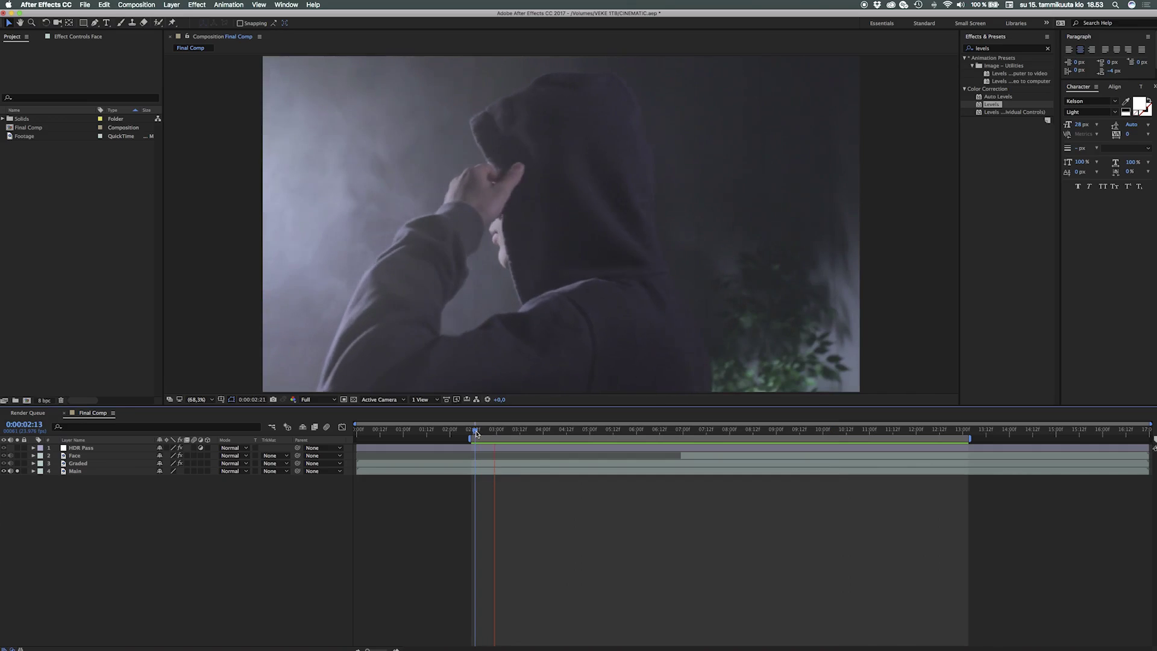
pyautogui.moveTo(476, 431); pyautogui.dragTo(746, 430)
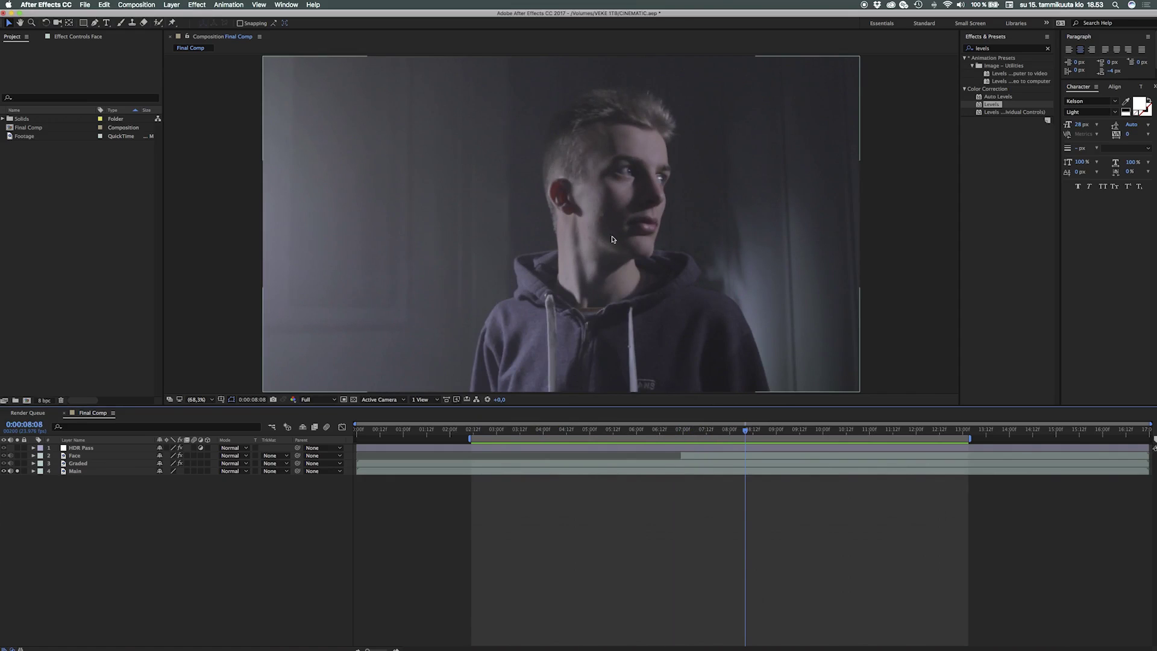
pyautogui.moveTo(747, 431); pyautogui.dragTo(796, 443)
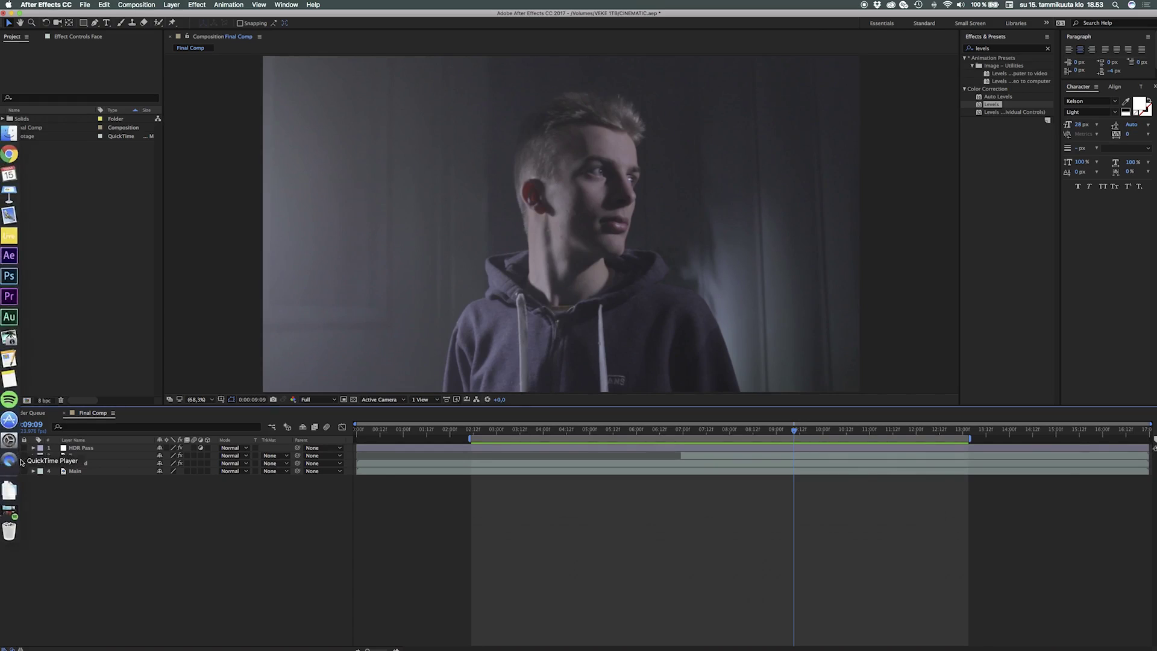
# Toggle Main's solo switch repeatedly to compare the ungraded and graded looks.
pyautogui.click(18, 471)
pyautogui.click(18, 471)
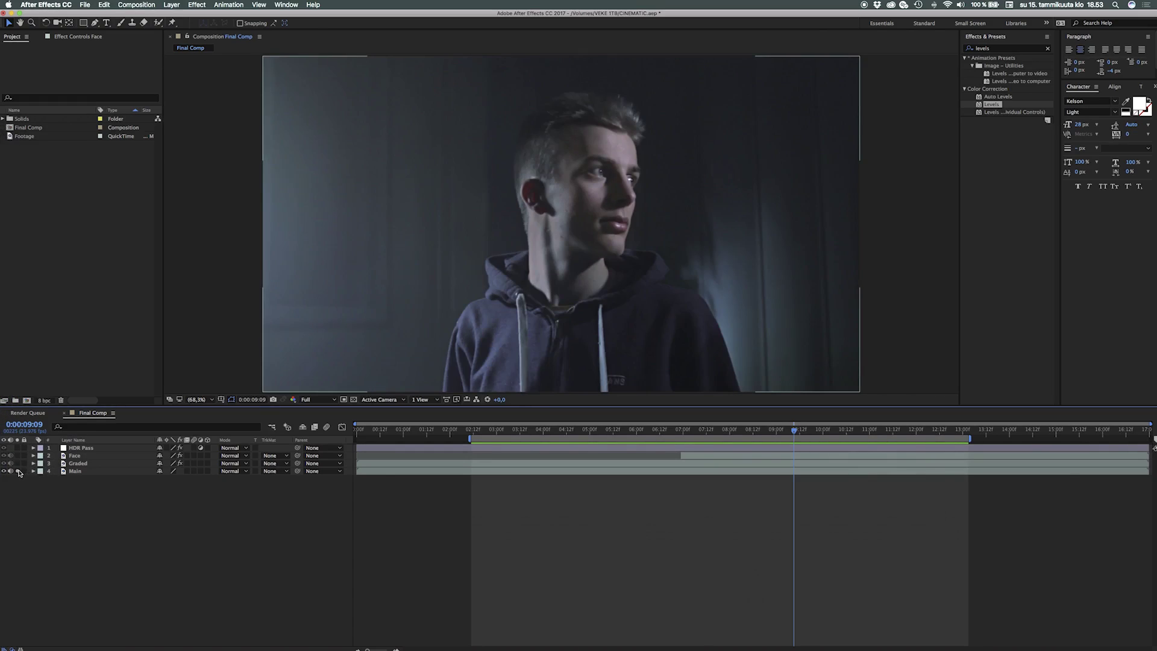
pyautogui.click(18, 471)
pyautogui.click(18, 471)
pyautogui.click(18, 471)
pyautogui.click(18, 471)
pyautogui.click(18, 471)
pyautogui.click(18, 471)
pyautogui.click(18, 471)
pyautogui.click(18, 472)
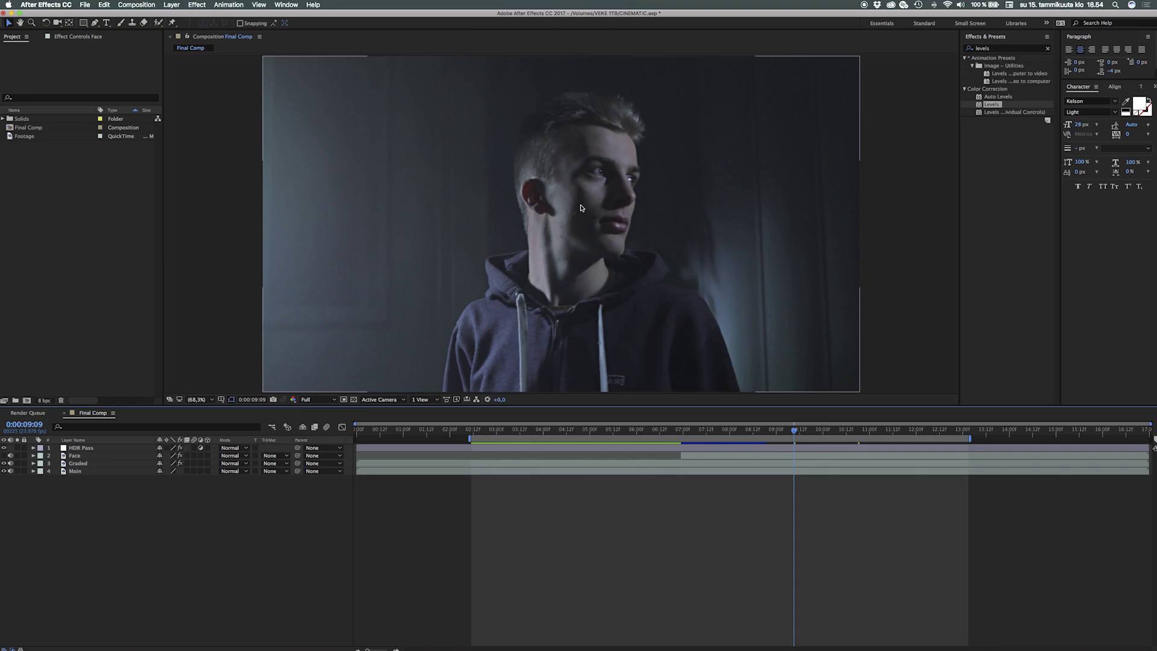
# Toggle the Face brightening layer's visibility to compare, leaving it switched on.
pyautogui.click(4, 456)
pyautogui.click(5, 455)
pyautogui.click(4, 455)
pyautogui.click(4, 455)
pyautogui.click(4, 456)
pyautogui.click(4, 455)
pyautogui.click(4, 455)
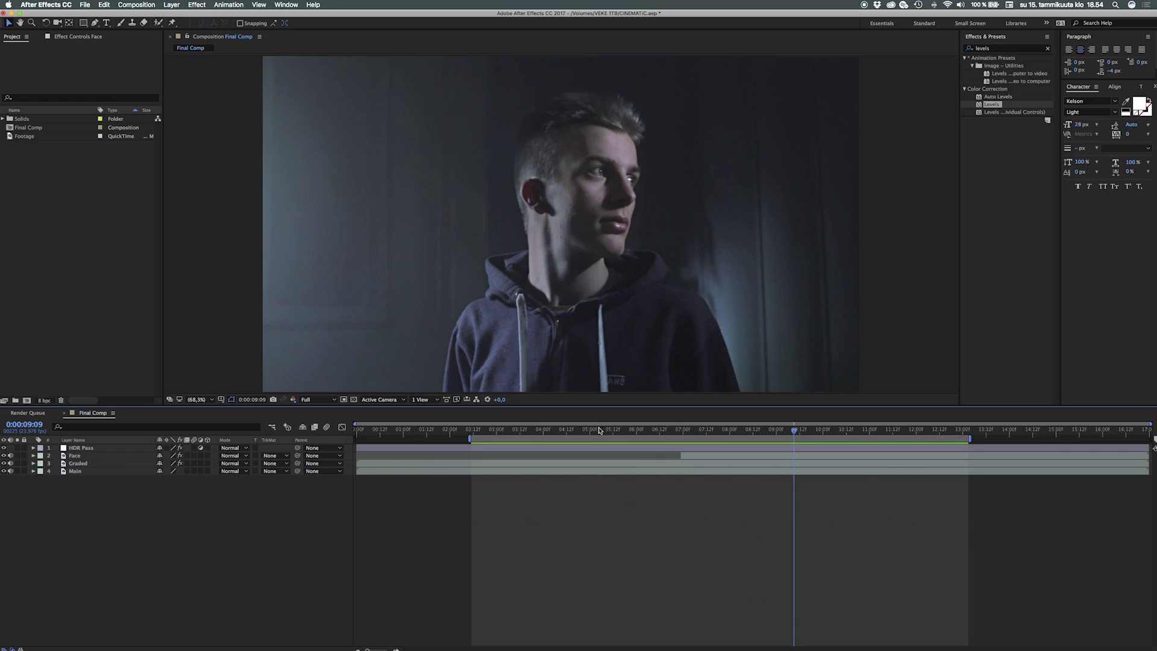
pyautogui.click(88, 271)
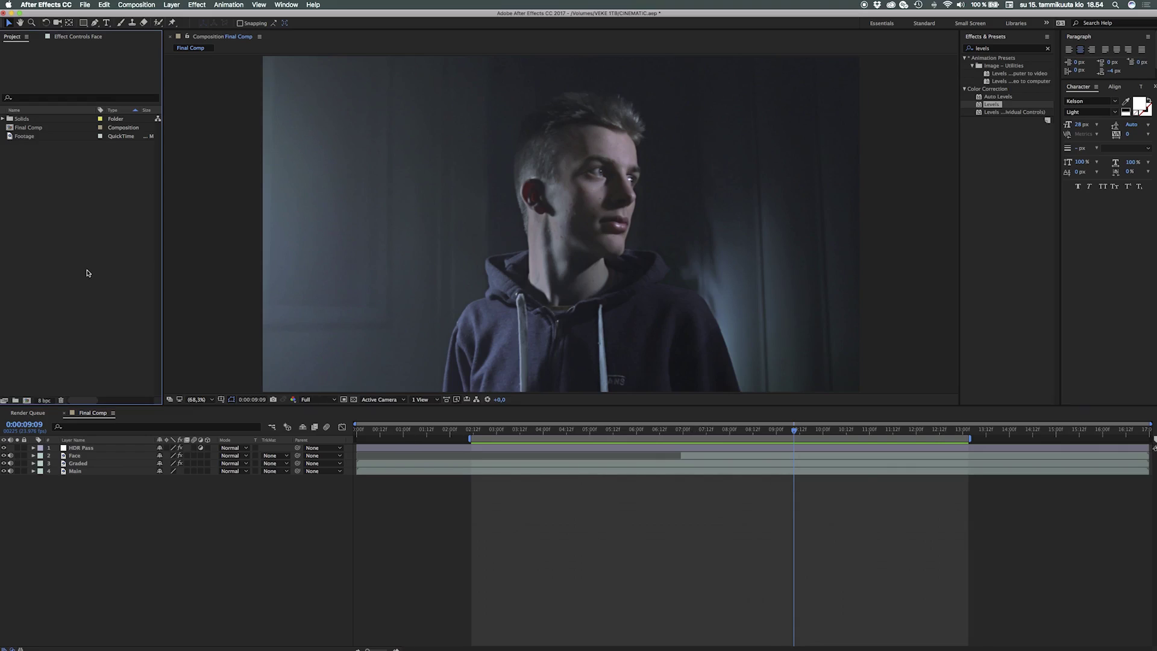
# Create a new composition from the Footage clip and name it Tutorial.
pyautogui.click(34, 137)
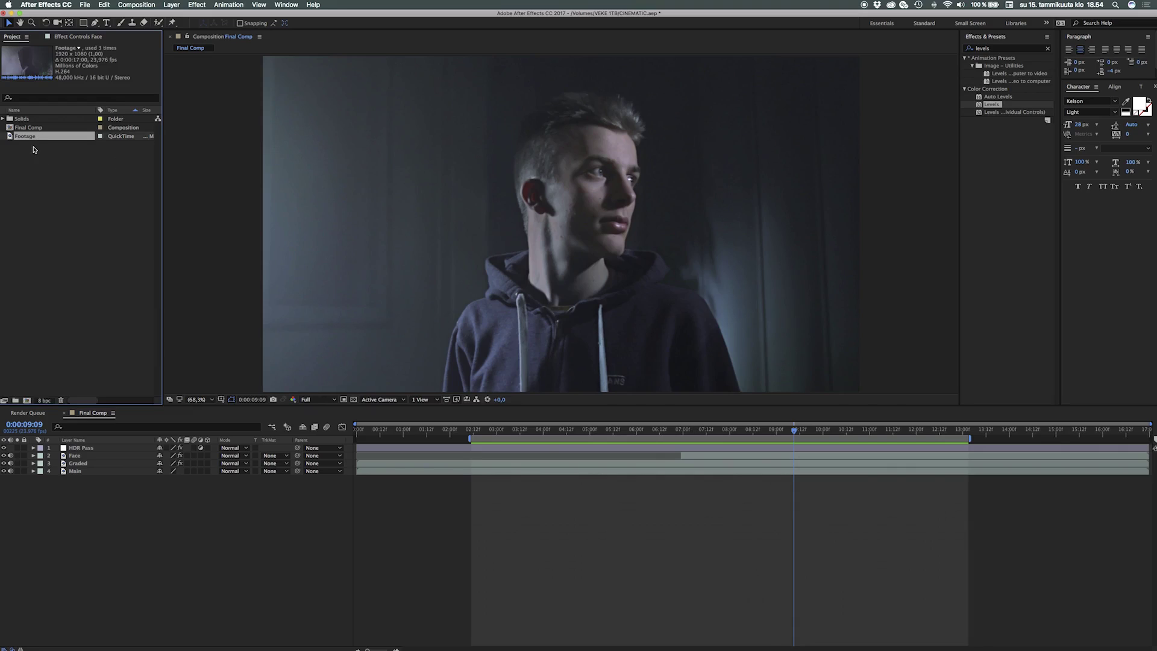
pyautogui.moveTo(24, 137); pyautogui.dragTo(27, 400)
pyautogui.press('super+k')
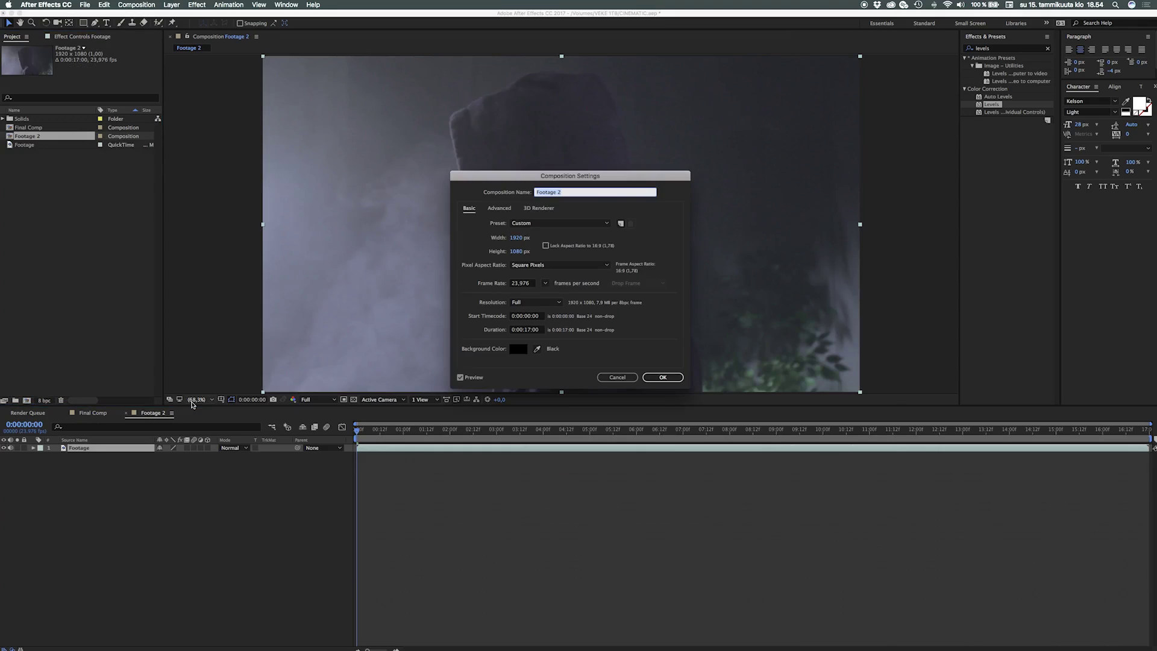
pyautogui.write('Tutorial')
pyautogui.press('Return')
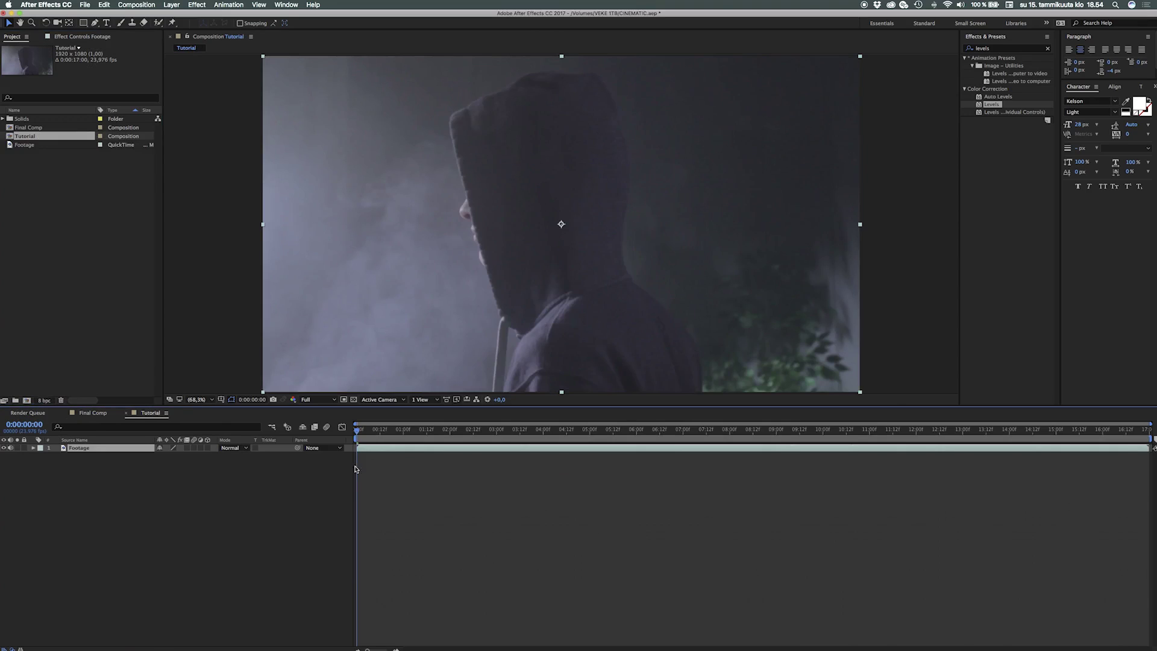
# End the work area at 13:03, trim the comp to it, and preview the result.
pyautogui.moveTo(363, 431); pyautogui.dragTo(633, 456)
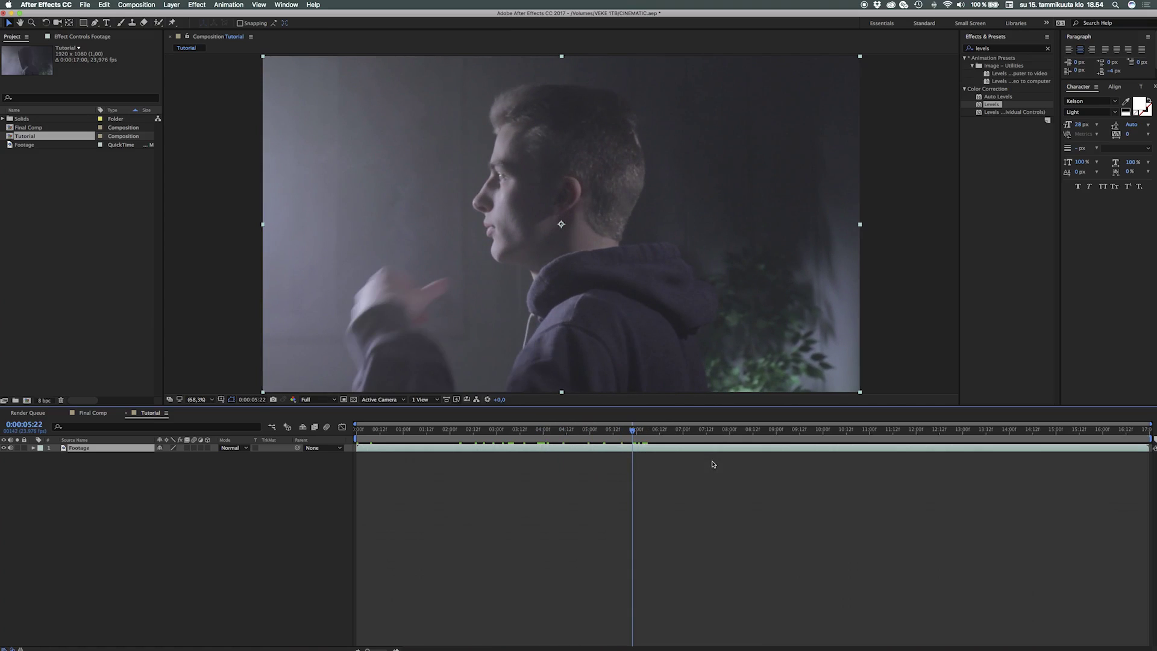
pyautogui.moveTo(633, 431); pyautogui.dragTo(969, 450)
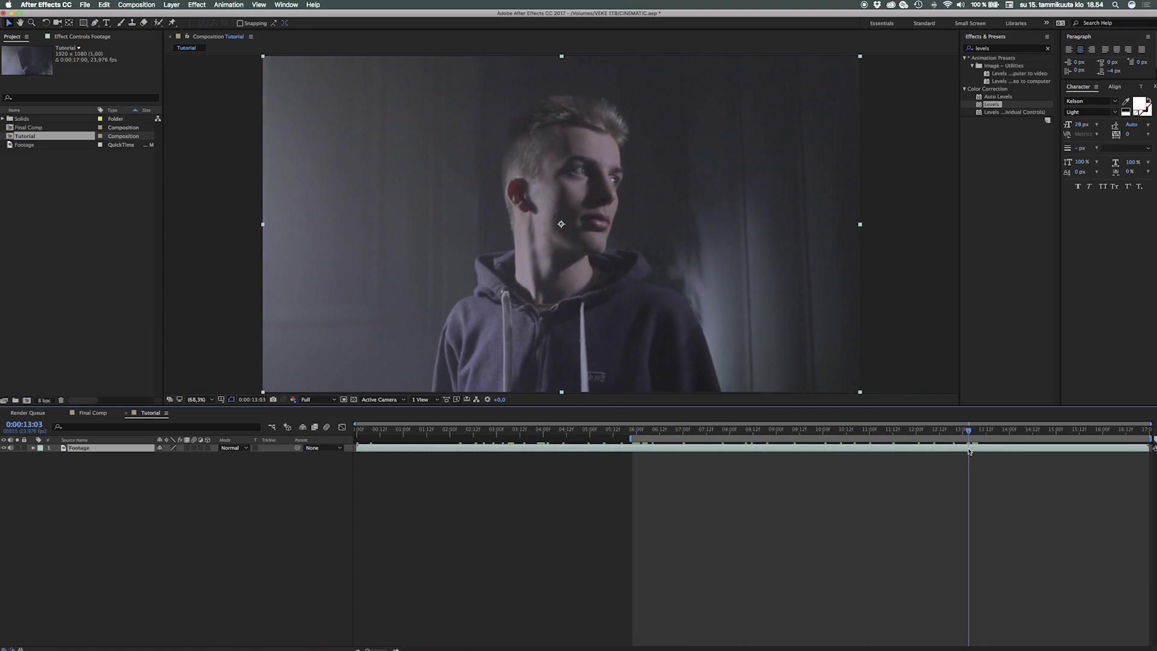
pyautogui.press('n')
pyautogui.rightClick(835, 437)
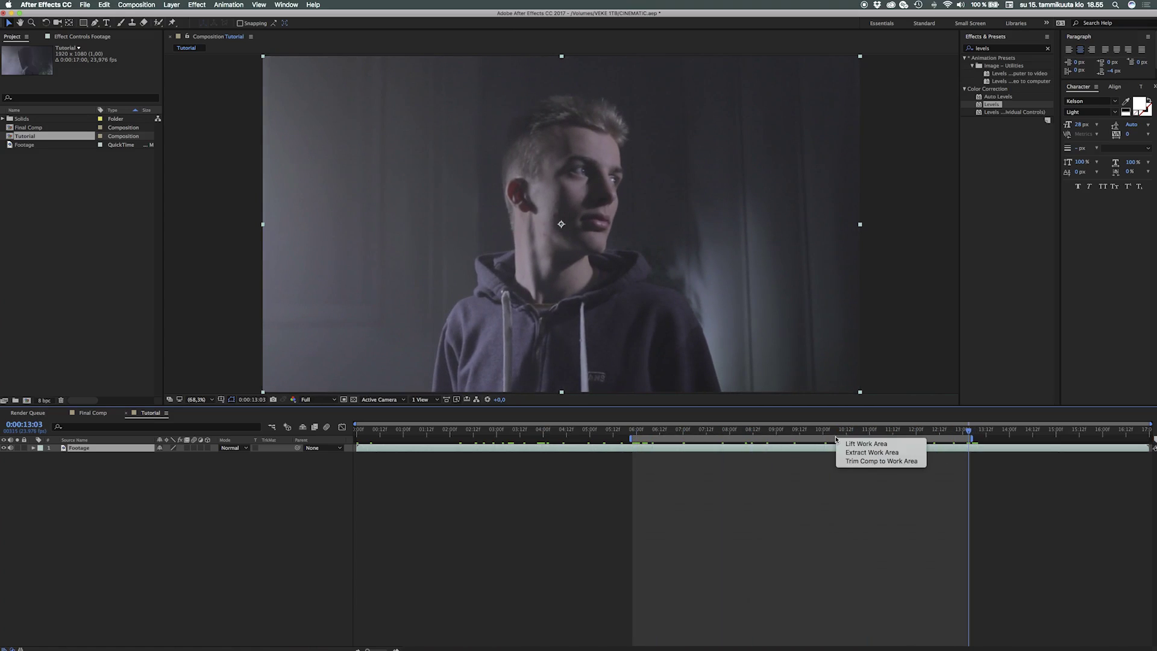
pyautogui.click(873, 465)
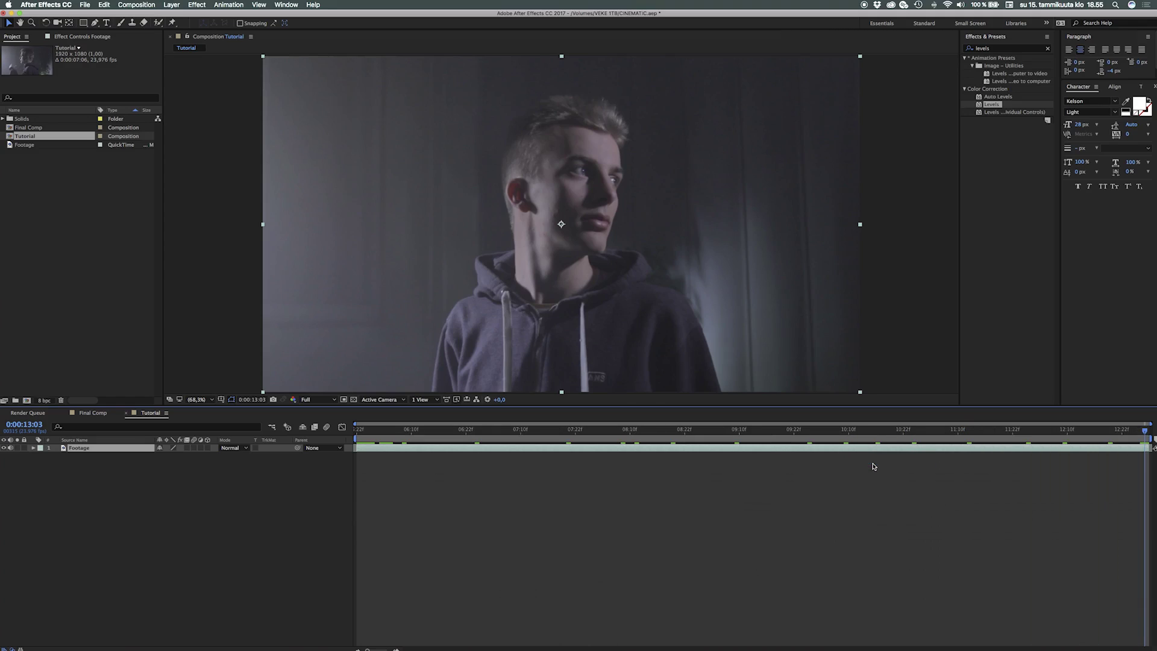
pyautogui.click(361, 432)
pyautogui.press('space')
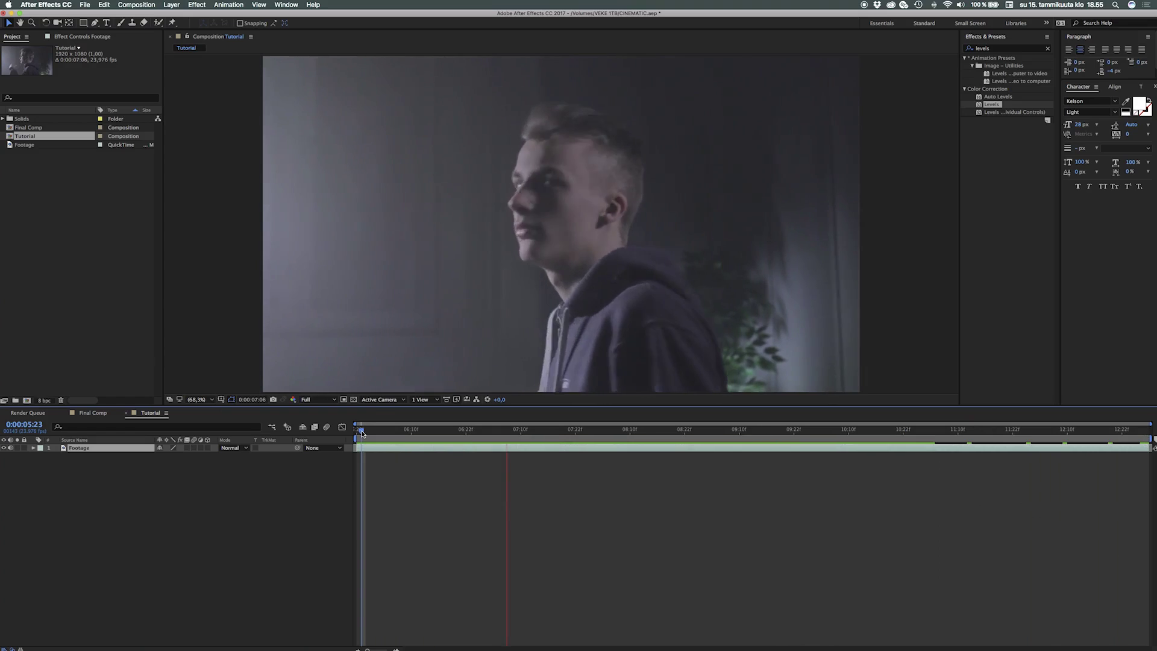
# Stop the preview and move to the frontal three-quarter frame at 09:02.
pyautogui.click(627, 374)
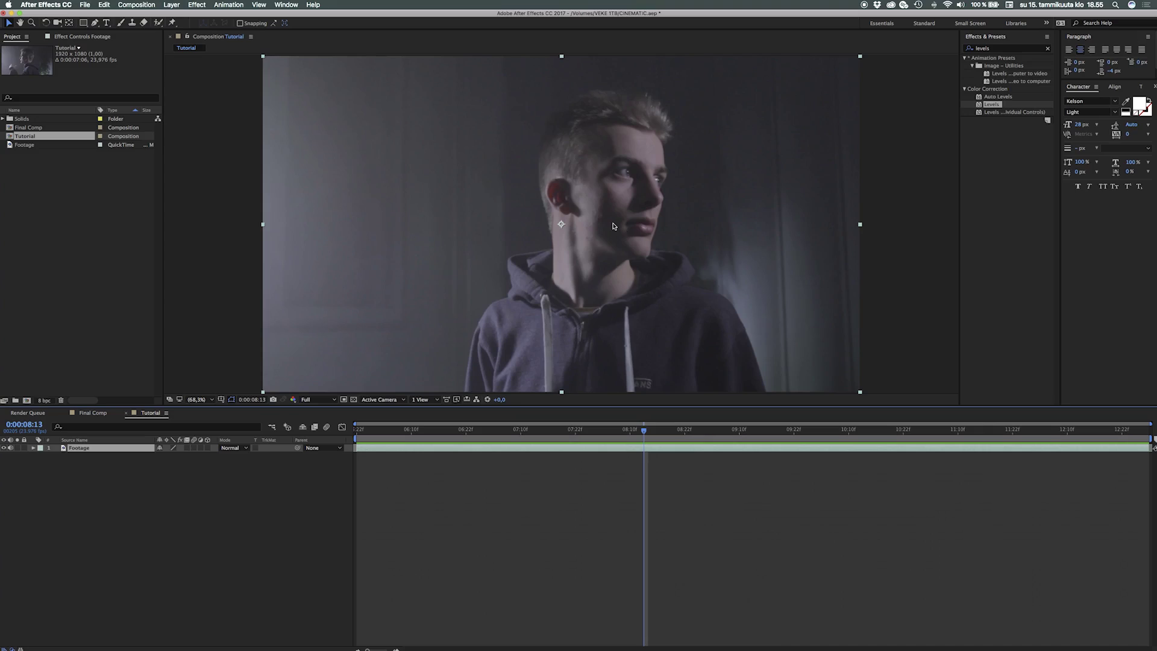
pyautogui.click(223, 564)
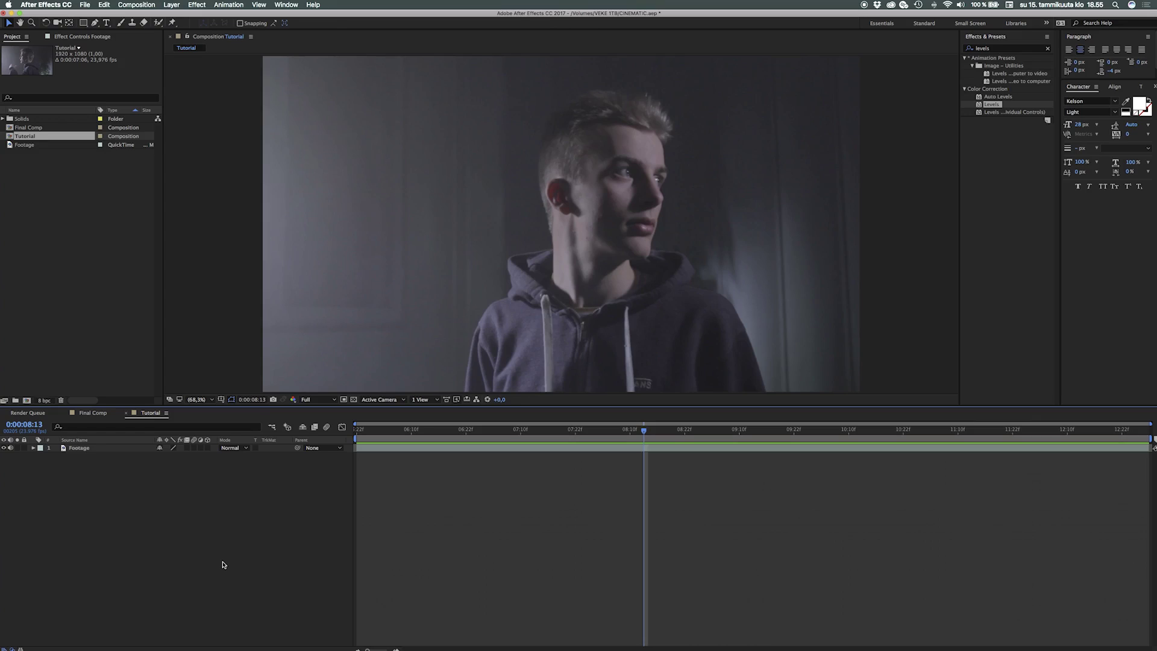
pyautogui.click(373, 438)
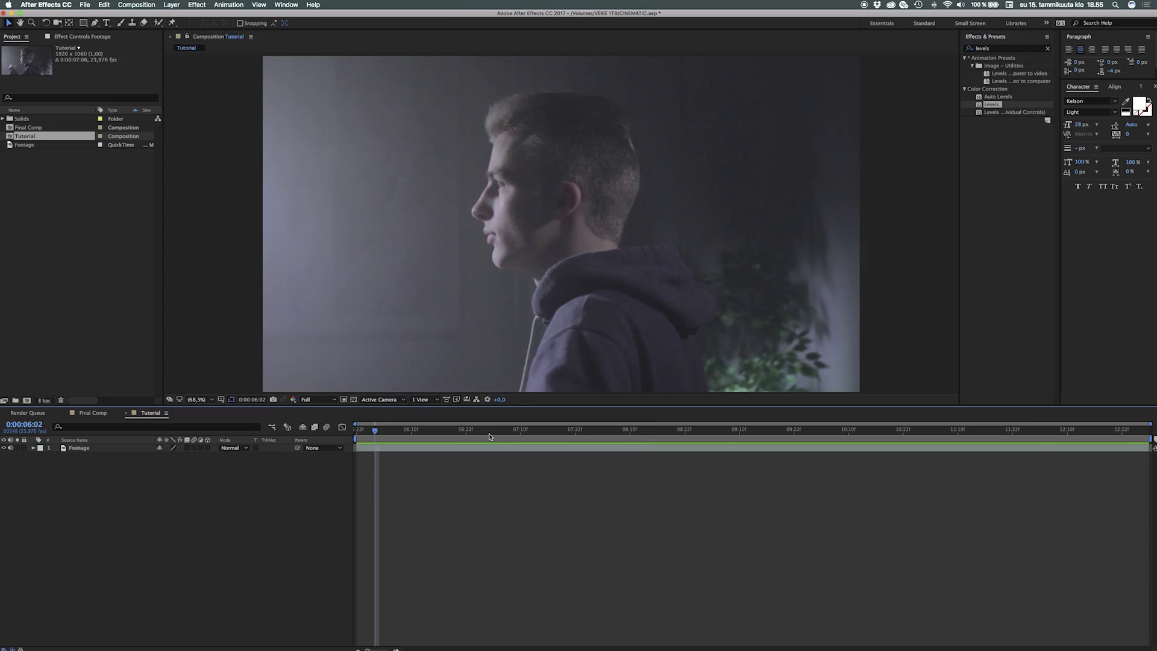
pyautogui.moveTo(505, 438); pyautogui.dragTo(702, 438)
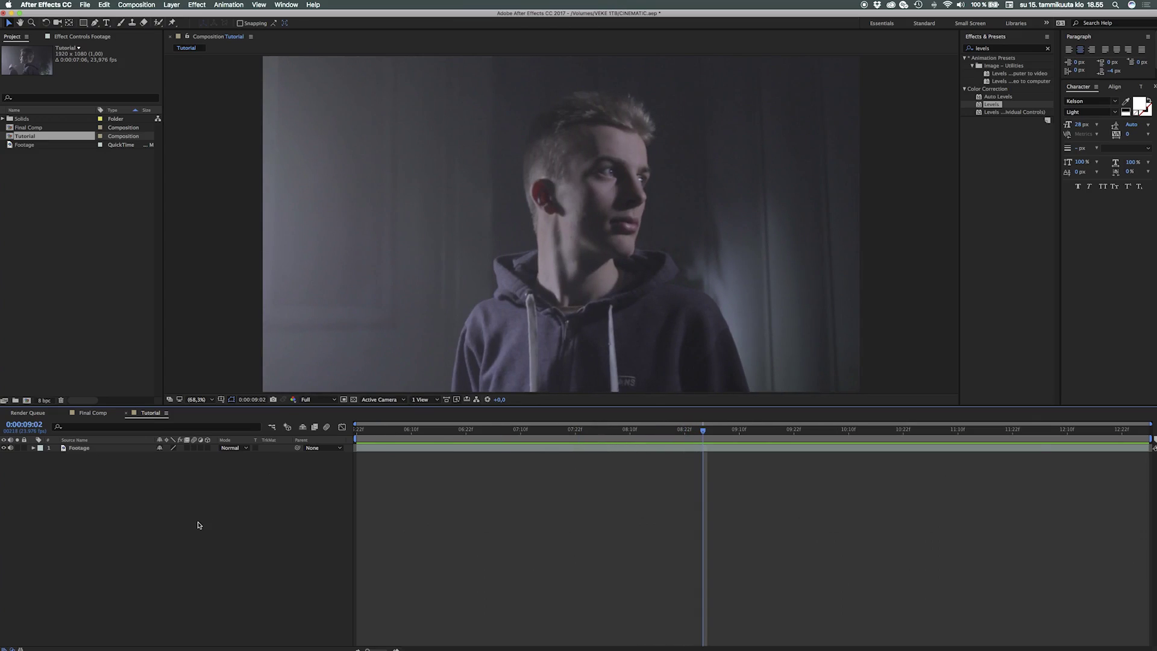
# Add an adjustment layer above the footage and rename it Grade.
pyautogui.rightClick(199, 524)
pyautogui.moveTo(209, 528)
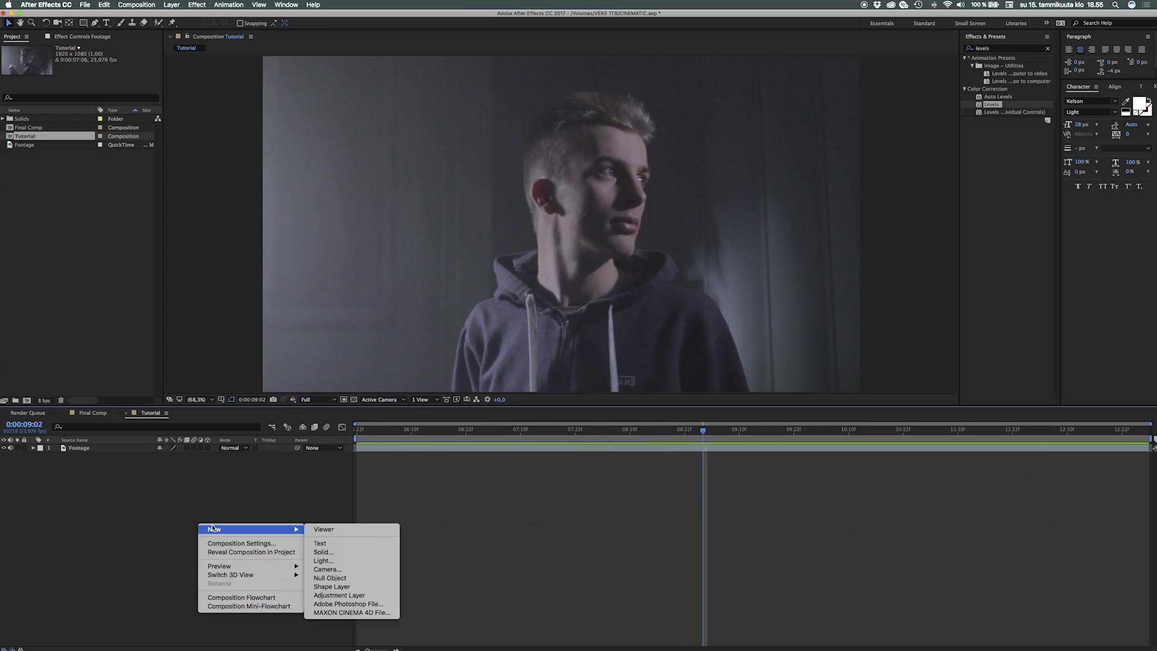
pyautogui.click(346, 595)
pyautogui.press('Return')
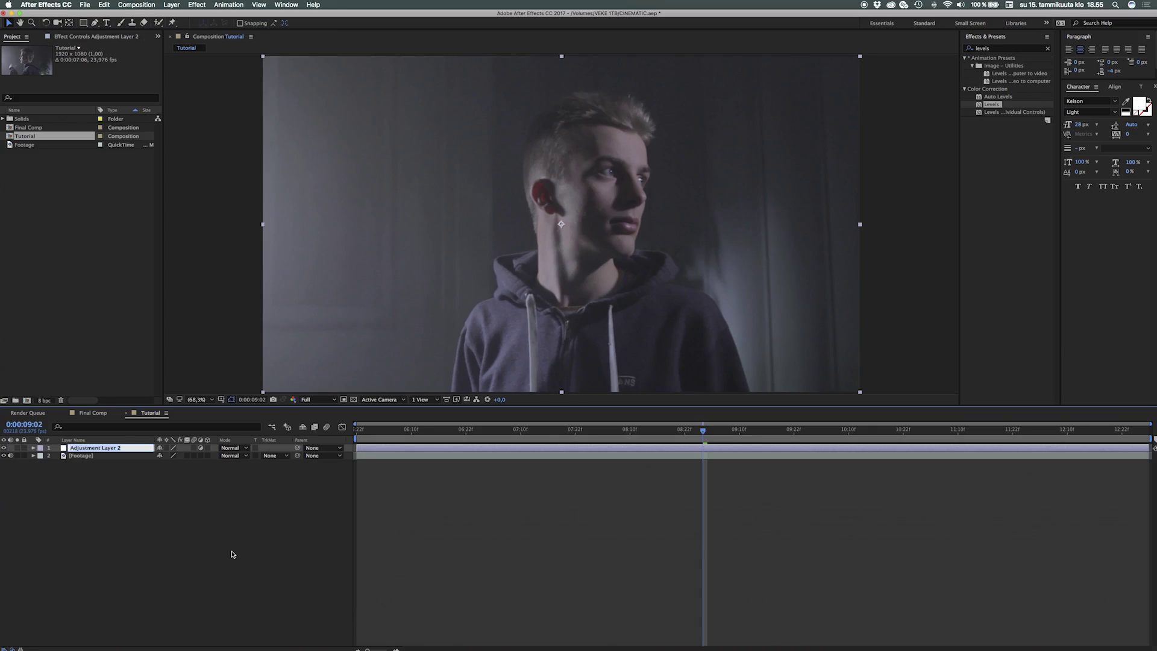
pyautogui.write('Grade')
pyautogui.press('Return')
pyautogui.click(144, 541)
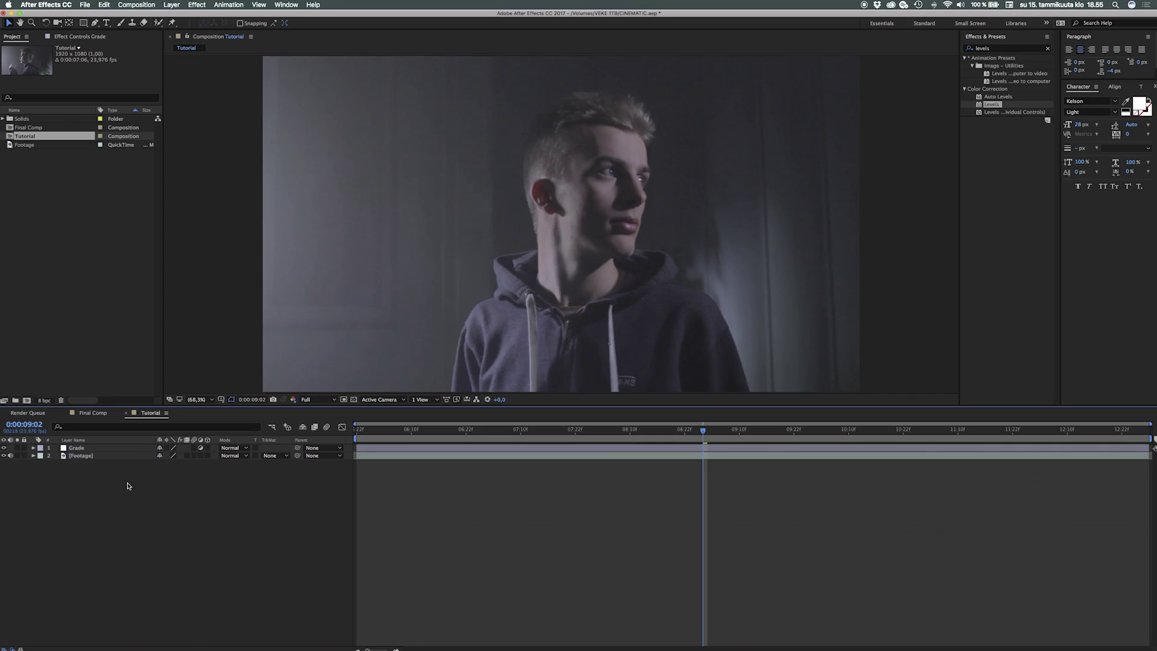
pyautogui.click(103, 456)
pyautogui.click(103, 448)
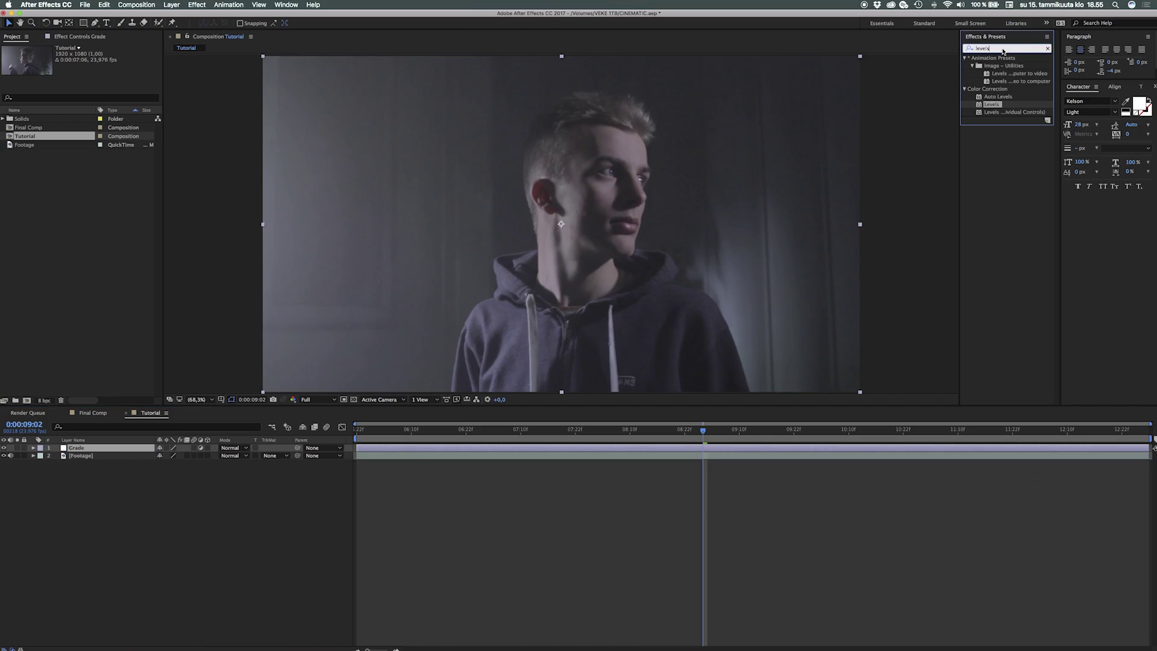
# Search for Curves and apply it to the Grade layer.
pyautogui.click(1003, 50)
pyautogui.write('curves')
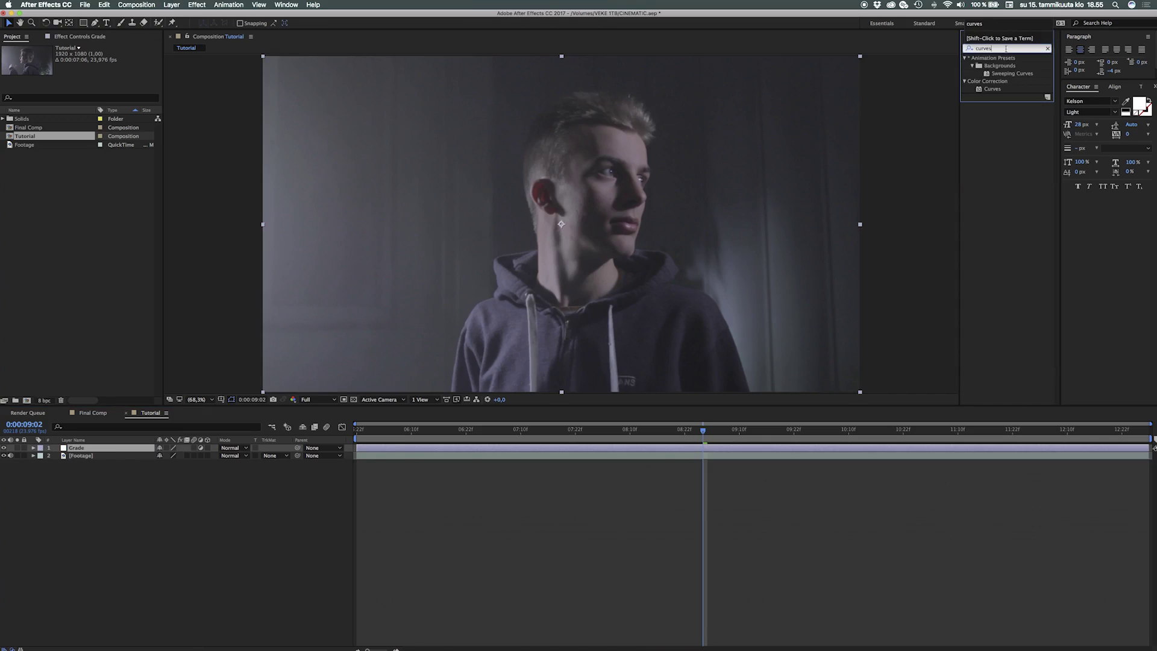
pyautogui.doubleClick(992, 88)
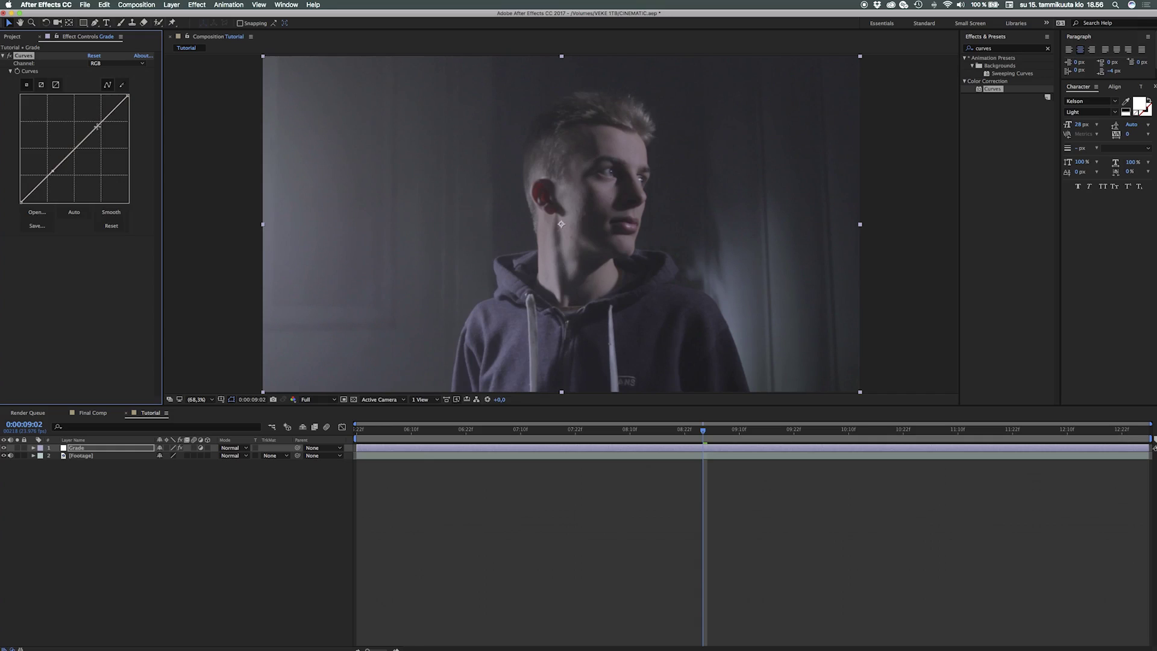
# Pull the RGB shadows down and highlights up into an S, then toggle fx to compare.
pyautogui.moveTo(53, 171); pyautogui.dragTo(55, 171)
pyautogui.moveTo(98, 125); pyautogui.dragTo(91, 123)
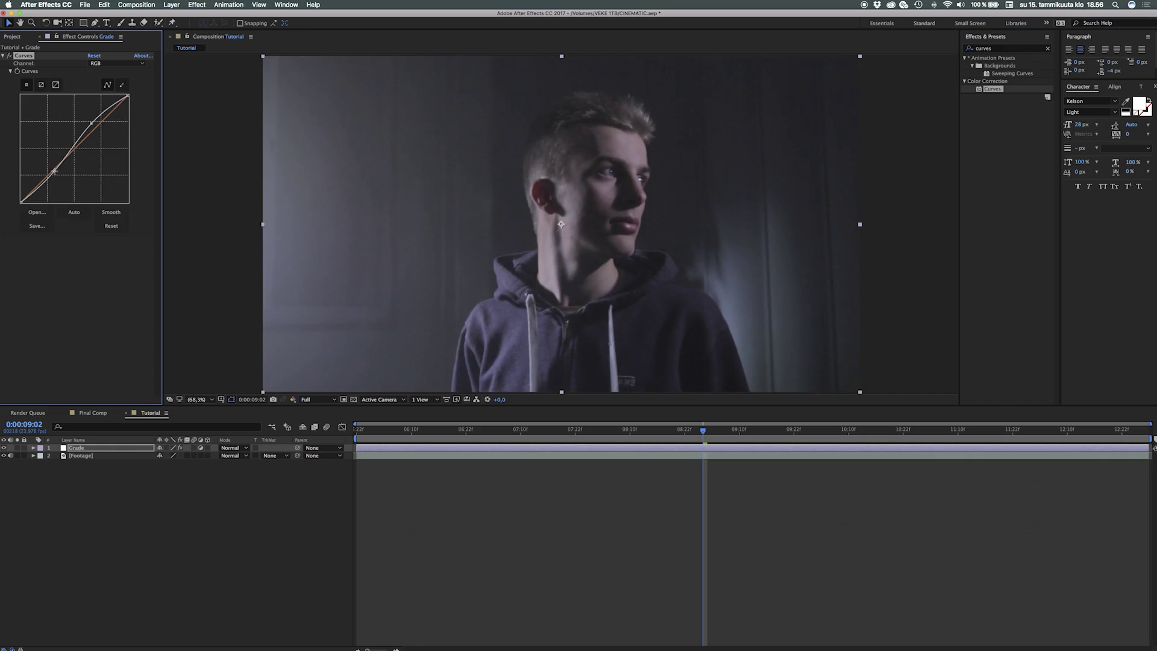
pyautogui.moveTo(55, 172); pyautogui.dragTo(56, 173)
pyautogui.click(9, 55)
pyautogui.click(9, 55)
pyautogui.click(9, 56)
pyautogui.click(9, 56)
# On the Red channel, lower red in the shadows and lift it slightly in the highlights.
pyautogui.click(117, 65)
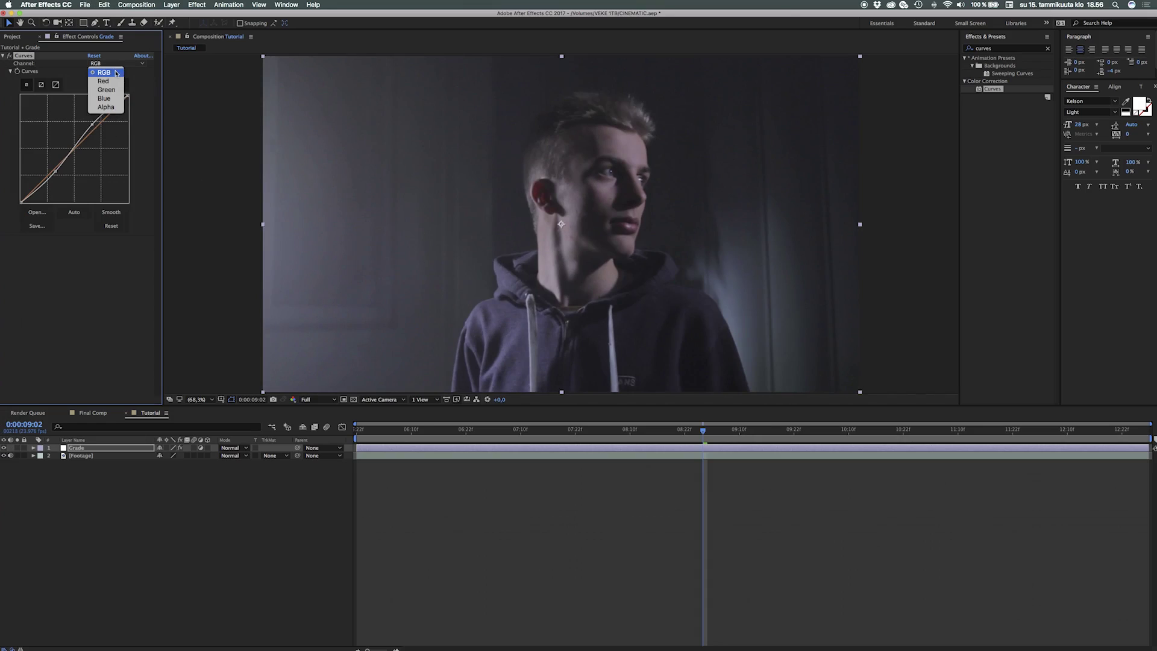
pyautogui.click(114, 81)
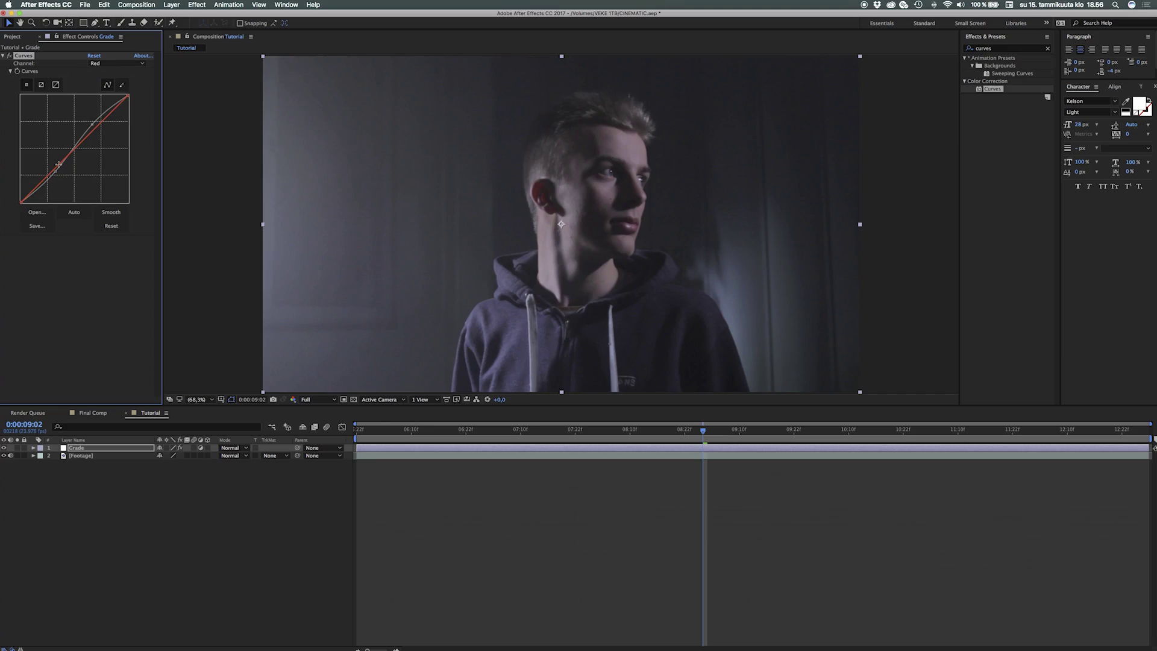
pyautogui.moveTo(58, 165); pyautogui.dragTo(61, 167)
pyautogui.moveTo(97, 129)
pyautogui.mouseDown()
pyautogui.moveTo(88, 121)
pyautogui.moveTo(94, 133)
pyautogui.mouseUp()
pyautogui.moveTo(59, 168); pyautogui.dragTo(59, 167)
# On the Green channel, raise green in the midtones and ease the upper curve down.
pyautogui.click(114, 63)
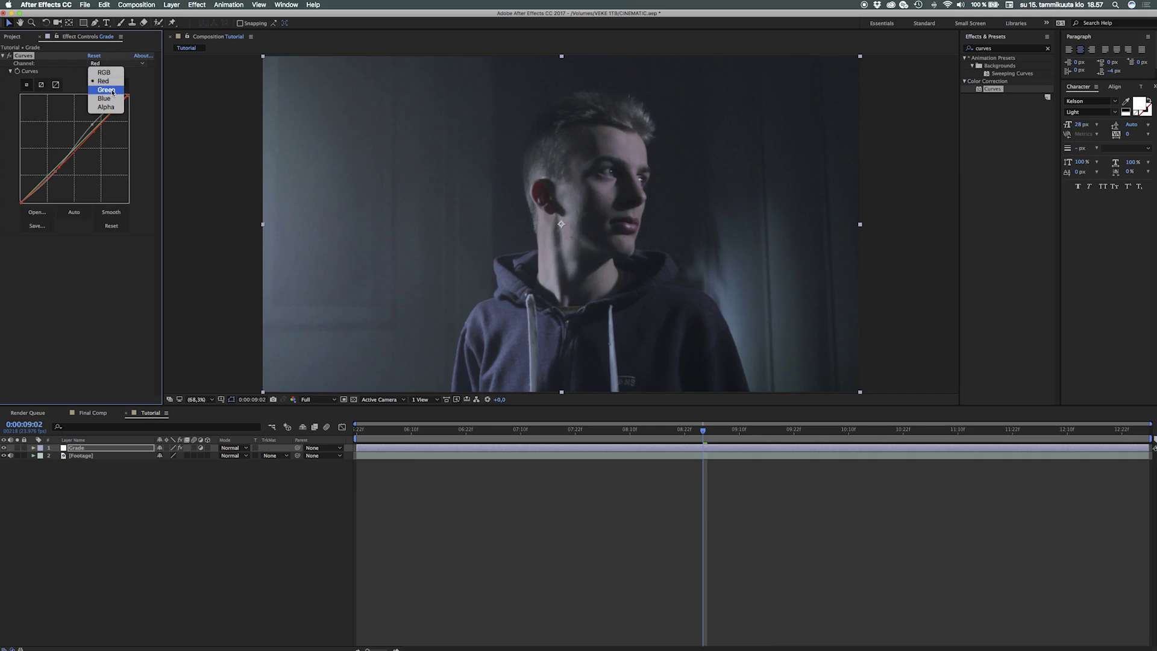
pyautogui.click(109, 85)
pyautogui.moveTo(80, 152); pyautogui.dragTo(75, 148)
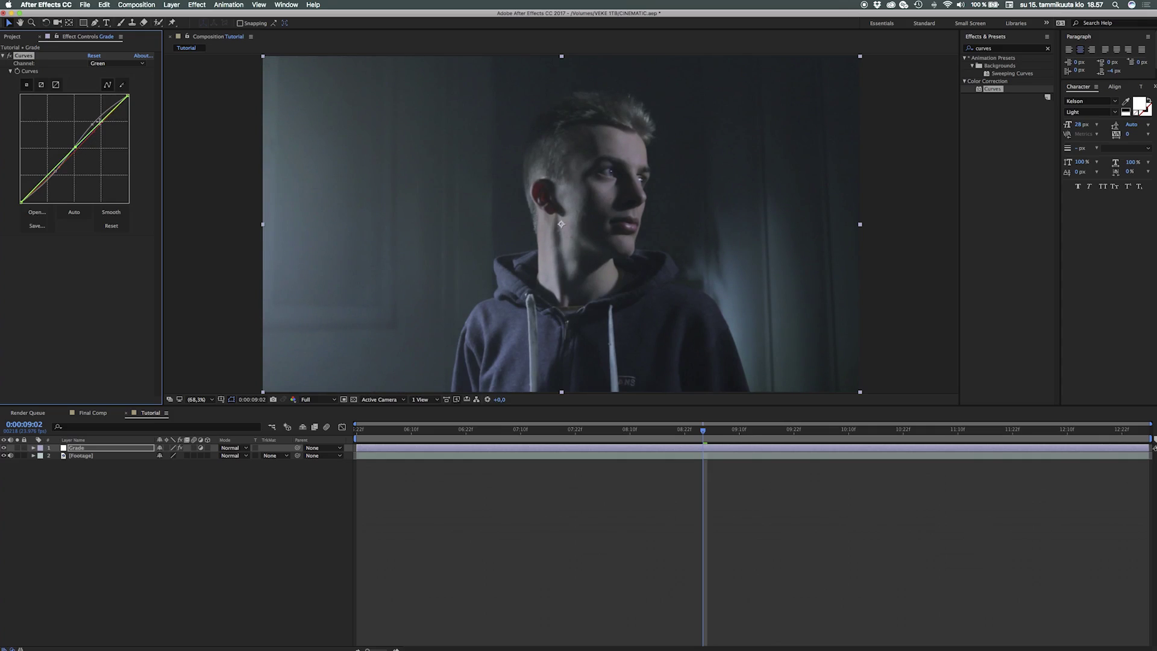
pyautogui.moveTo(100, 121); pyautogui.dragTo(98, 121)
# Toggle Curves on and off to compare, then collapse its settings and select Grade.
pyautogui.click(10, 56)
pyautogui.click(9, 56)
pyautogui.click(10, 56)
pyautogui.click(10, 56)
pyautogui.click(10, 56)
pyautogui.click(10, 56)
pyautogui.click(10, 56)
pyautogui.click(10, 56)
pyautogui.click(3, 55)
pyautogui.click(33, 92)
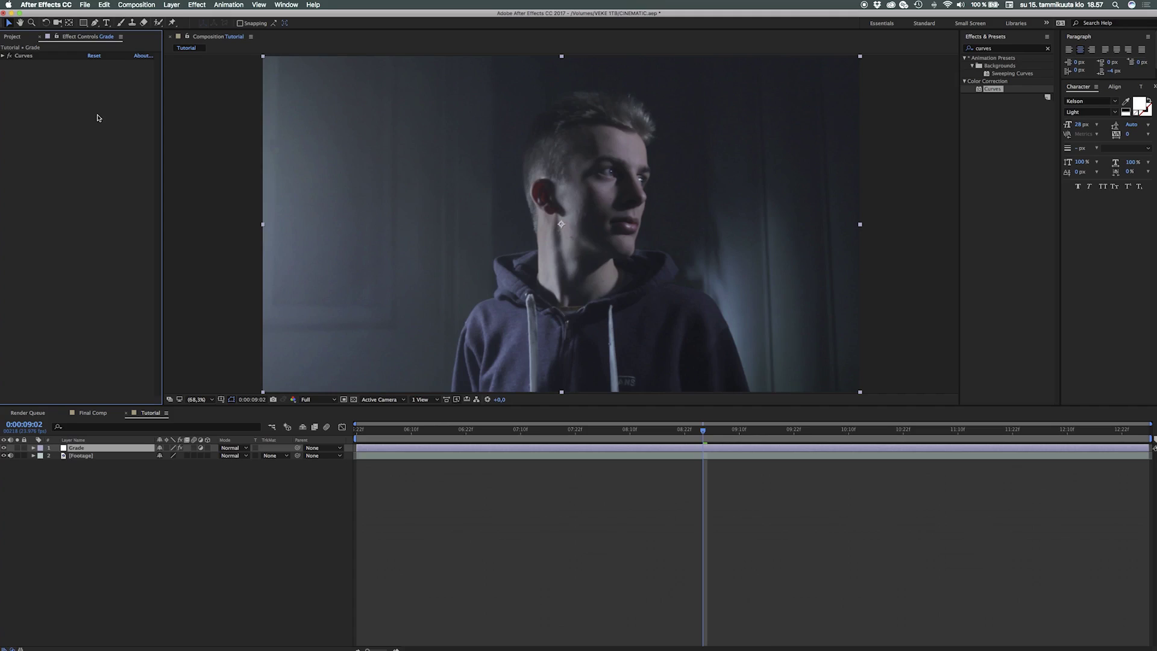
# Deselect Grade and scrub back to 0:00:07:08, where the man looks up left.
pyautogui.click(253, 527)
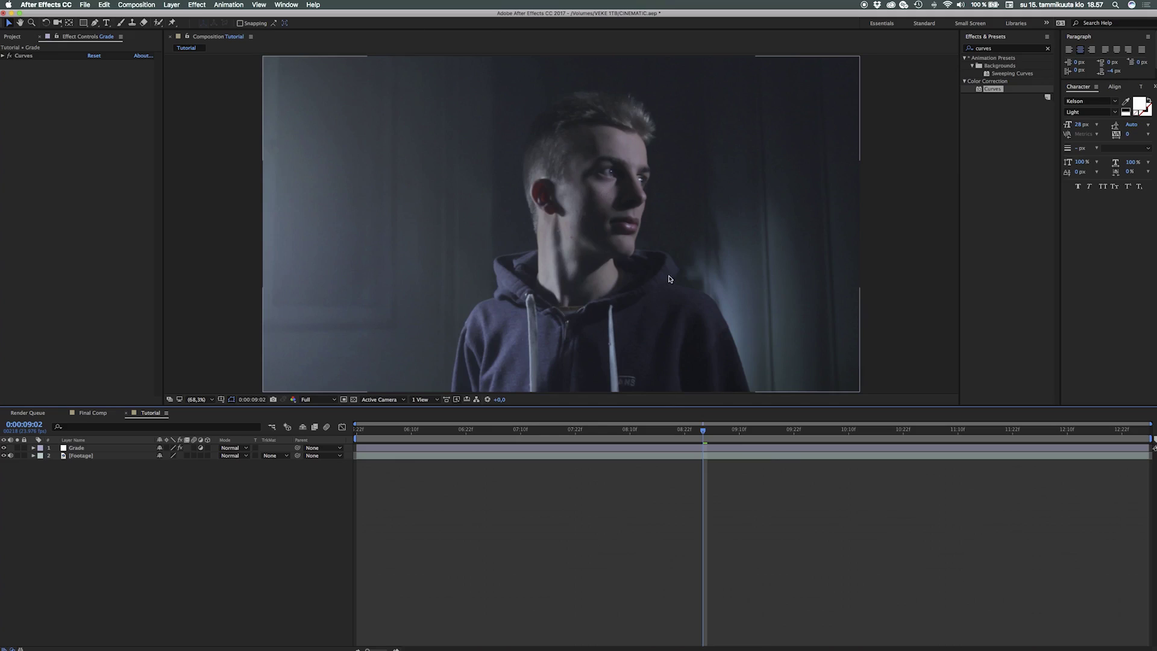
pyautogui.moveTo(542, 434); pyautogui.dragTo(516, 442)
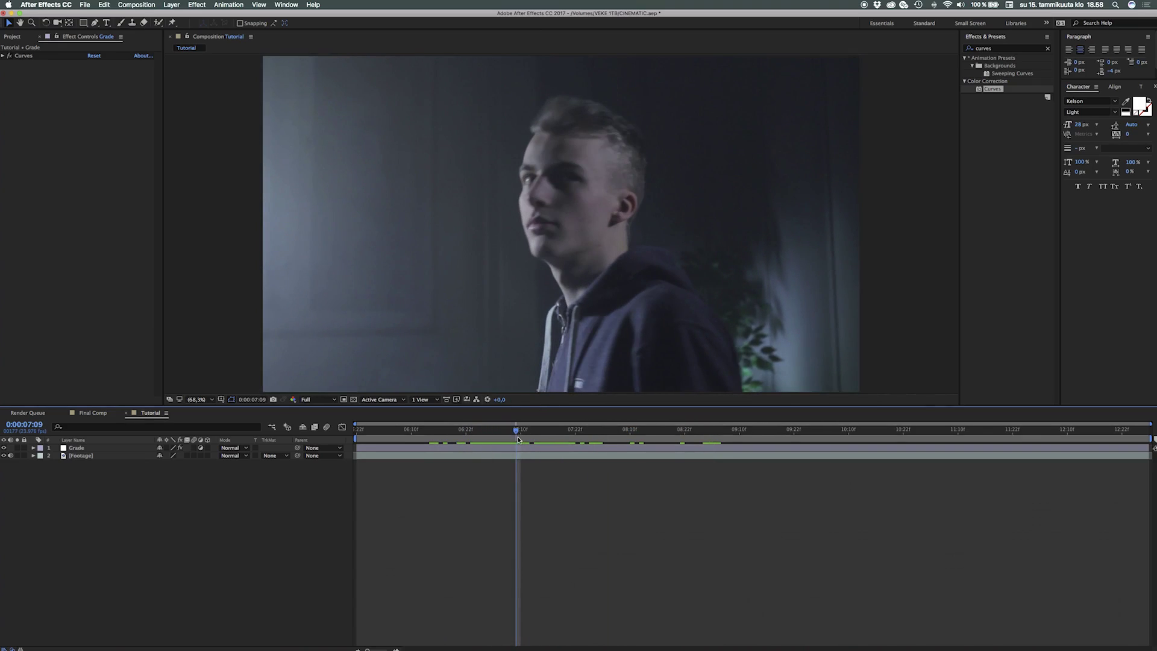
pyautogui.moveTo(516, 433); pyautogui.dragTo(516, 466)
# Duplicate Footage, split the copy at 0:00:07:08, delete its first part, and preview.
pyautogui.click(546, 460)
pyautogui.press('super+d')
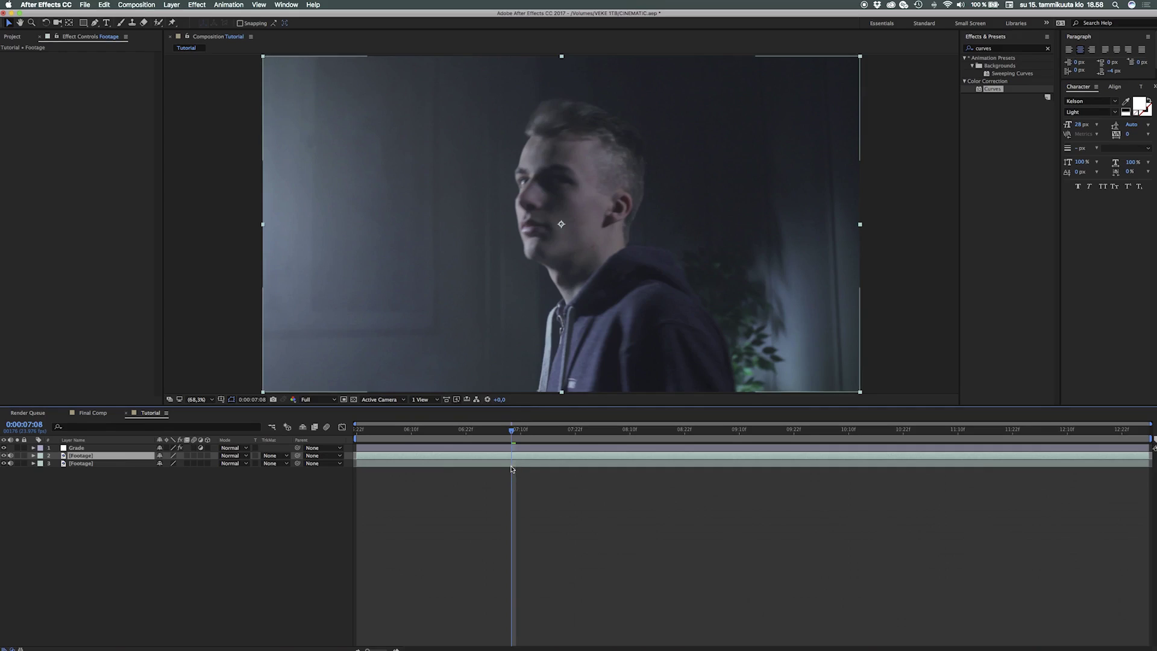
pyautogui.press('super+shift+d')
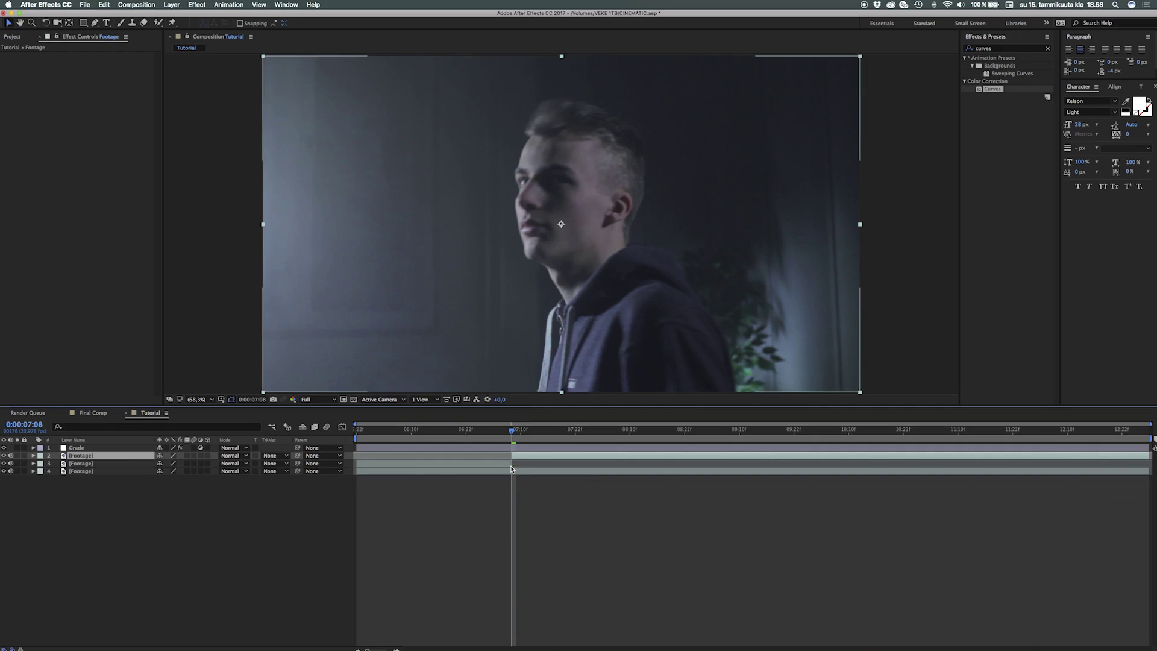
pyautogui.click(495, 465)
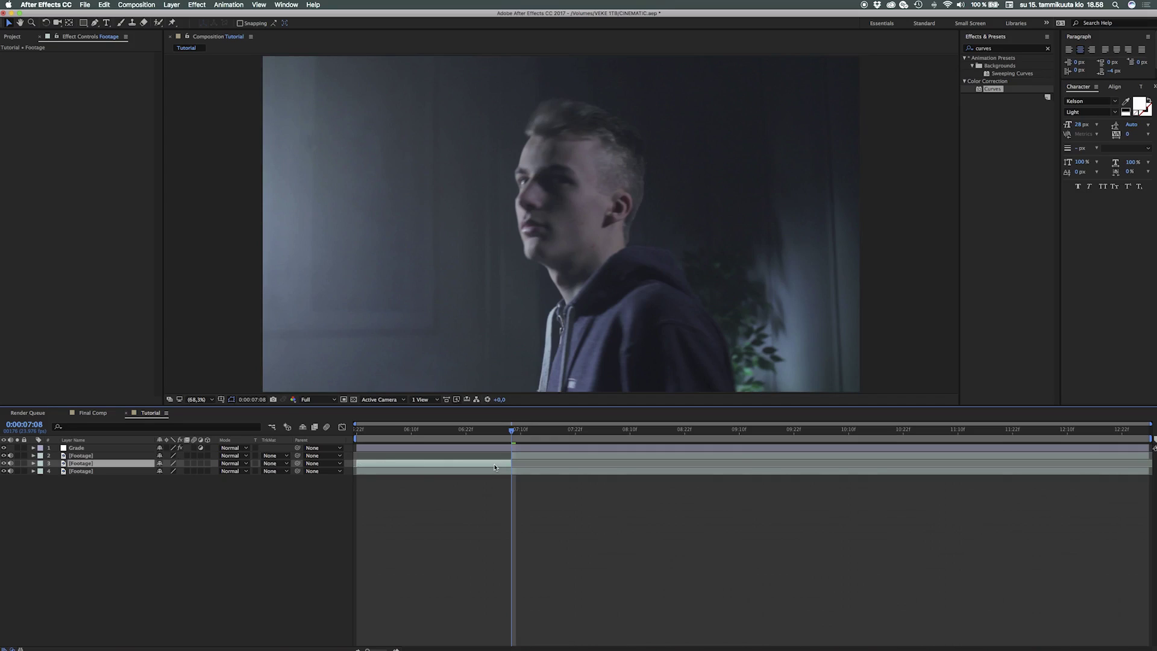
pyautogui.press('Delete')
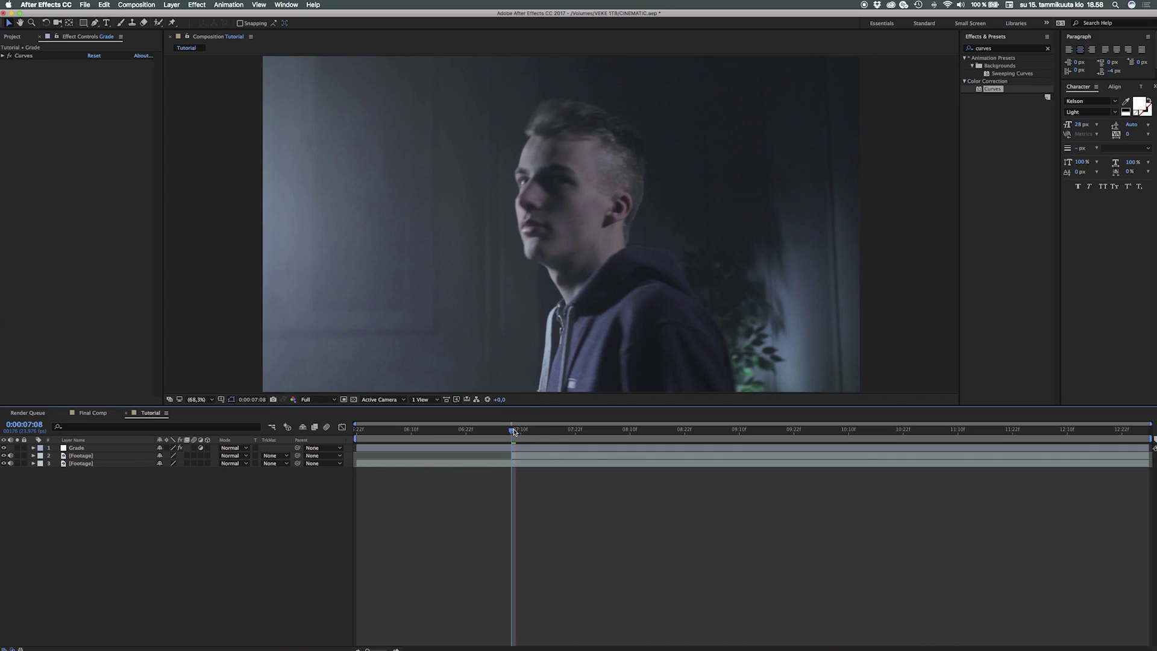
pyautogui.press('space')
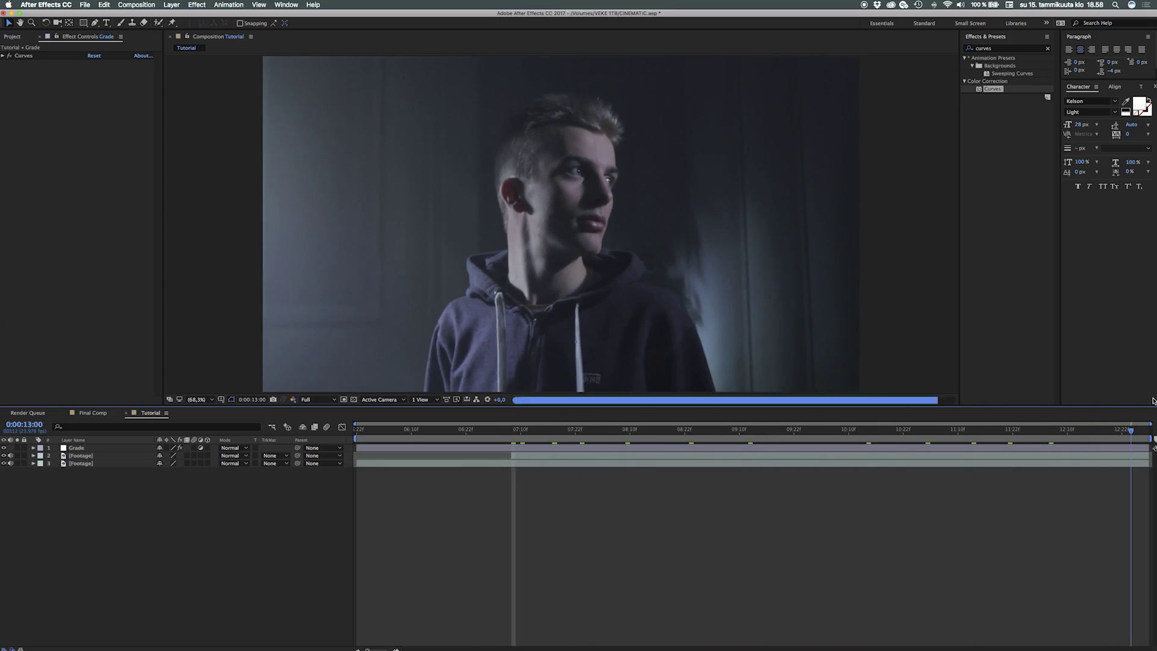
pyautogui.press('space')
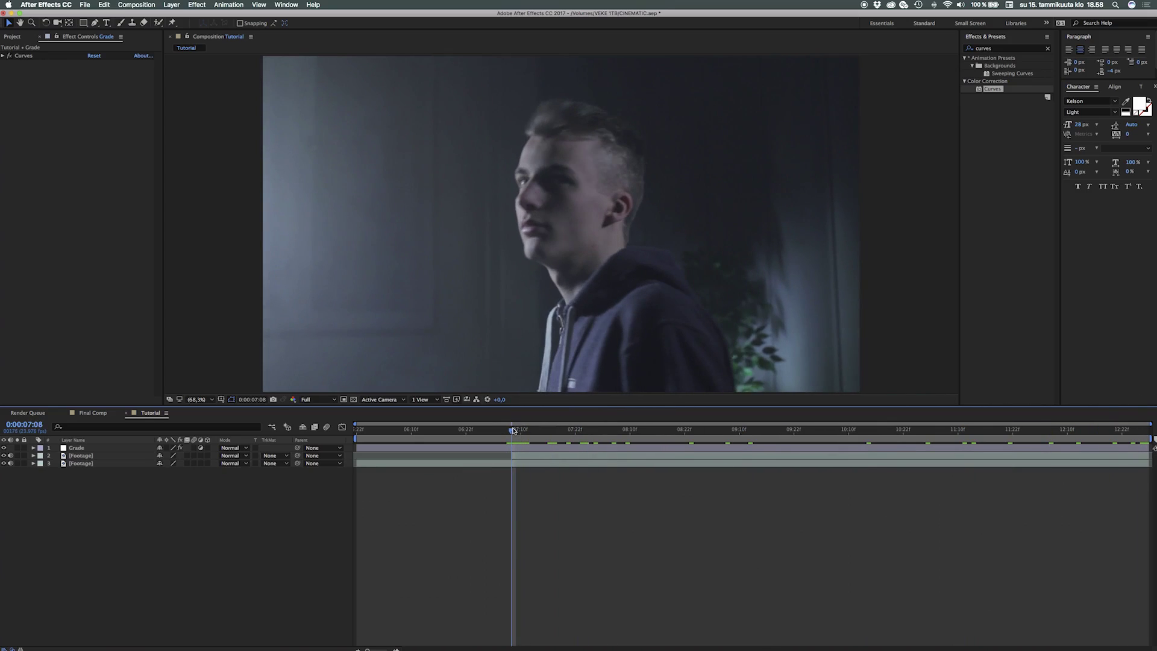
pyautogui.click(530, 456)
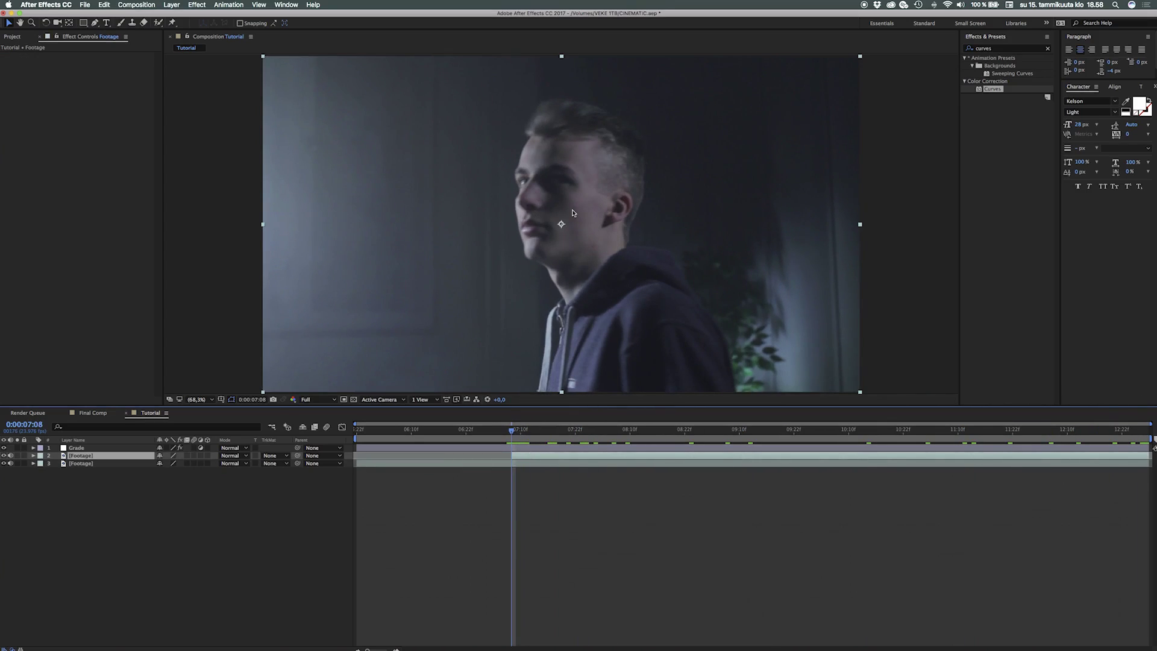
# With the Pen tool, outline the face from forehead around the jaw, close the path, and reveal the mask.
pyautogui.click(95, 24)
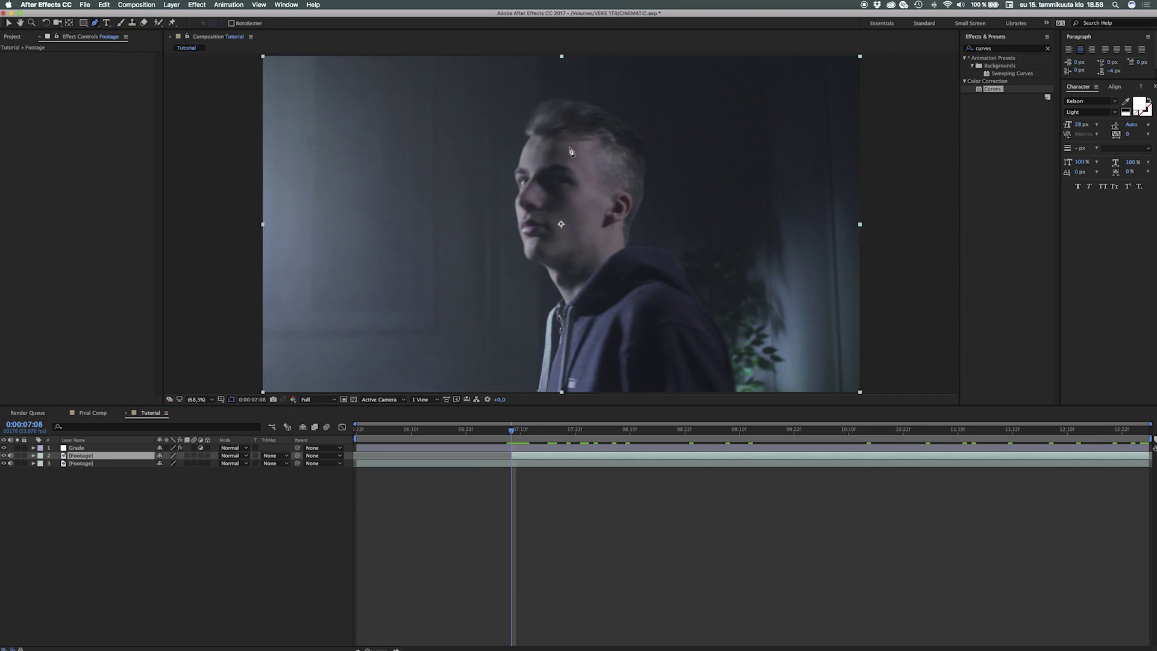
pyautogui.click(559, 141)
pyautogui.click(546, 160)
pyautogui.click(538, 187)
pyautogui.click(537, 221)
pyautogui.click(544, 249)
pyautogui.click(583, 263)
pyautogui.click(610, 252)
pyautogui.moveTo(639, 163); pyautogui.dragTo(565, 140)
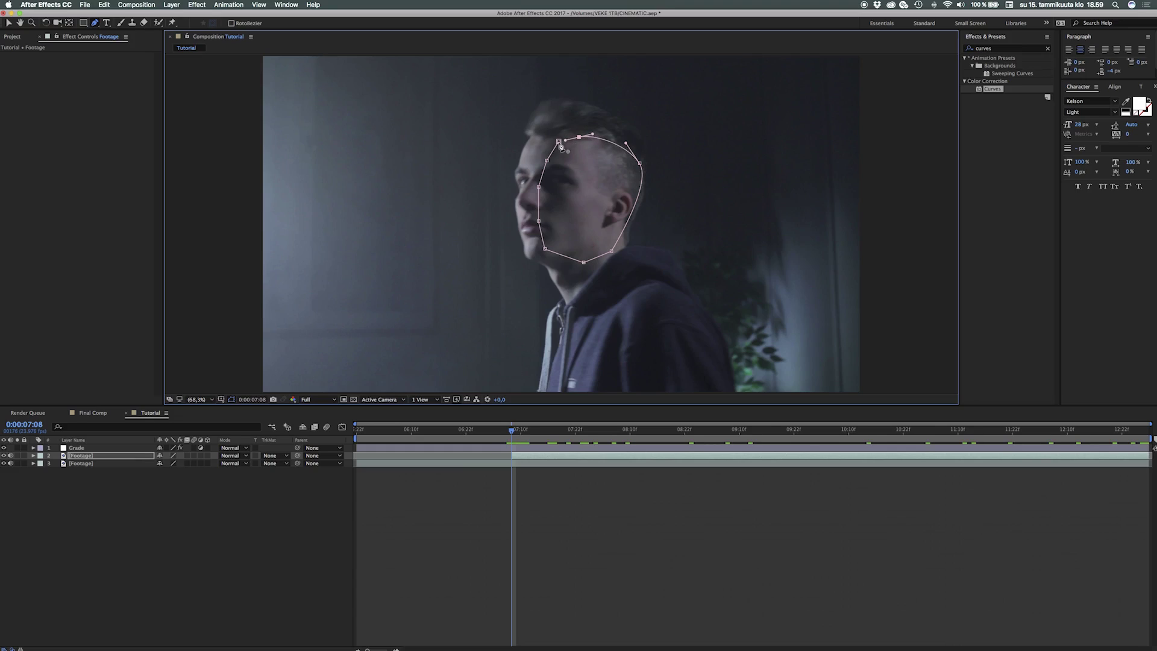
pyautogui.click(558, 141)
pyautogui.press('m')
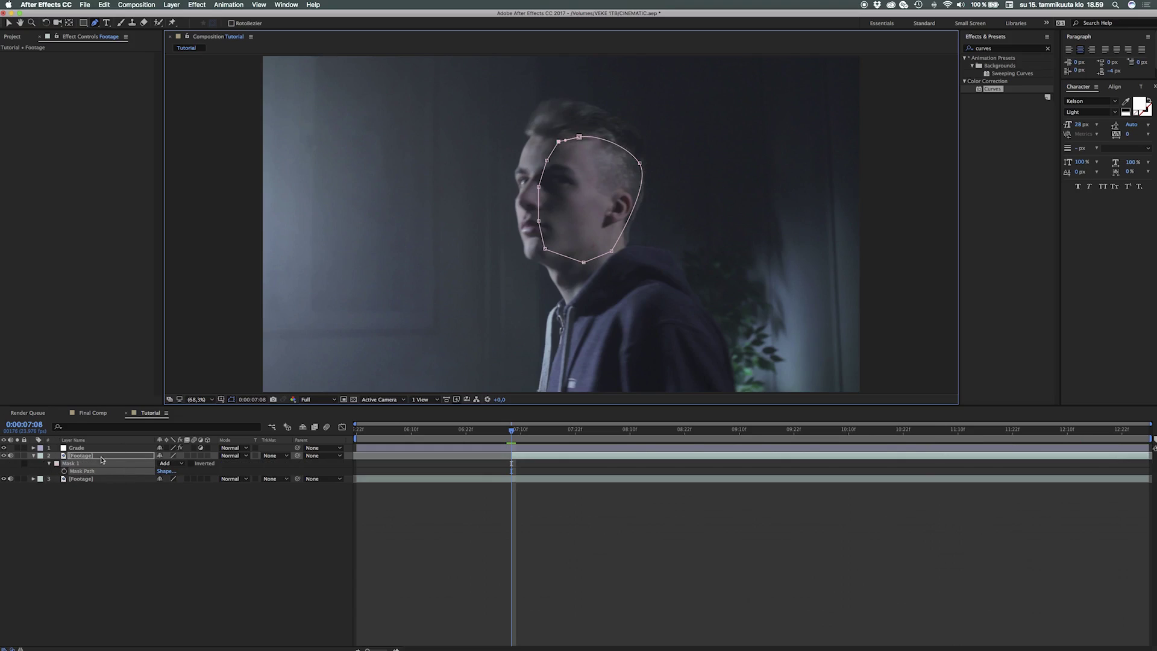
# Keyframe Mask Path and, a few frames on, move the top-left point onto the forehead.
pyautogui.click(64, 471)
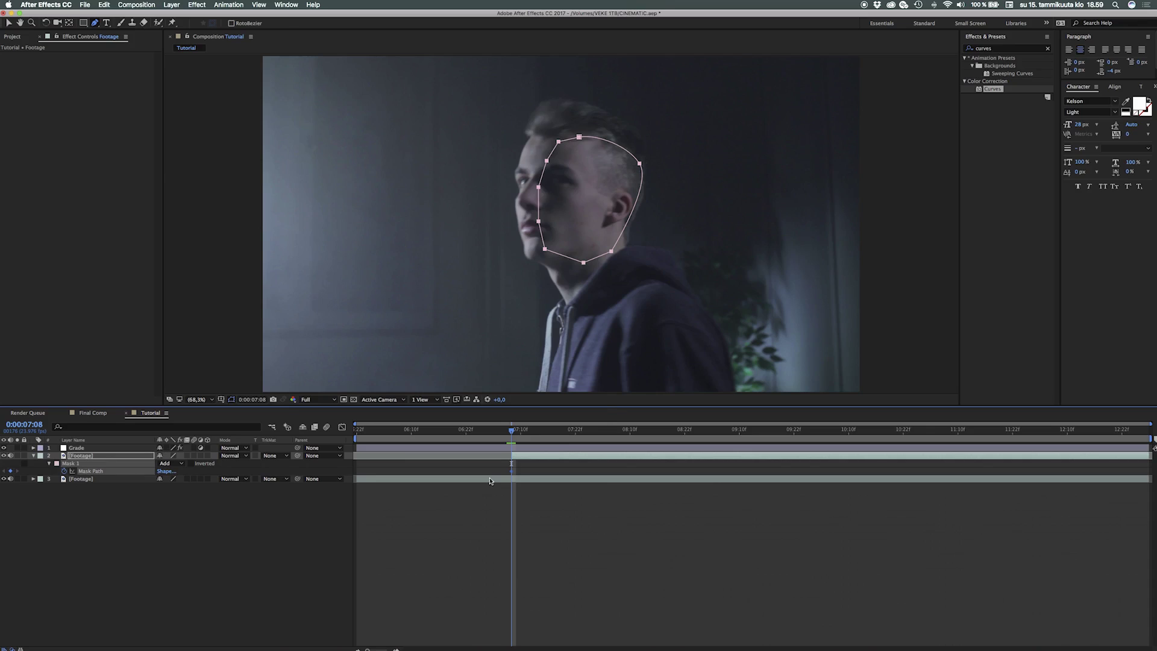
pyautogui.press('v')
pyautogui.moveTo(509, 434); pyautogui.dragTo(534, 432)
pyautogui.moveTo(545, 120); pyautogui.dragTo(646, 150)
pyautogui.moveTo(522, 132); pyautogui.dragTo(629, 240)
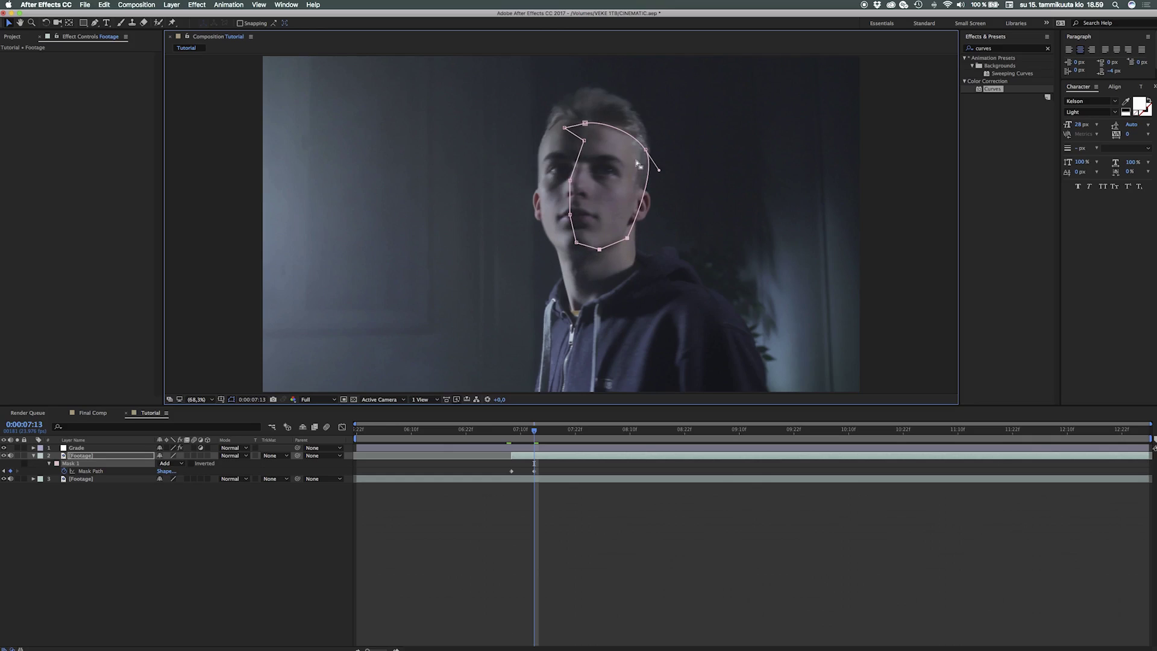
pyautogui.moveTo(565, 129); pyautogui.dragTo(598, 123)
# At 0:00:07:19, refit the upper, right and left mask points to the turned head.
pyautogui.click(539, 433)
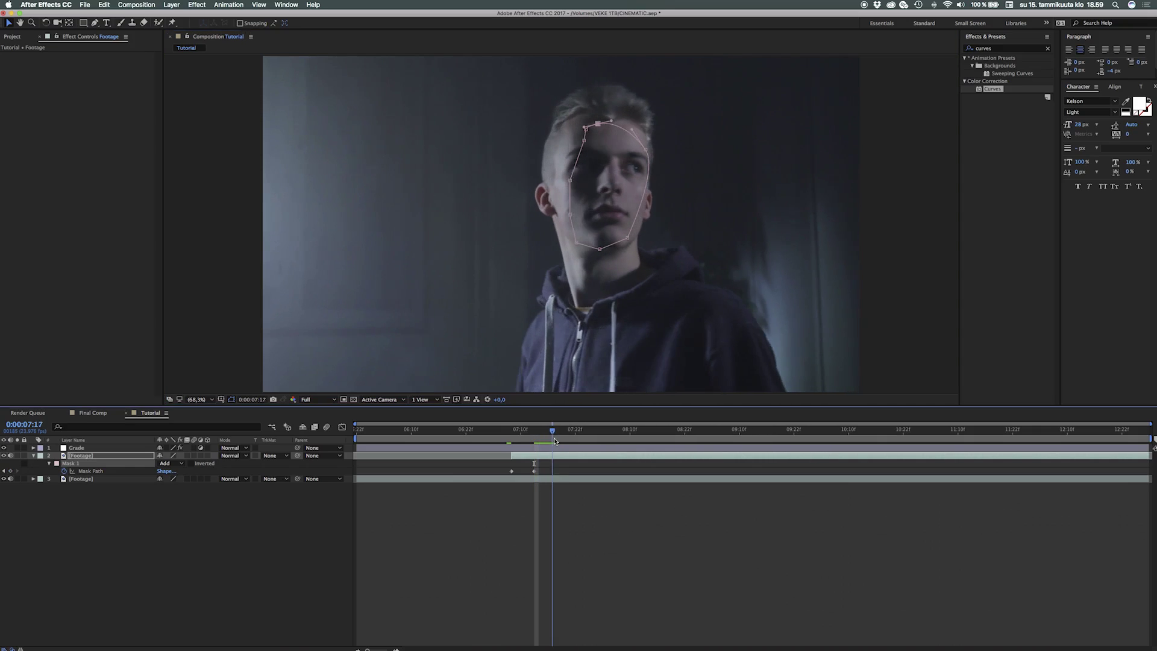
pyautogui.click(562, 430)
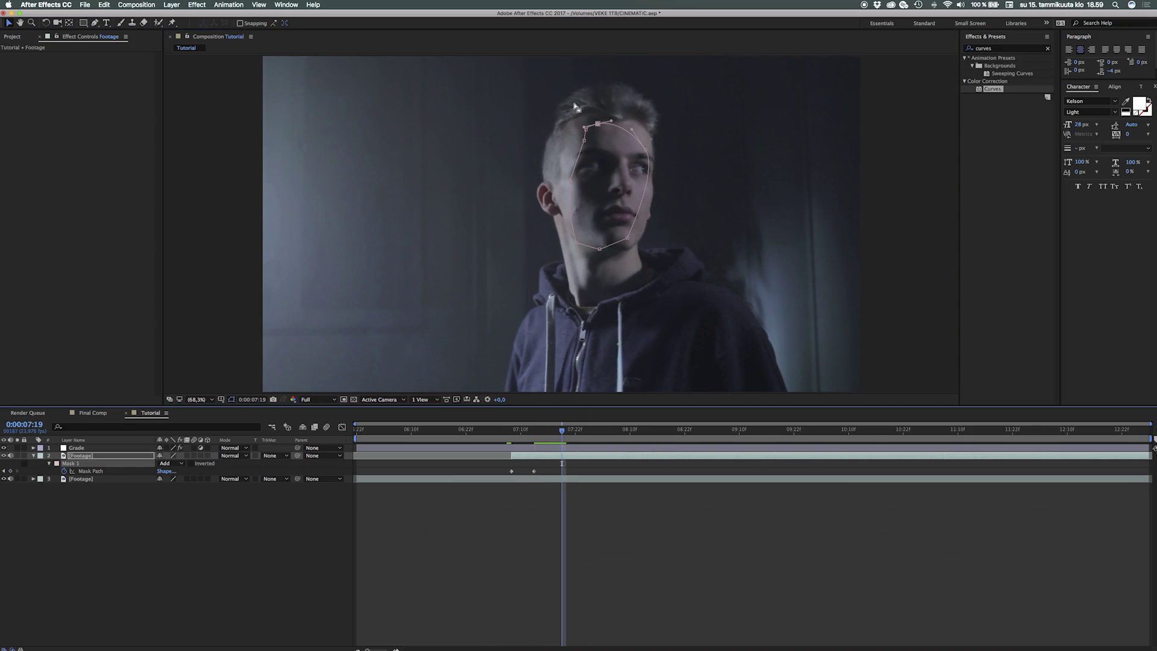
pyautogui.moveTo(574, 103); pyautogui.dragTo(666, 165)
pyautogui.moveTo(551, 154); pyautogui.dragTo(642, 252)
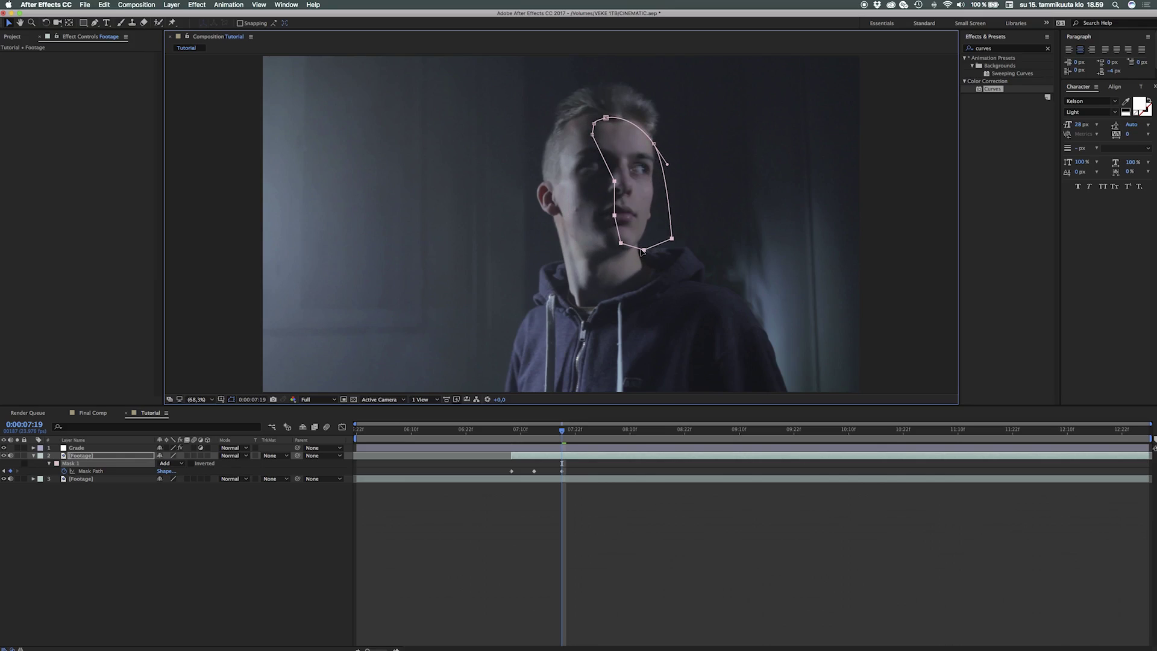
pyautogui.click(672, 240)
pyautogui.moveTo(673, 239); pyautogui.dragTo(634, 245)
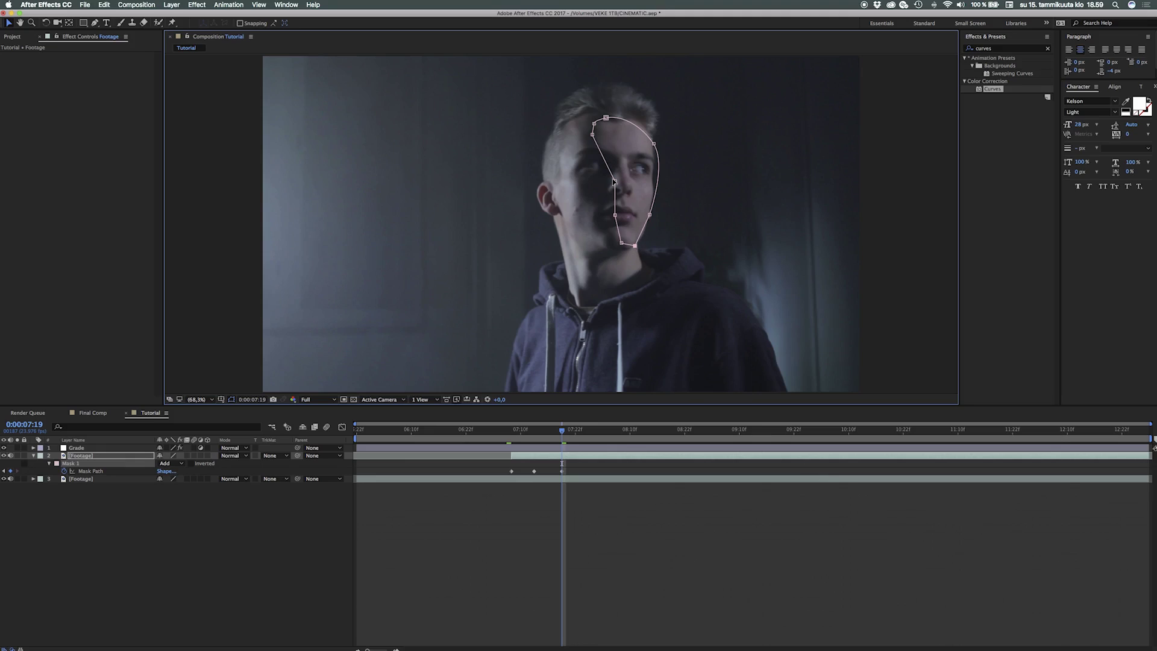
pyautogui.moveTo(614, 181); pyautogui.dragTo(606, 179)
pyautogui.moveTo(597, 138); pyautogui.dragTo(646, 139)
# At a later frame, move the mask back and reshape it to hug the face and cheek.
pyautogui.hotkey('shift', 'pagedown')
pyautogui.press('pagedown')
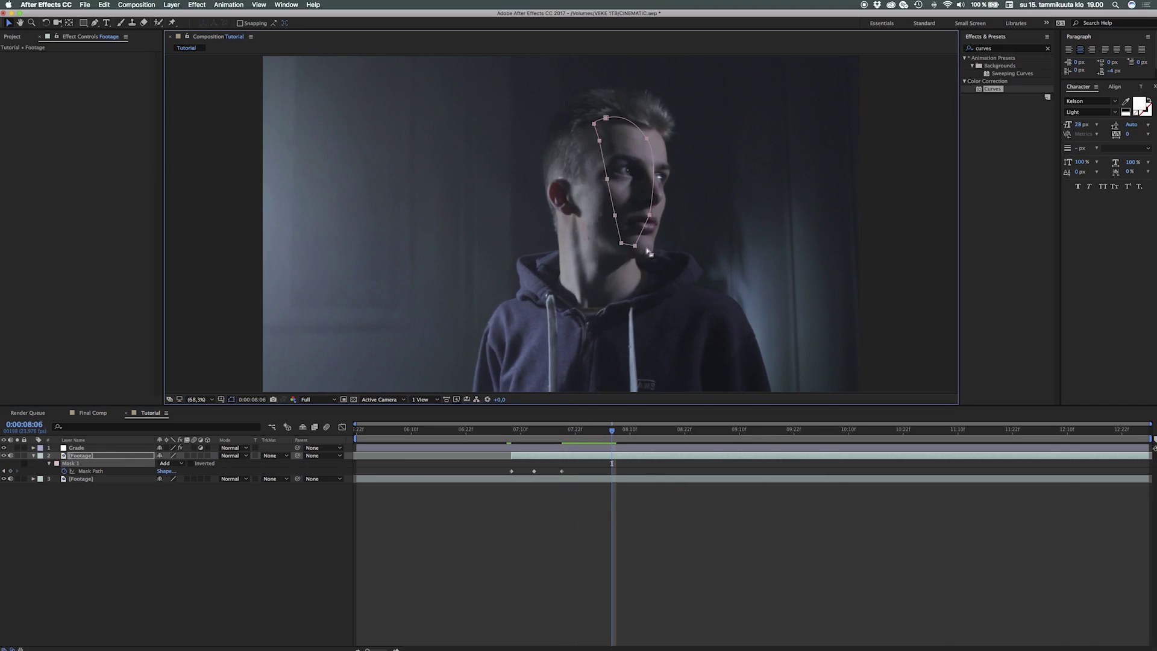
pyautogui.moveTo(634, 247); pyautogui.dragTo(650, 257)
pyautogui.moveTo(662, 148); pyautogui.dragTo(663, 139)
pyautogui.moveTo(622, 188); pyautogui.dragTo(612, 199)
pyautogui.moveTo(613, 150); pyautogui.dragTo(605, 153)
pyautogui.moveTo(630, 224); pyautogui.dragTo(612, 224)
pyautogui.moveTo(609, 176); pyautogui.dragTo(593, 176)
pyautogui.moveTo(637, 251); pyautogui.dragTo(627, 253)
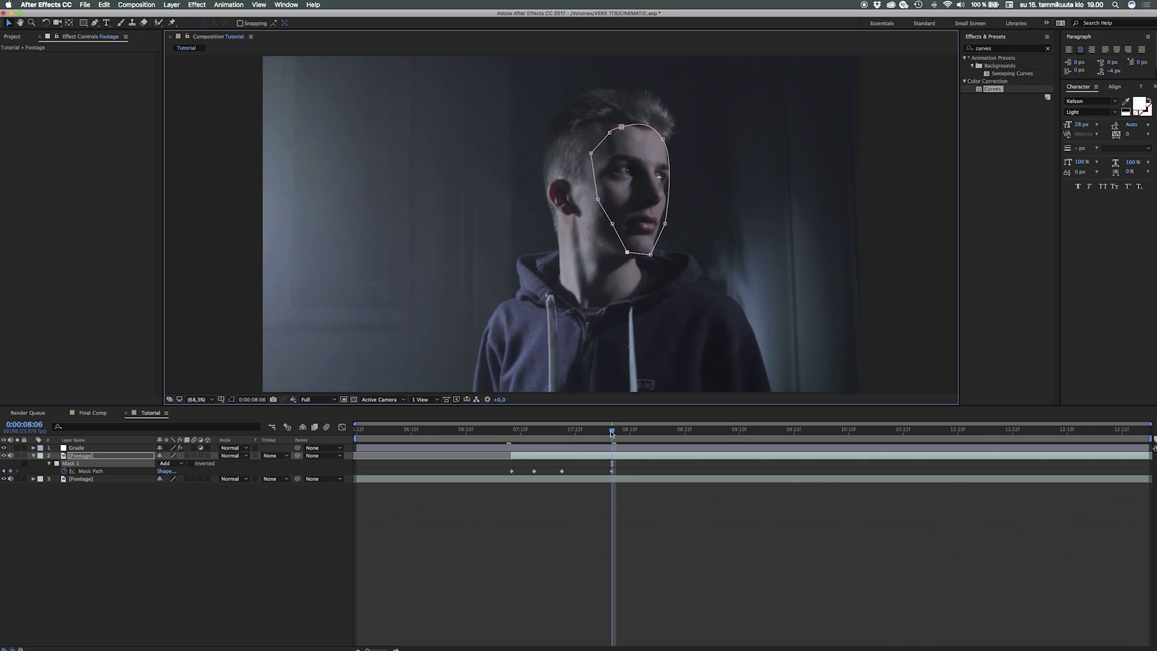
# Advance through the shot, shifting the mask left to track the face, then preview.
pyautogui.moveTo(612, 432); pyautogui.dragTo(657, 431)
pyautogui.moveTo(665, 223); pyautogui.dragTo(656, 224)
pyautogui.moveTo(658, 432); pyautogui.dragTo(726, 434)
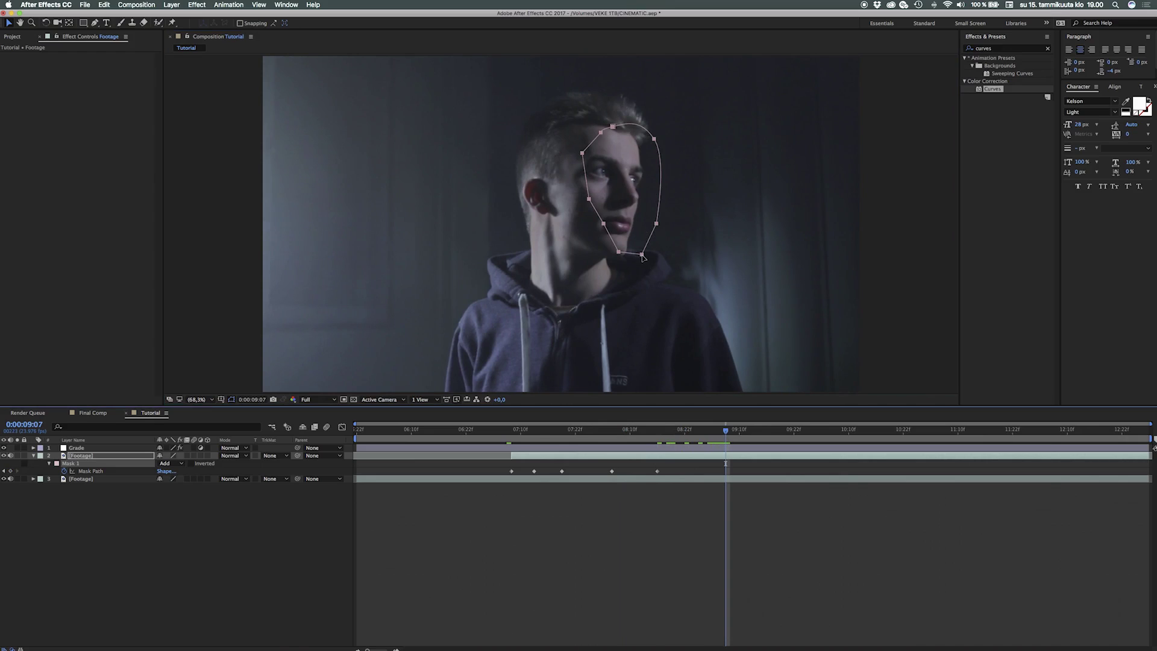
pyautogui.moveTo(642, 256); pyautogui.dragTo(621, 257)
pyautogui.moveTo(726, 431); pyautogui.dragTo(894, 450)
pyautogui.moveTo(620, 256); pyautogui.dragTo(598, 256)
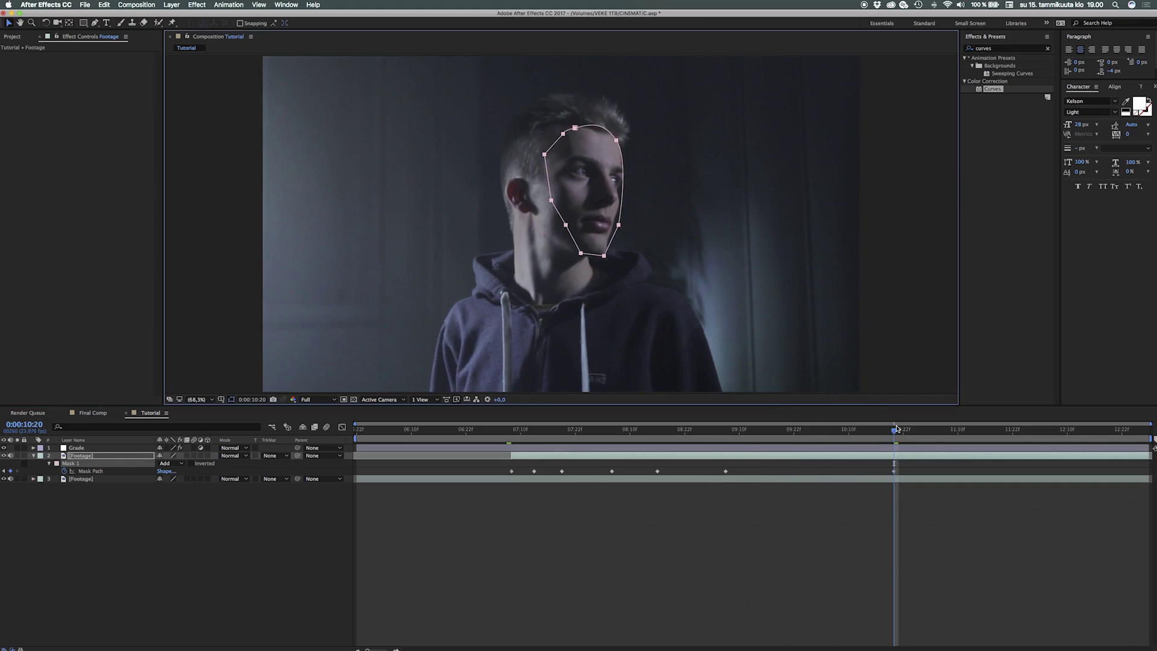
pyautogui.press('space')
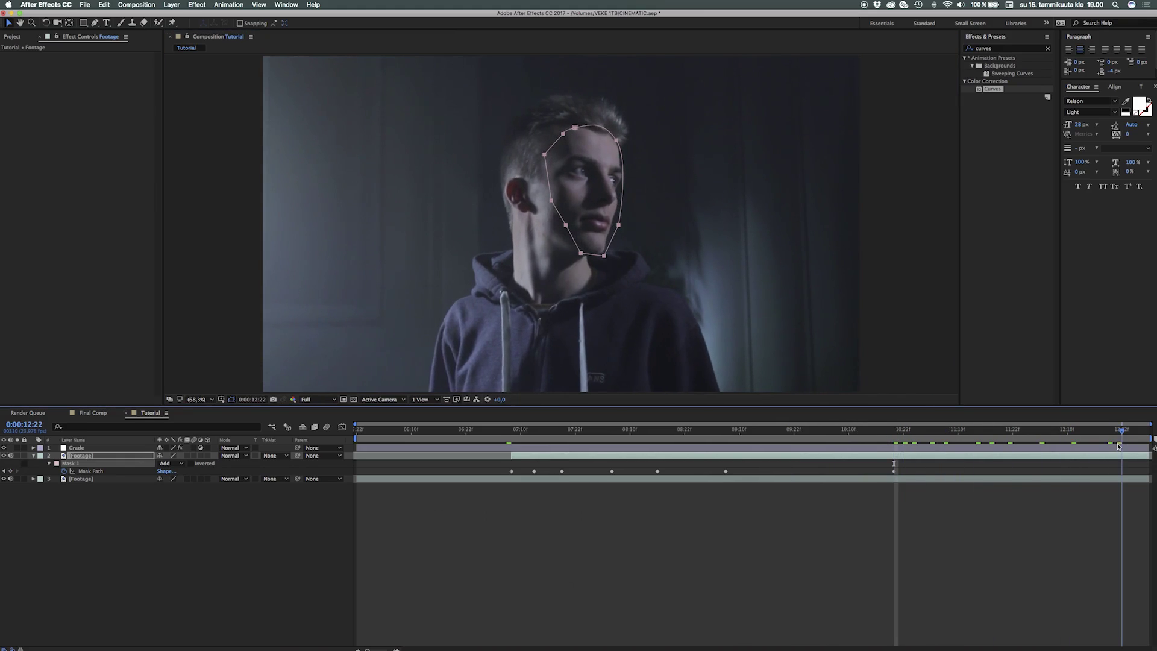
# Replay the masked section to watch Mask 1 follow the man's face.
pyautogui.click(505, 430)
pyautogui.press('space')
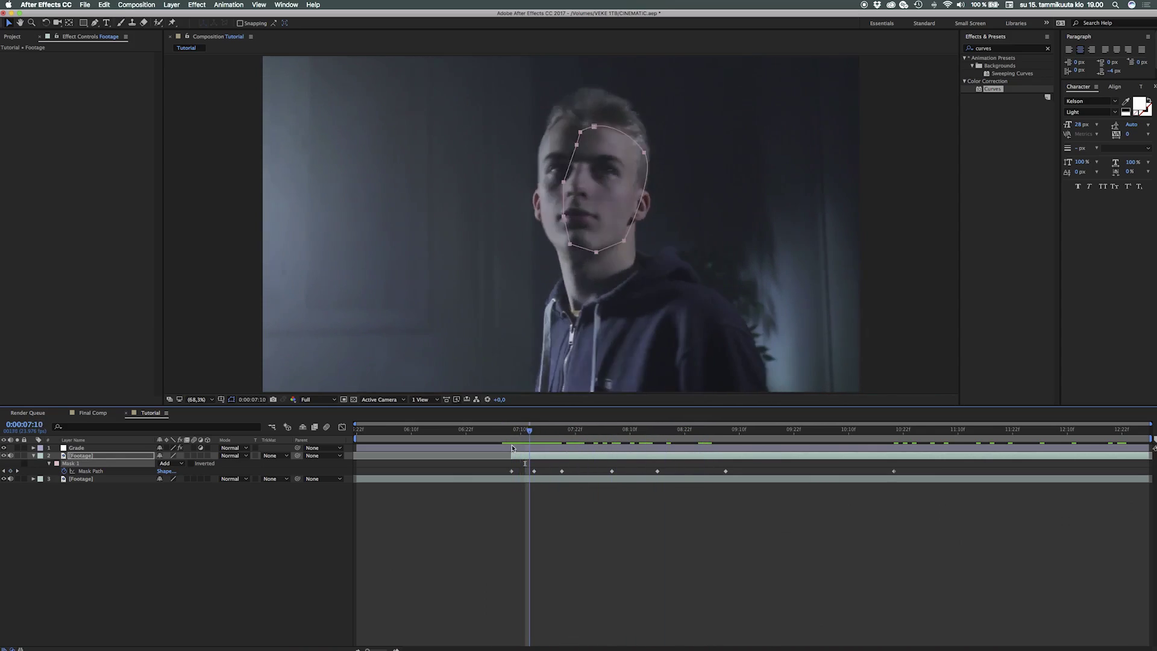
pyautogui.press('space')
pyautogui.press('space')
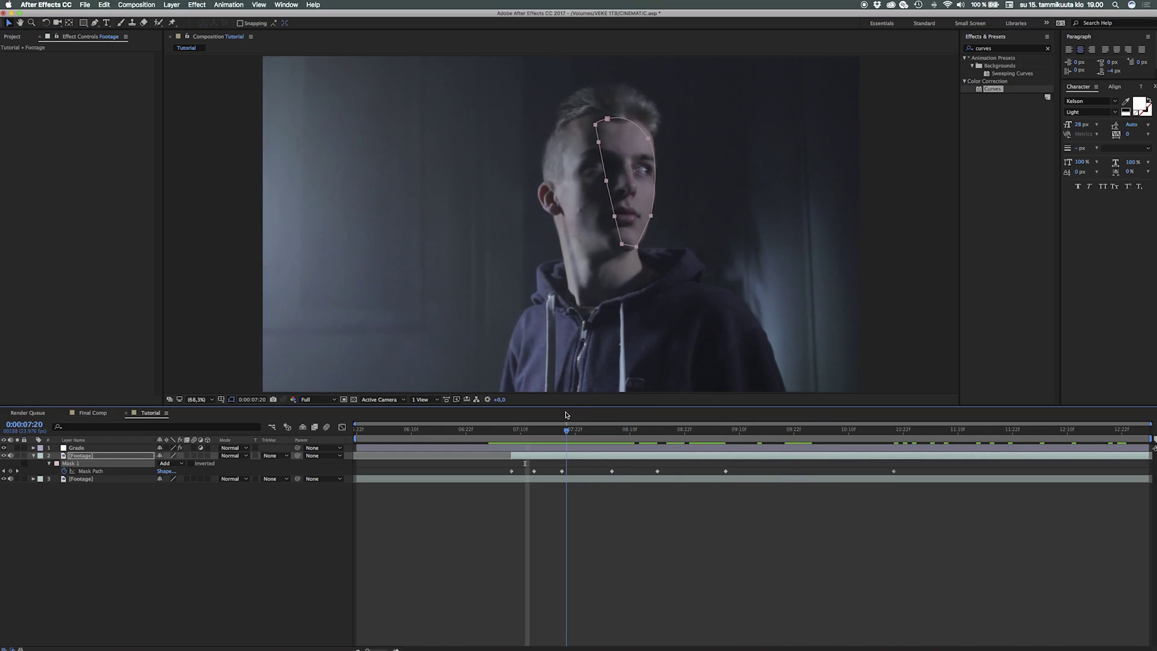
pyautogui.press('space')
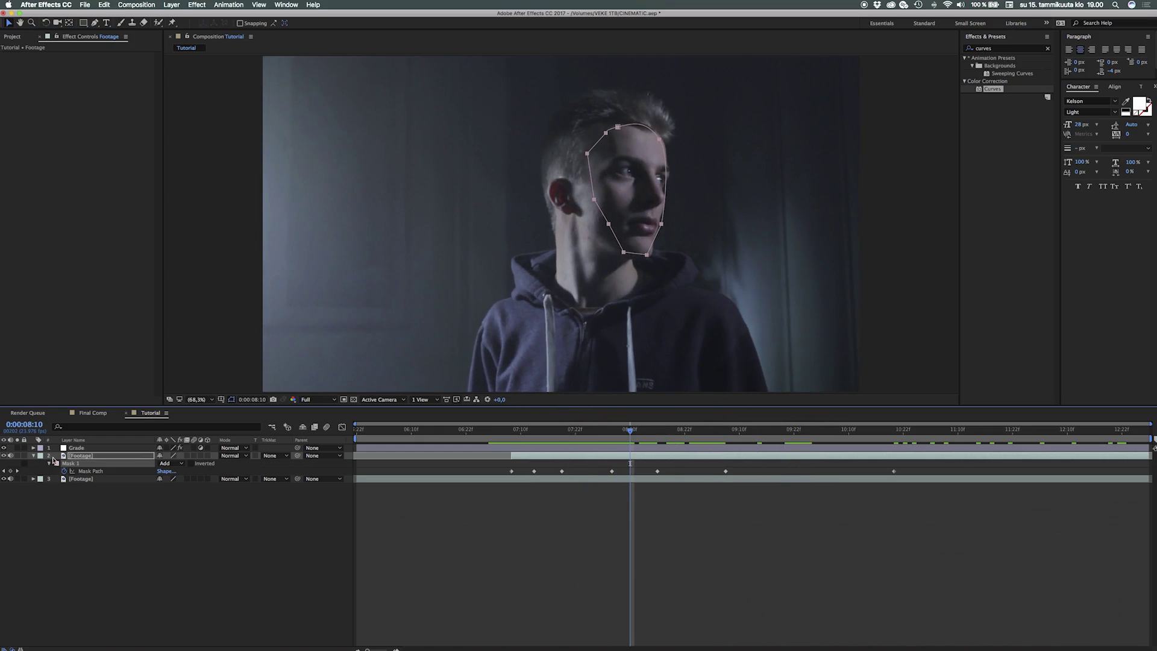
# Collapse the footage layer, solo it and preview the masked face on its own.
pyautogui.click(33, 456)
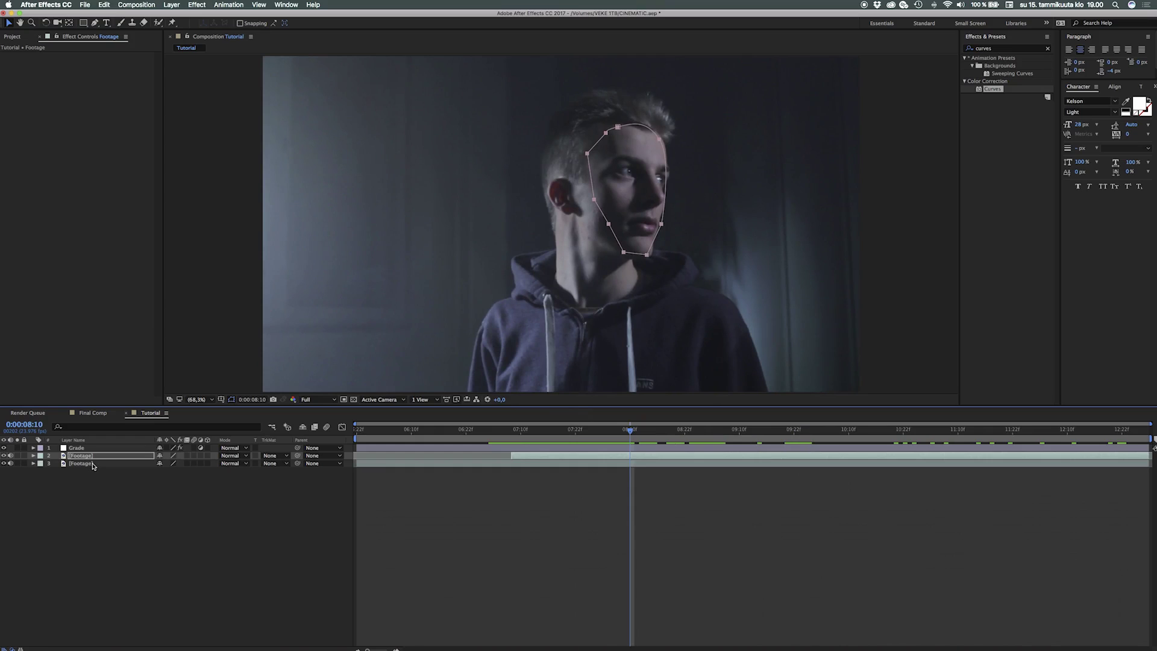
pyautogui.click(18, 456)
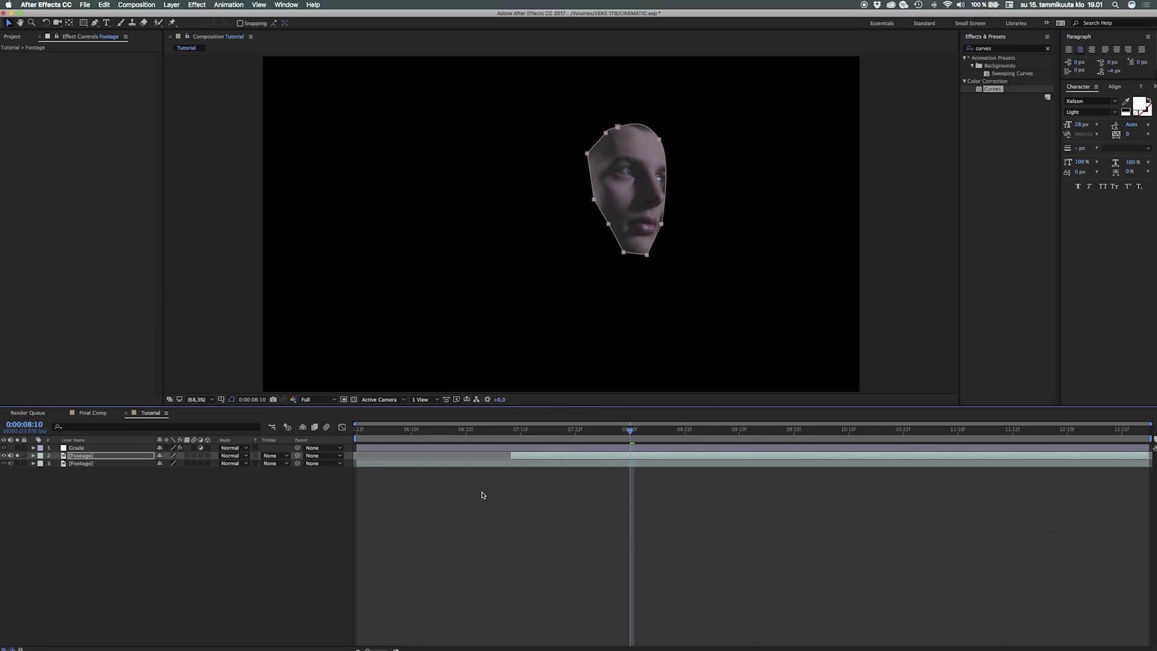
pyautogui.click(514, 430)
pyautogui.press('space')
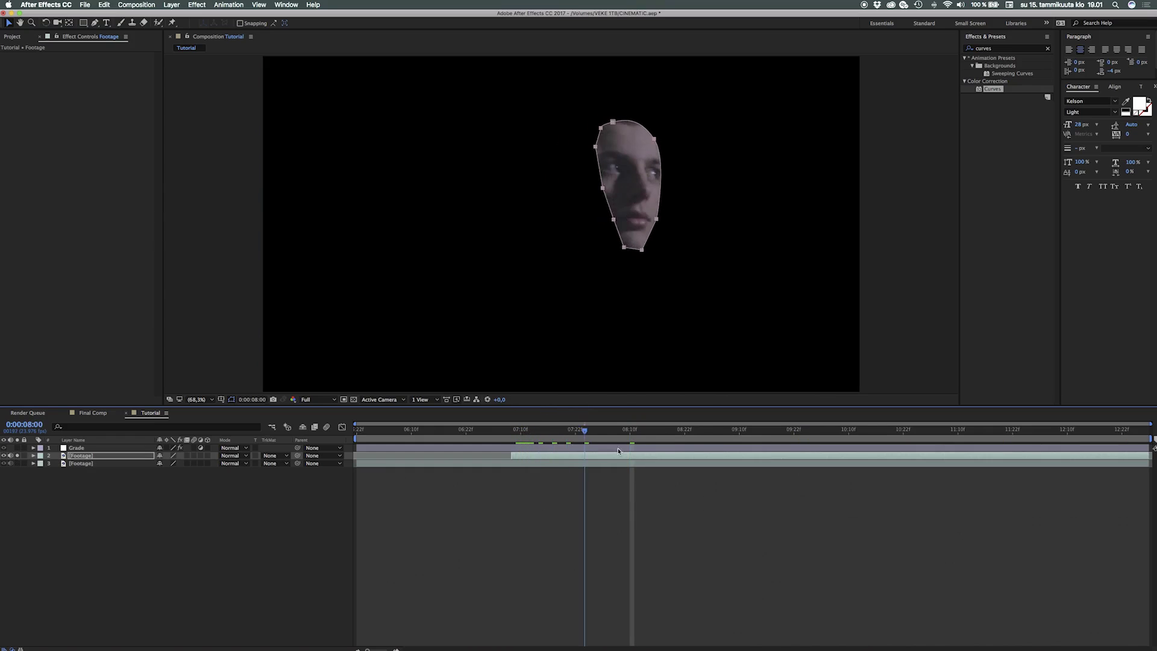
pyautogui.press('space')
# Unsolo the face layer, give Mask 1 a 50-pixel feather and scrub to check it.
pyautogui.click(17, 456)
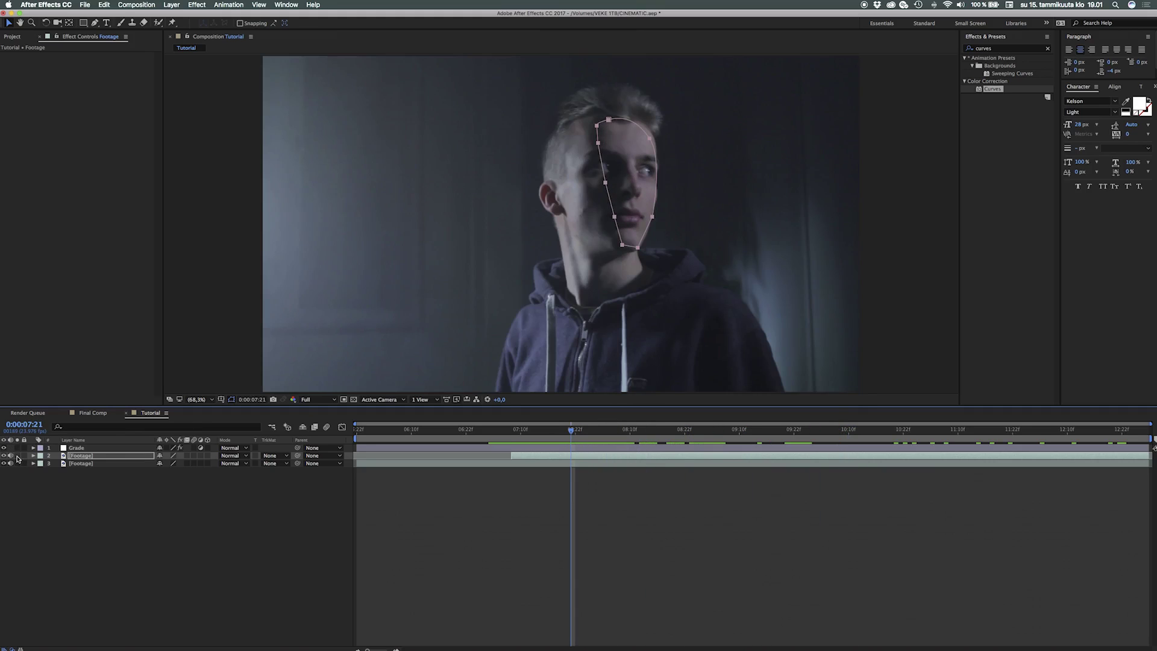
pyautogui.click(169, 530)
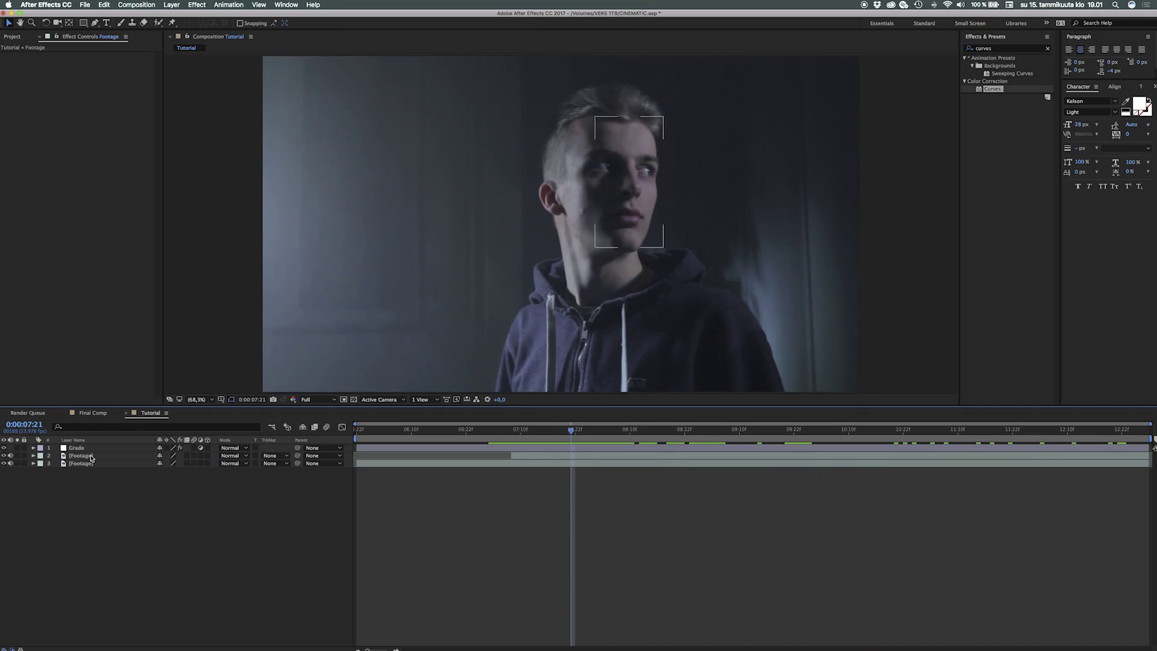
pyautogui.click(91, 458)
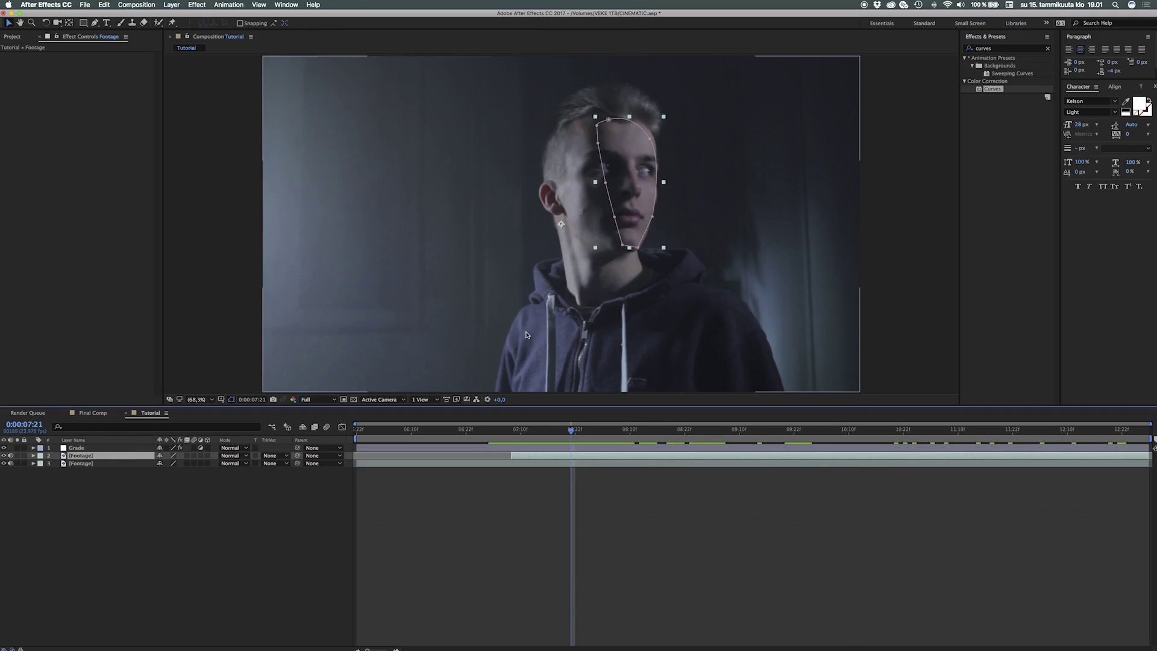
pyautogui.press('f')
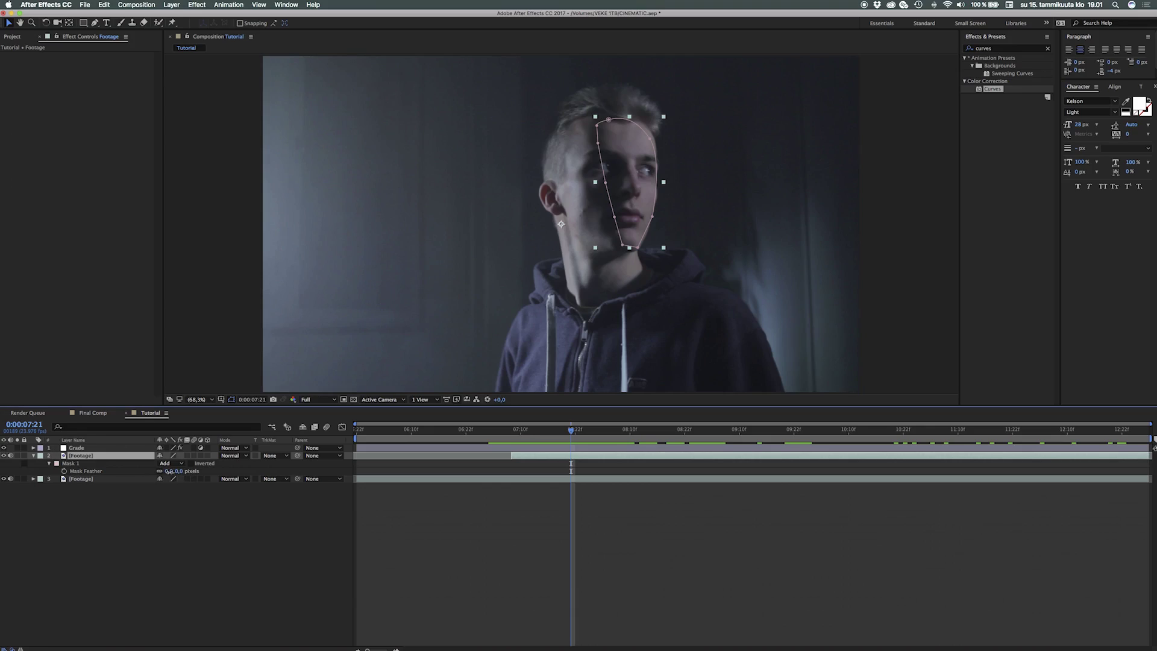
pyautogui.click(168, 471)
pyautogui.press('Return')
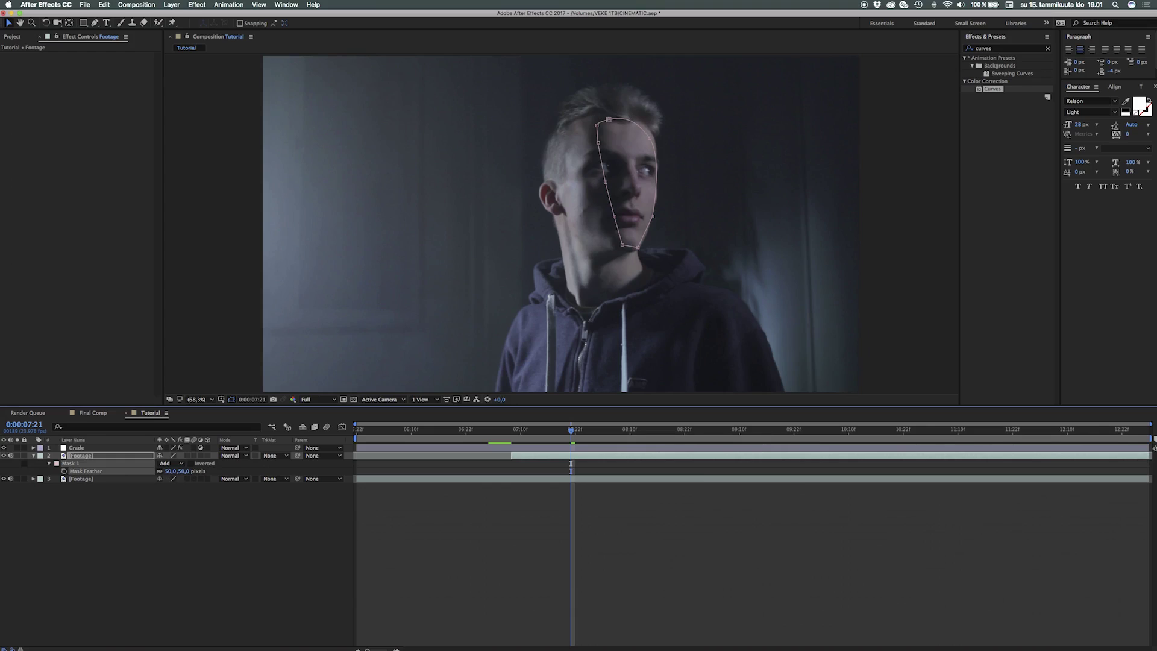
pyautogui.moveTo(515, 431)
pyautogui.mouseDown()
pyautogui.moveTo(677, 432)
pyautogui.moveTo(575, 431)
pyautogui.moveTo(656, 443)
pyautogui.mouseUp()
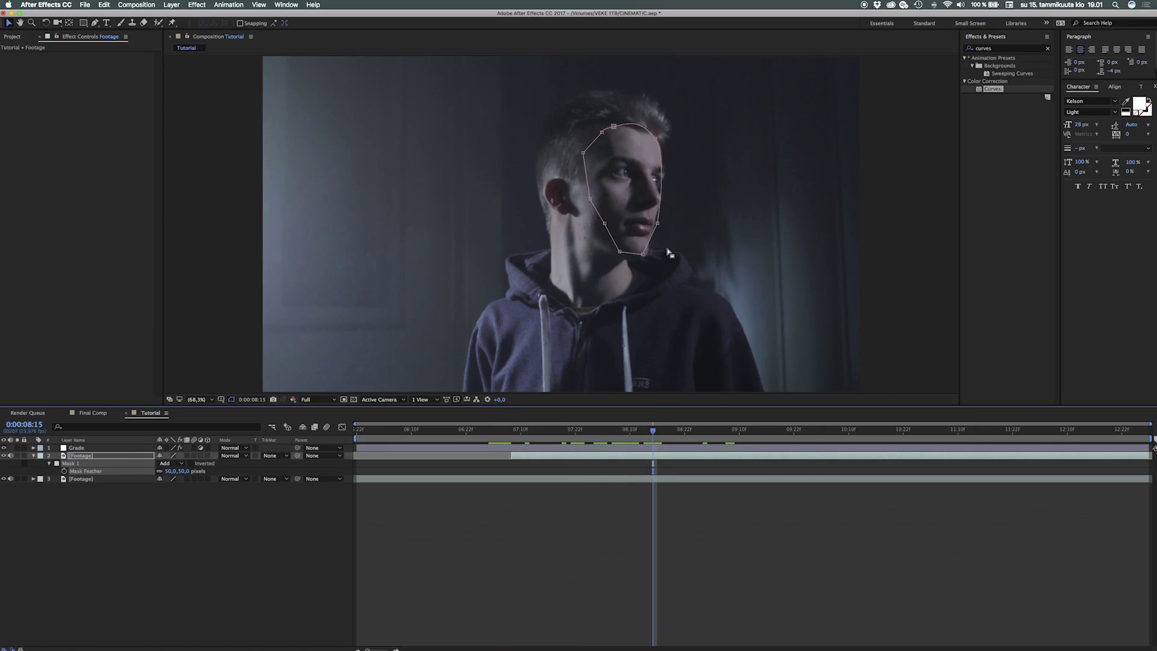
# Apply Curves to the masked Footage layer and gently lift the RGB curve to brighten the face.
pyautogui.doubleClick(992, 90)
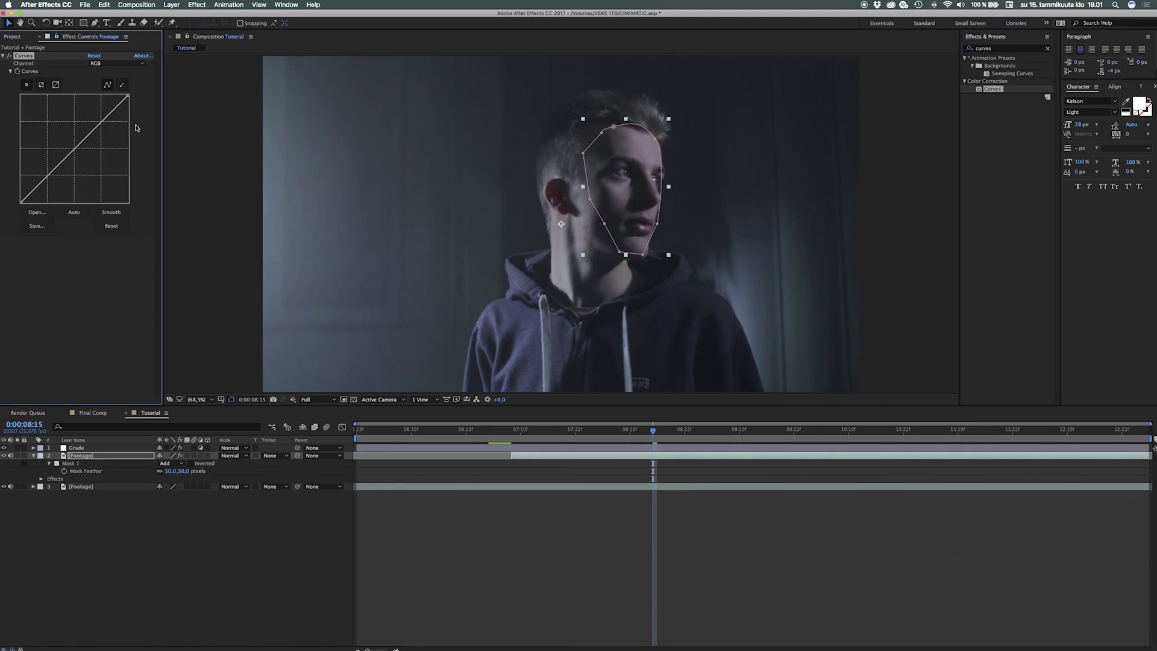
pyautogui.click(3, 55)
pyautogui.click(3, 55)
pyautogui.moveTo(57, 162); pyautogui.dragTo(61, 170)
pyautogui.moveTo(94, 130); pyautogui.dragTo(92, 124)
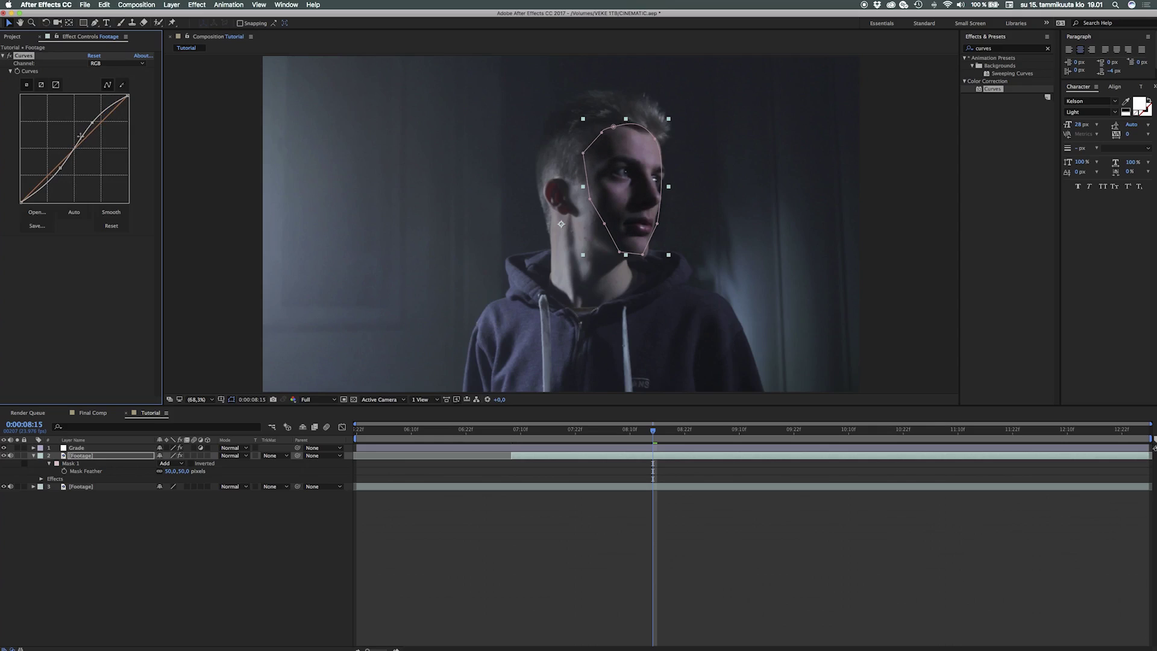
pyautogui.moveTo(61, 167); pyautogui.dragTo(55, 162)
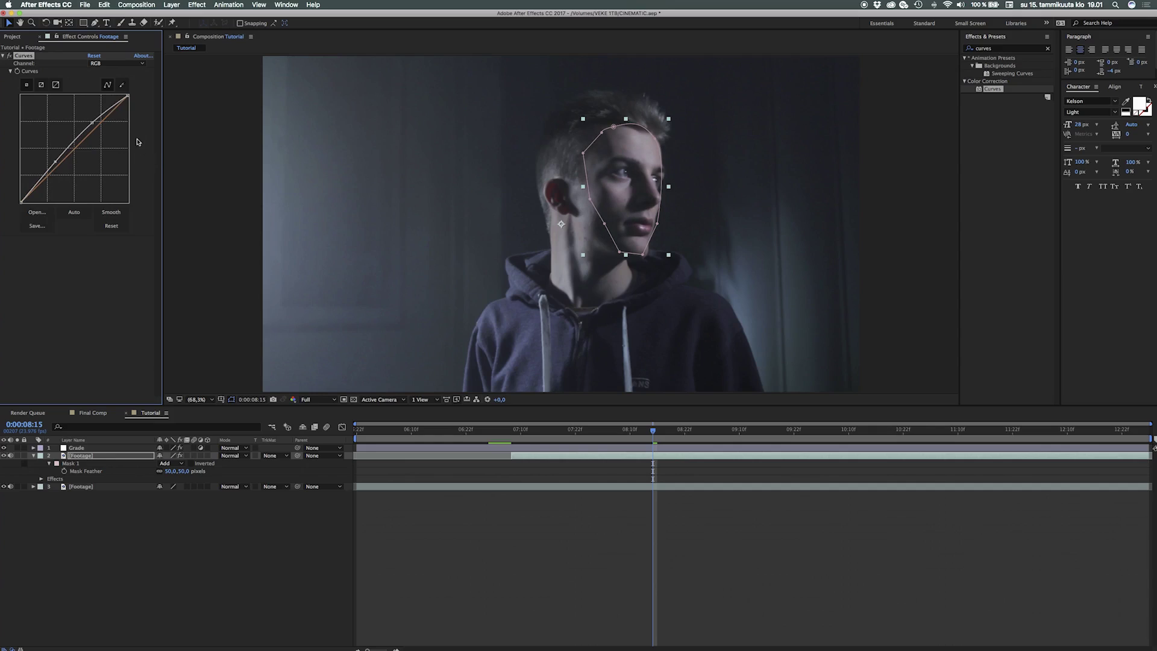
pyautogui.moveTo(92, 122); pyautogui.dragTo(93, 122)
pyautogui.click(160, 511)
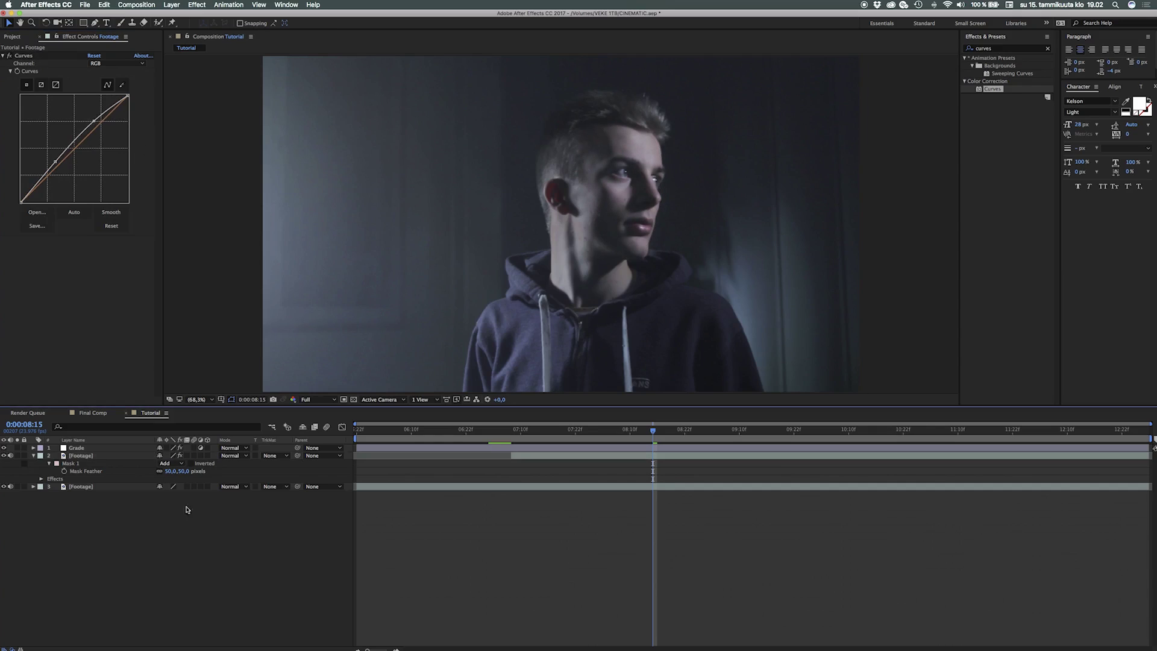
# Toggle the Curves effect off and on to compare the face before and after.
pyautogui.click(9, 56)
pyautogui.click(9, 56)
pyautogui.click(9, 56)
pyautogui.click(9, 56)
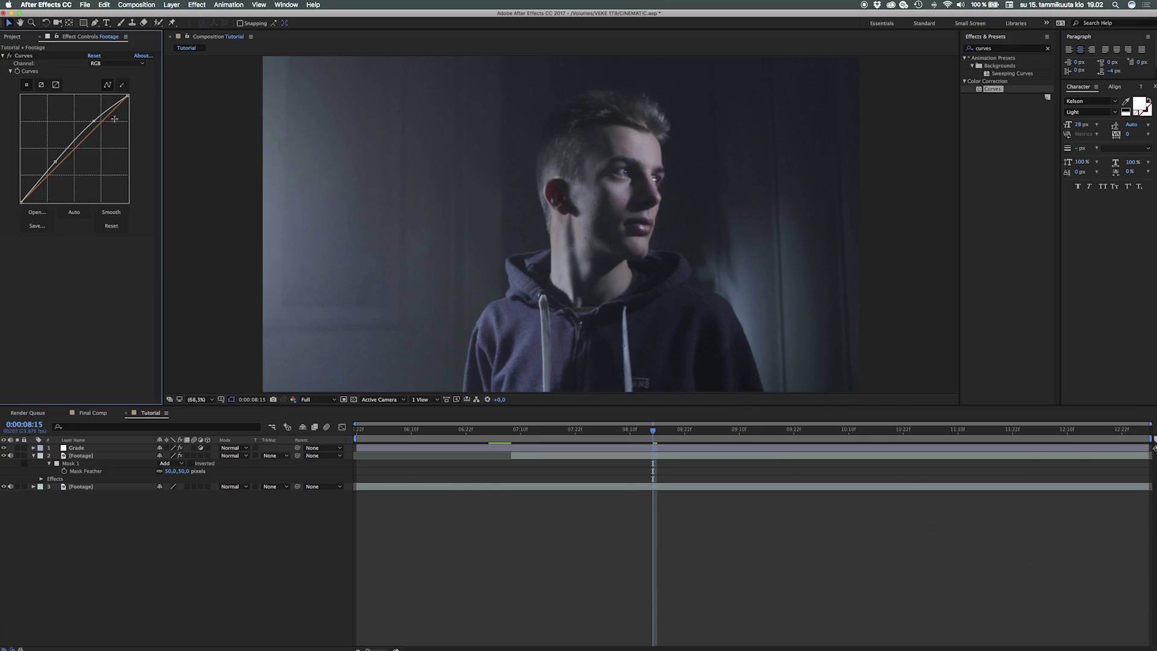
# Add a point bending the Curves Red channel to warm the face.
pyautogui.click(101, 63)
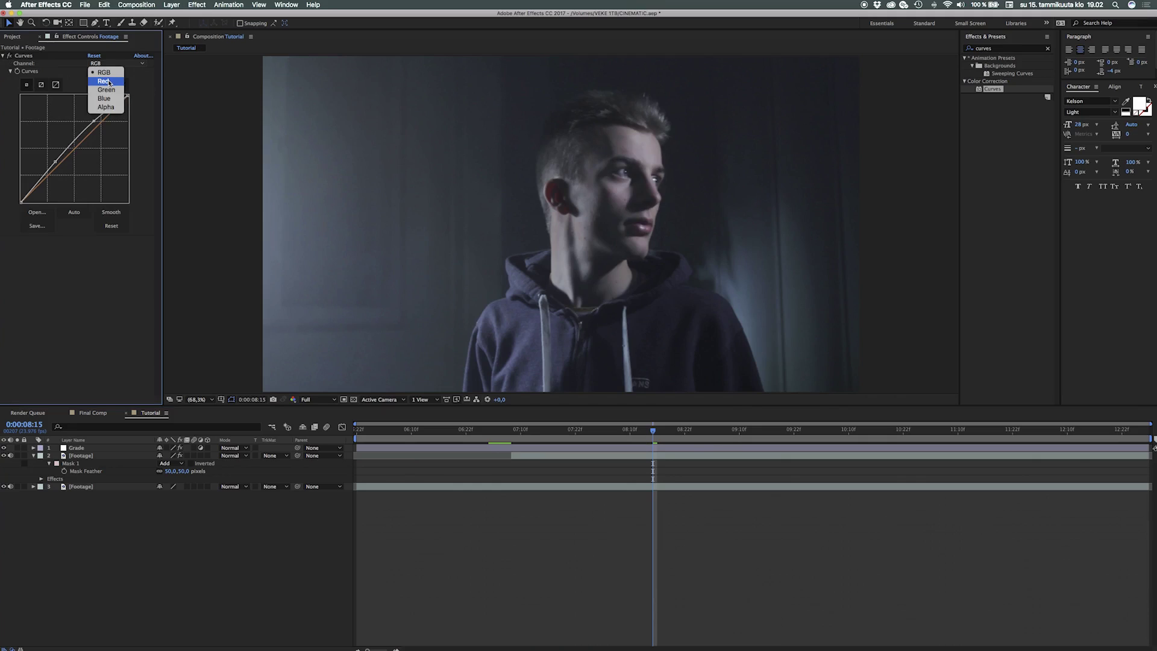
pyautogui.click(109, 82)
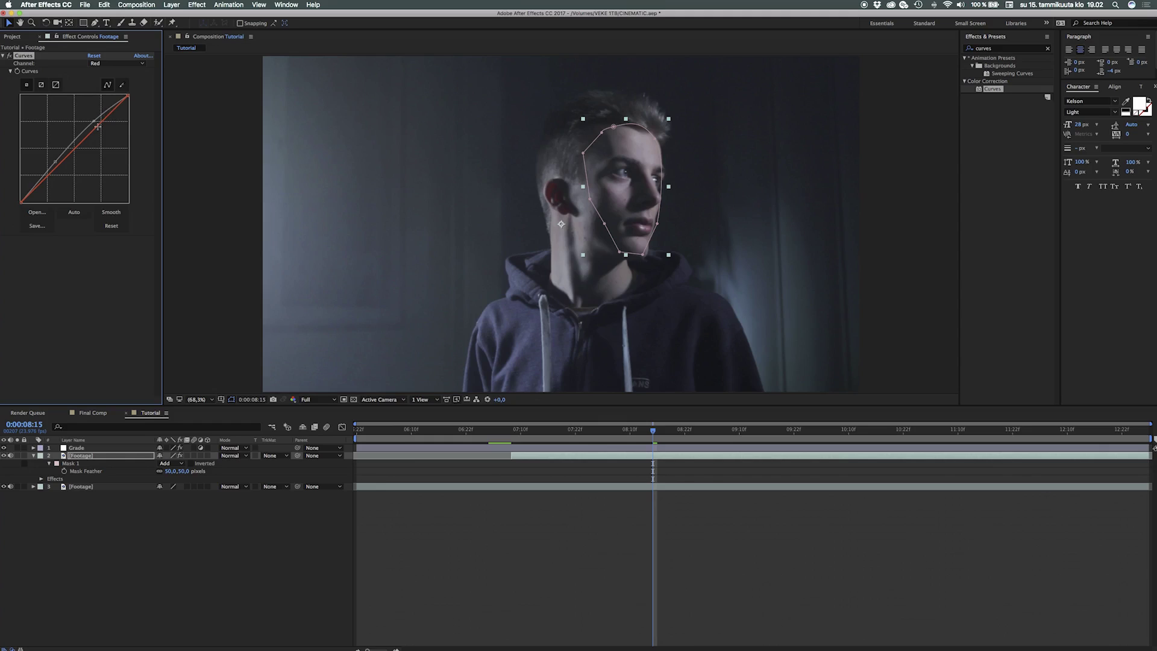
pyautogui.click(98, 126)
pyautogui.click(185, 582)
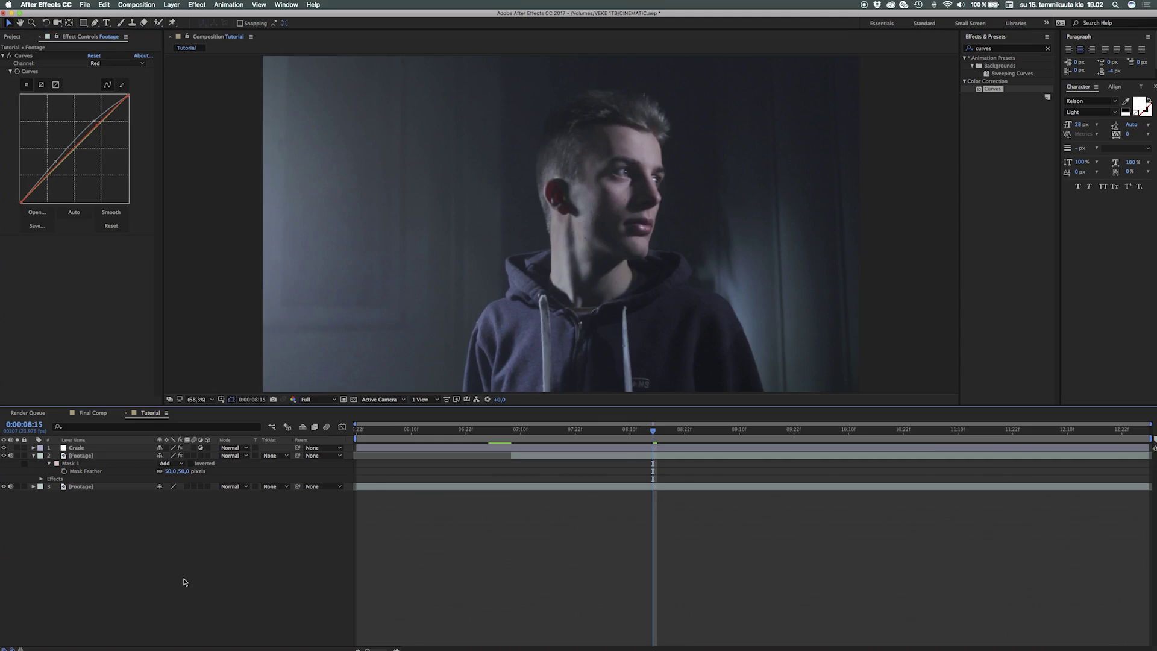
pyautogui.click(999, 50)
# Apply Levels to the face layer and slightly lower its Blue channel gamma.
pyautogui.press('BackSpace')
pyautogui.write('lev')
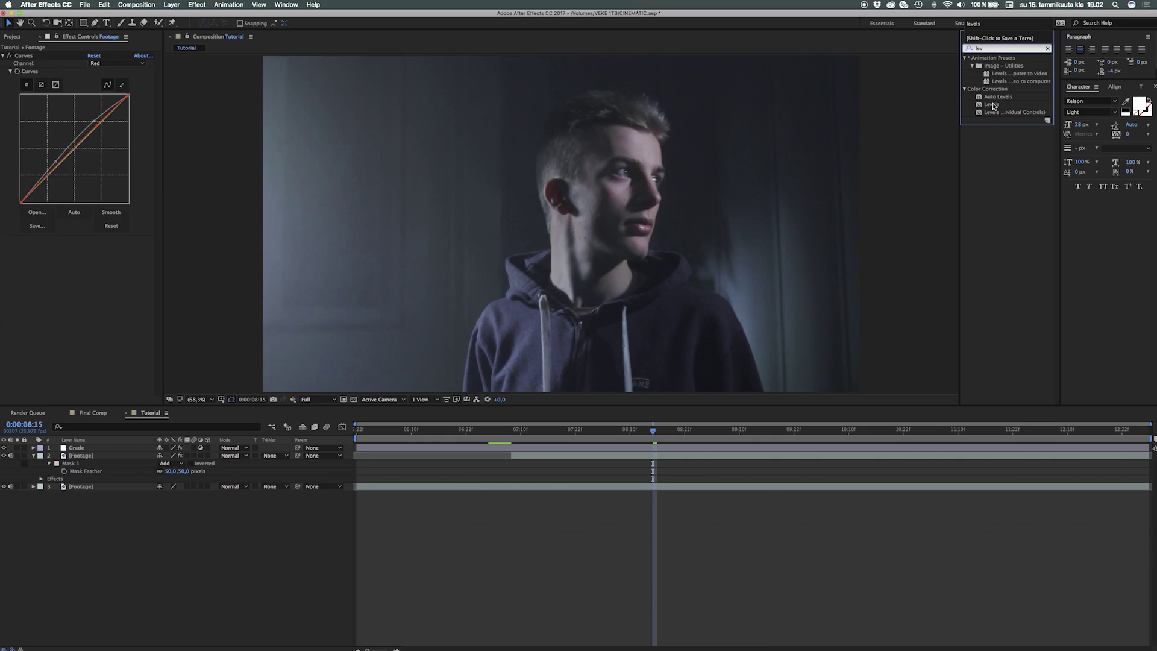
pyautogui.moveTo(992, 105); pyautogui.dragTo(73, 319)
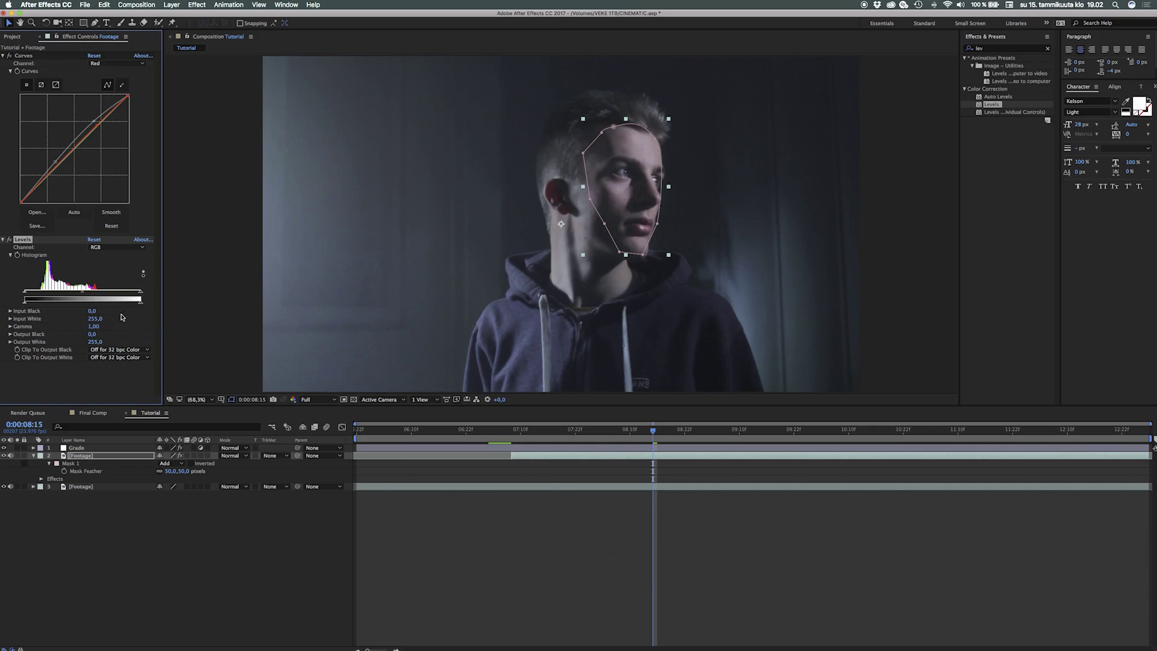
pyautogui.click(102, 248)
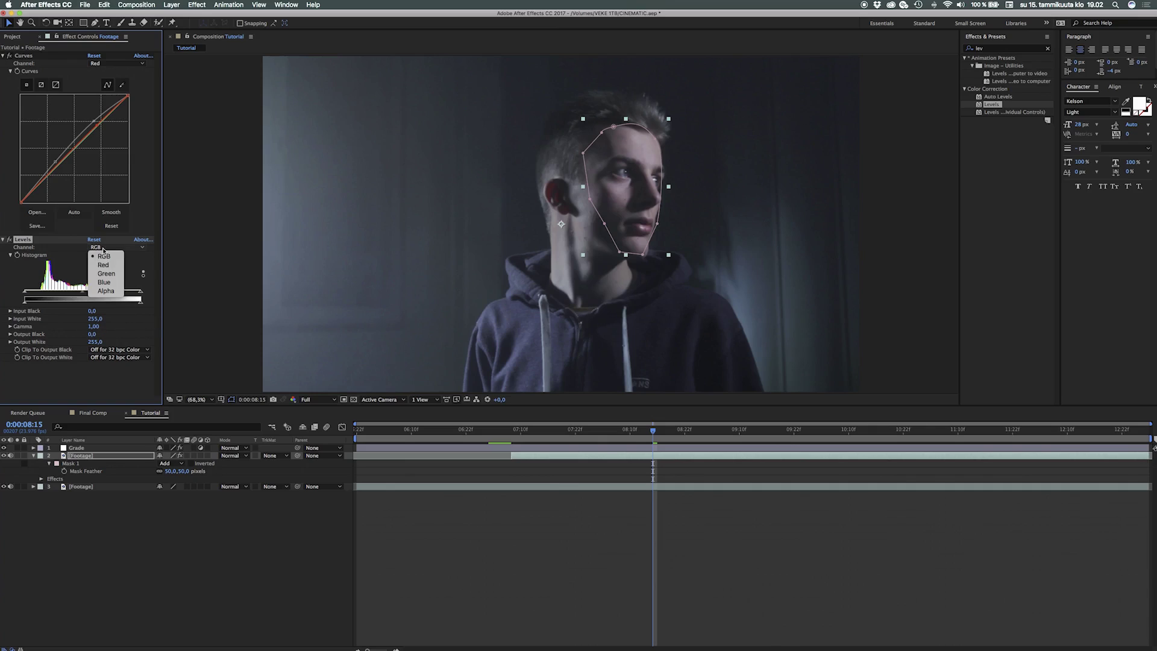
pyautogui.click(104, 282)
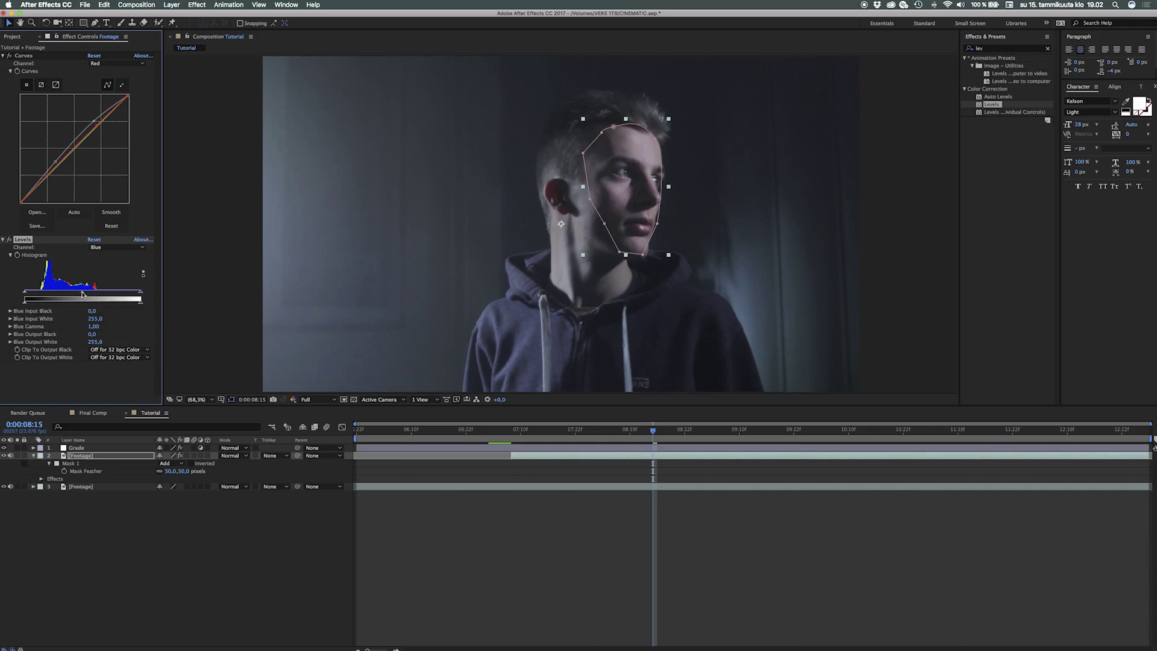
pyautogui.moveTo(83, 294); pyautogui.dragTo(82, 294)
pyautogui.moveTo(84, 294); pyautogui.dragTo(83, 295)
pyautogui.click(104, 573)
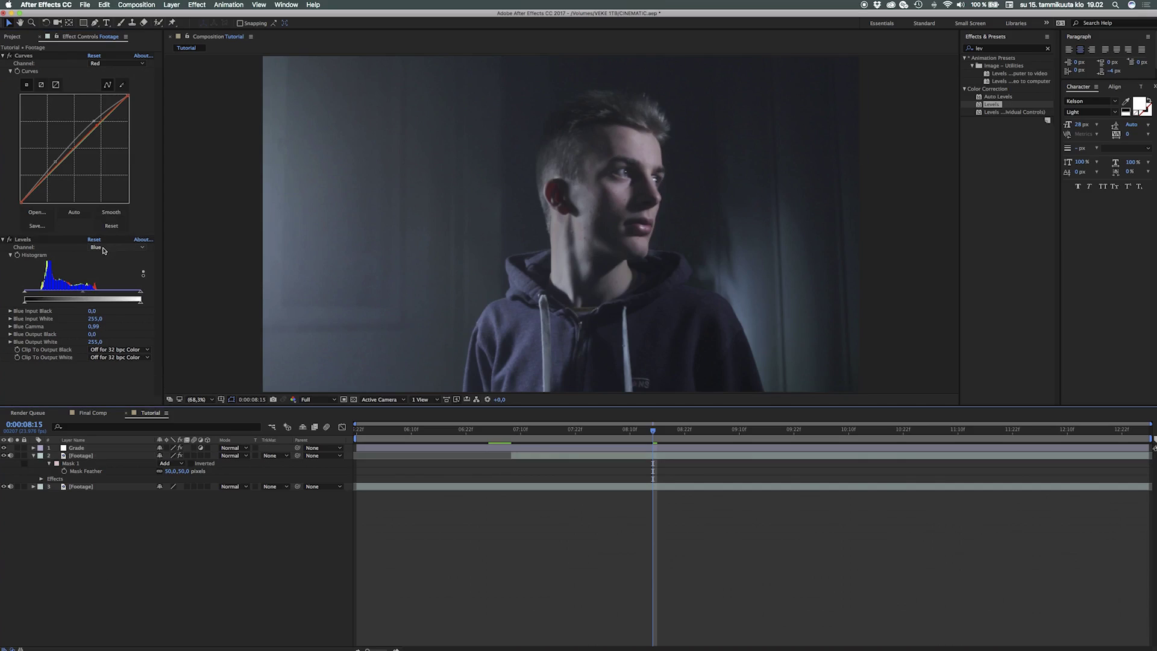
# Set the RGB Levels to Gamma 1.06 and Input Black 6.0.
pyautogui.click(108, 247)
pyautogui.click(99, 258)
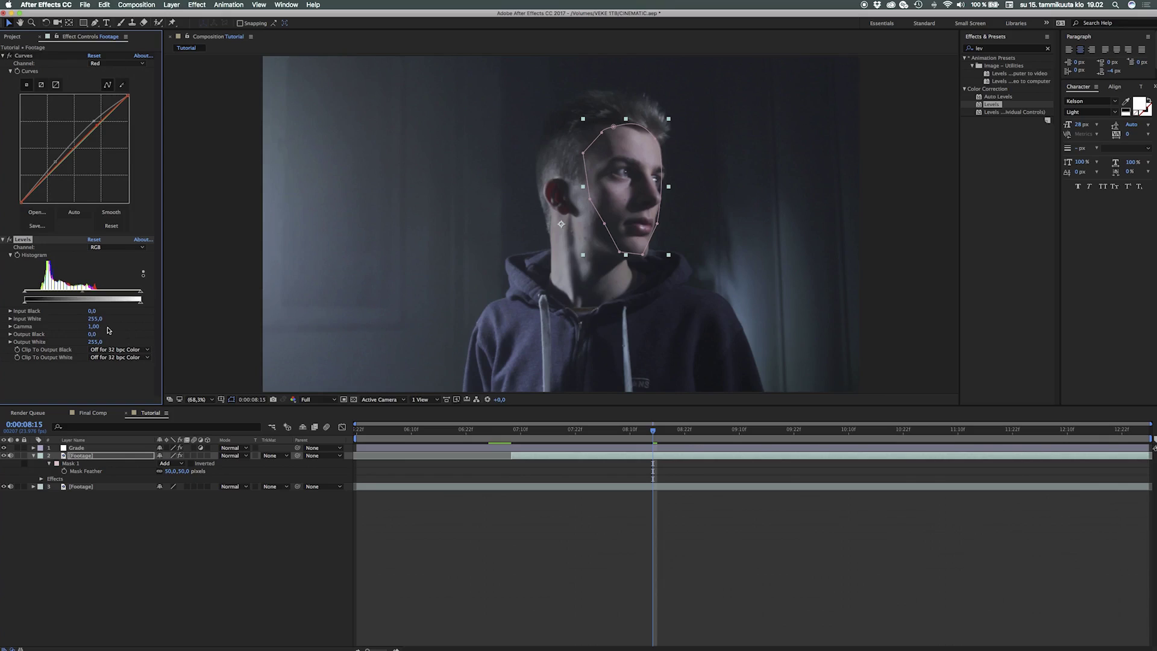
pyautogui.moveTo(94, 329); pyautogui.dragTo(96, 328)
pyautogui.moveTo(91, 320); pyautogui.dragTo(94, 321)
pyautogui.moveTo(92, 311); pyautogui.dragTo(94, 311)
pyautogui.click(104, 581)
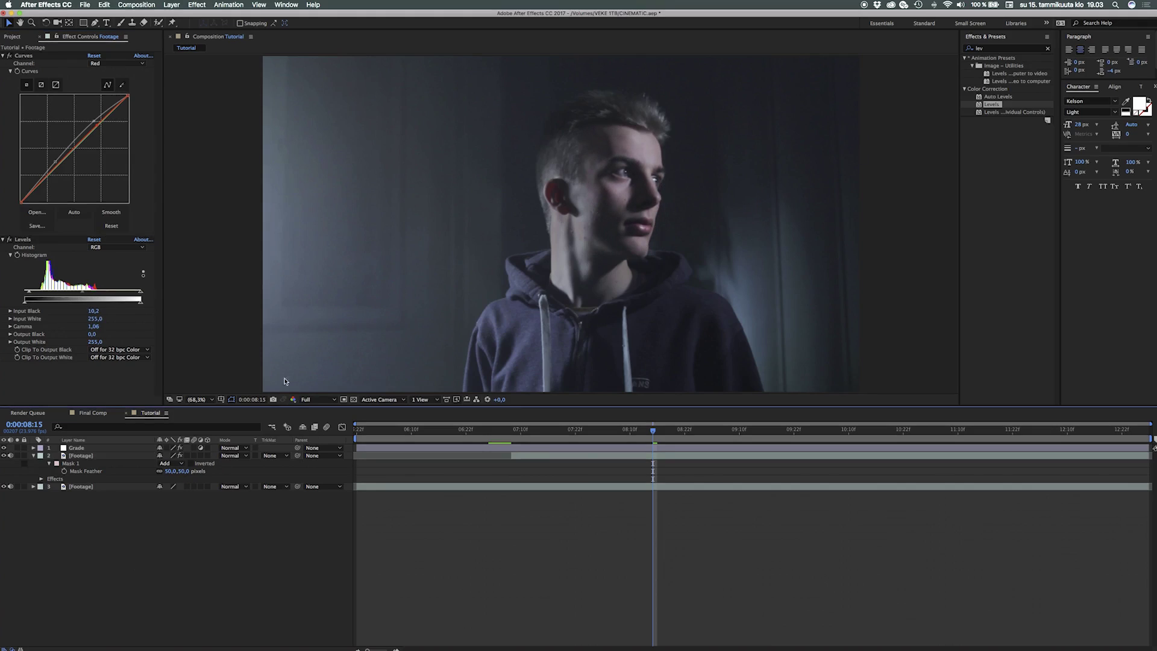
pyautogui.click(94, 312)
pyautogui.click(93, 311)
pyautogui.write('6')
pyautogui.press('Return')
pyautogui.click(143, 578)
# Preview the graded shot around 0:00:07, then stop and park at frame 0:00:07:08.
pyautogui.click(8, 241)
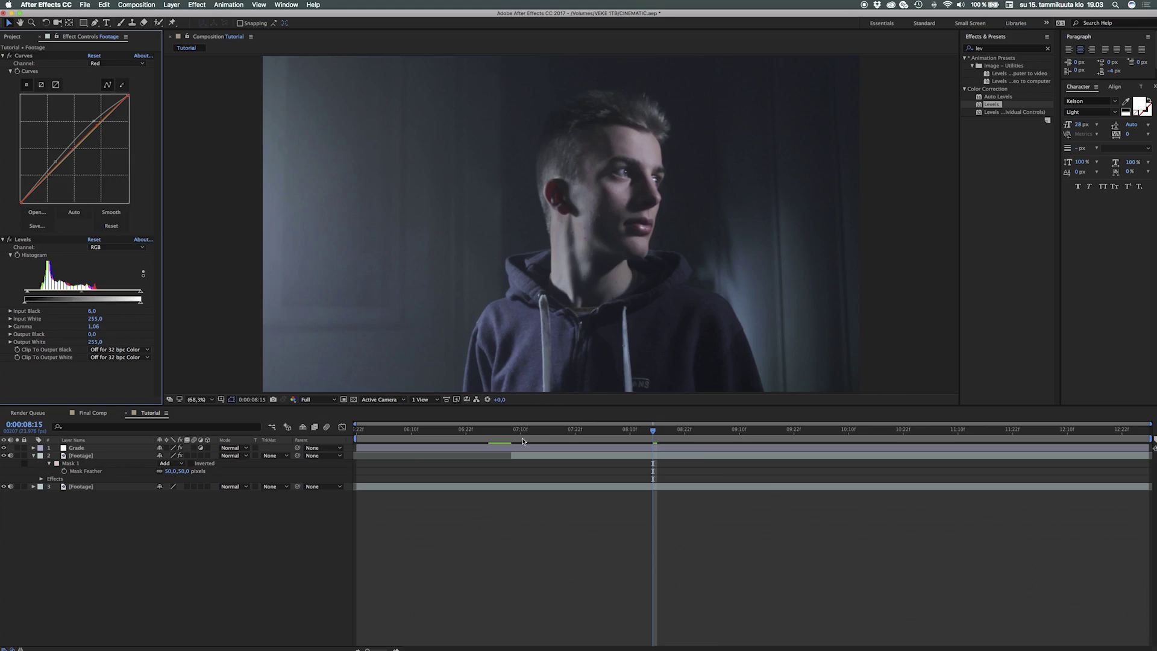
pyautogui.click(509, 432)
pyautogui.press('space')
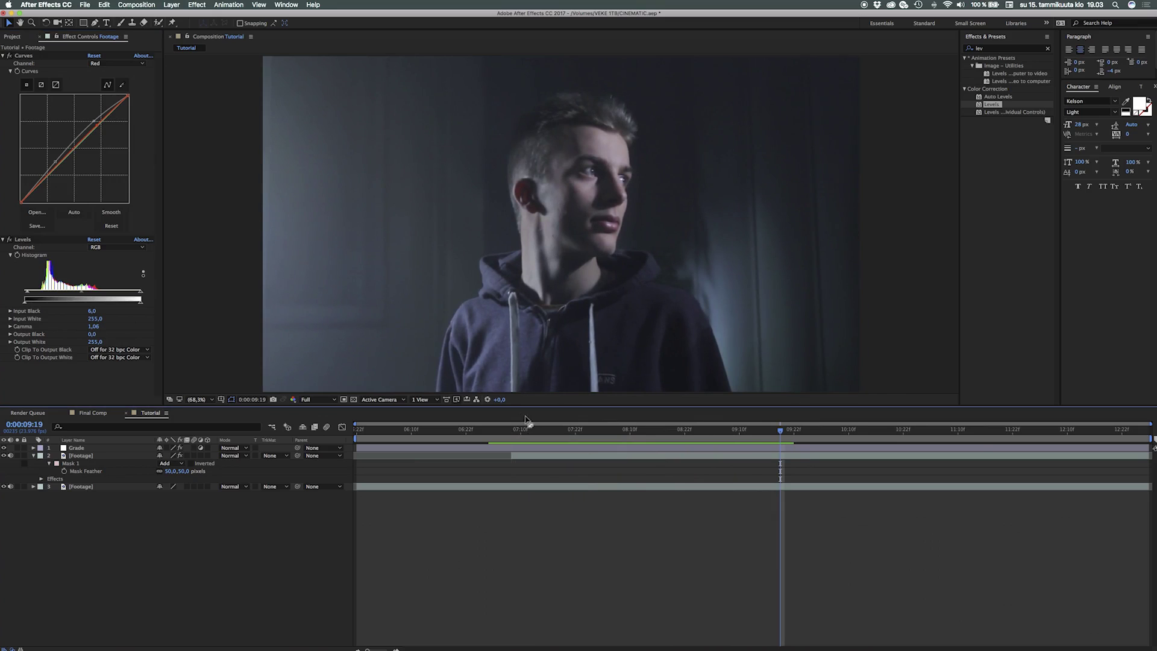
pyautogui.click(503, 432)
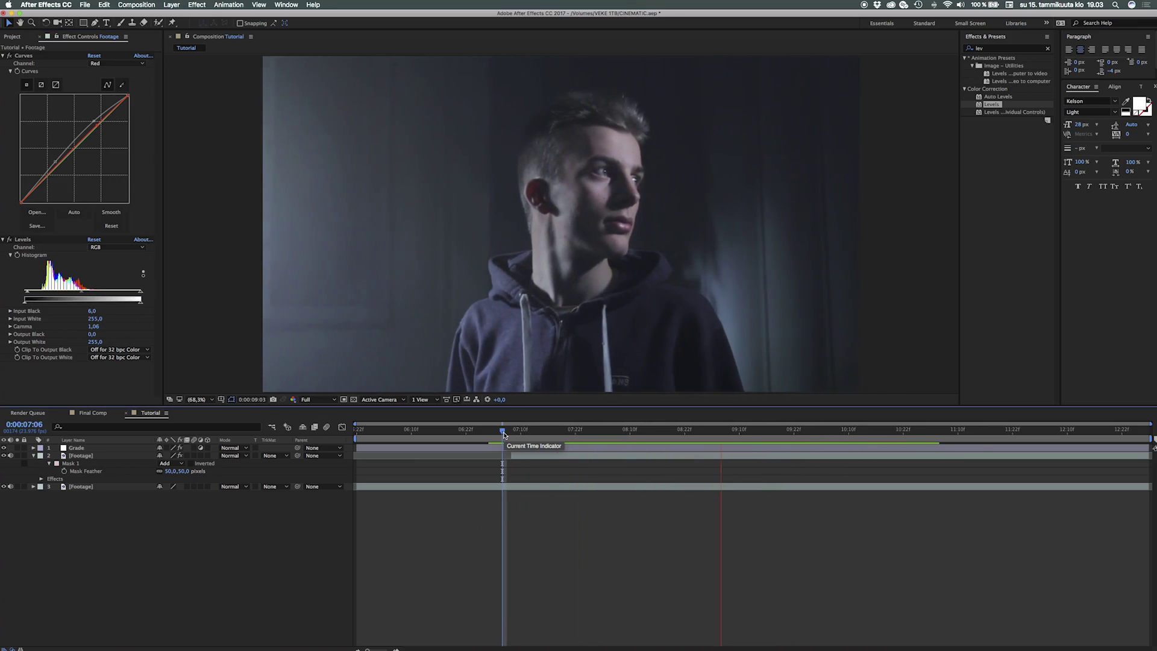
pyautogui.press('space')
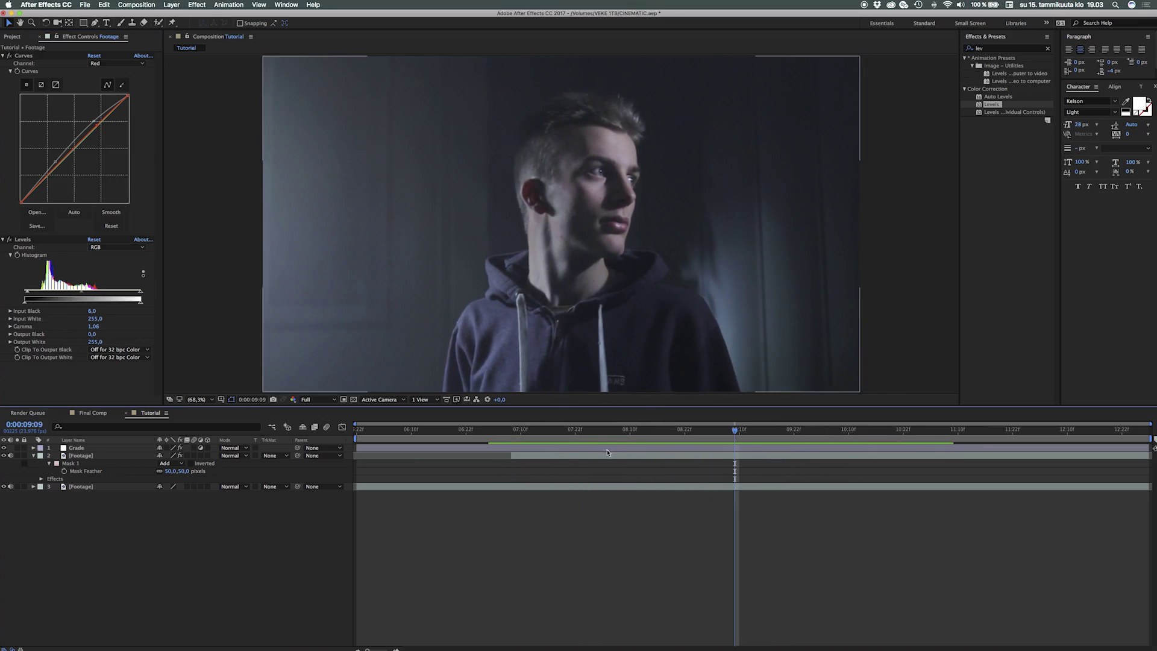
pyautogui.press('space')
pyautogui.press('space')
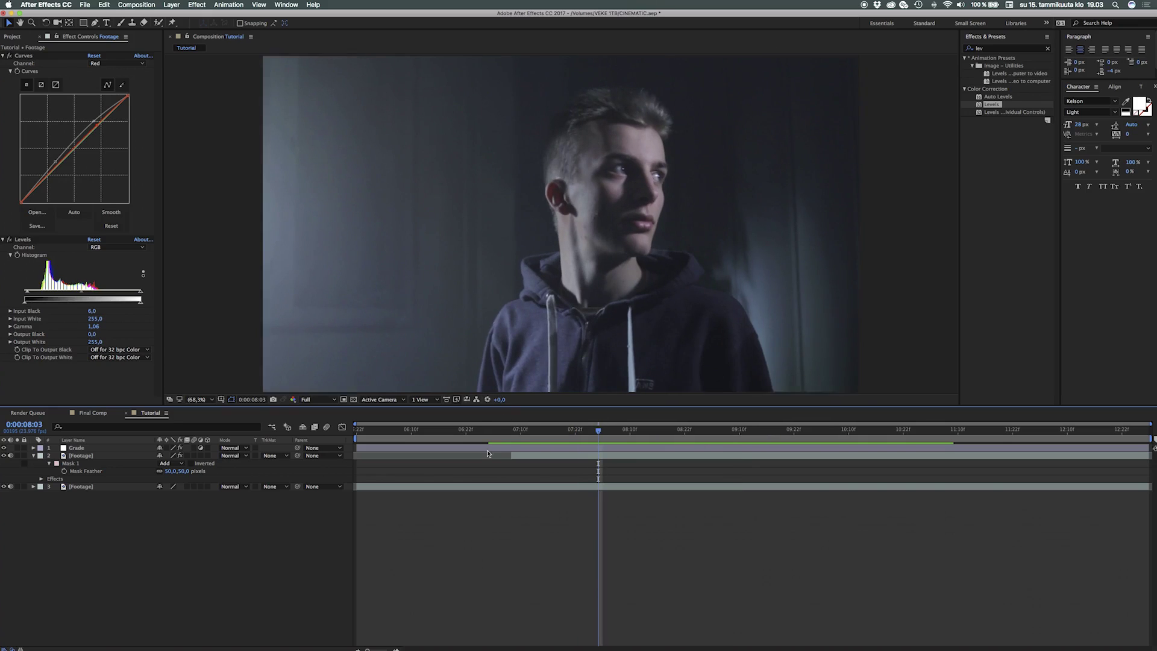
pyautogui.click(480, 432)
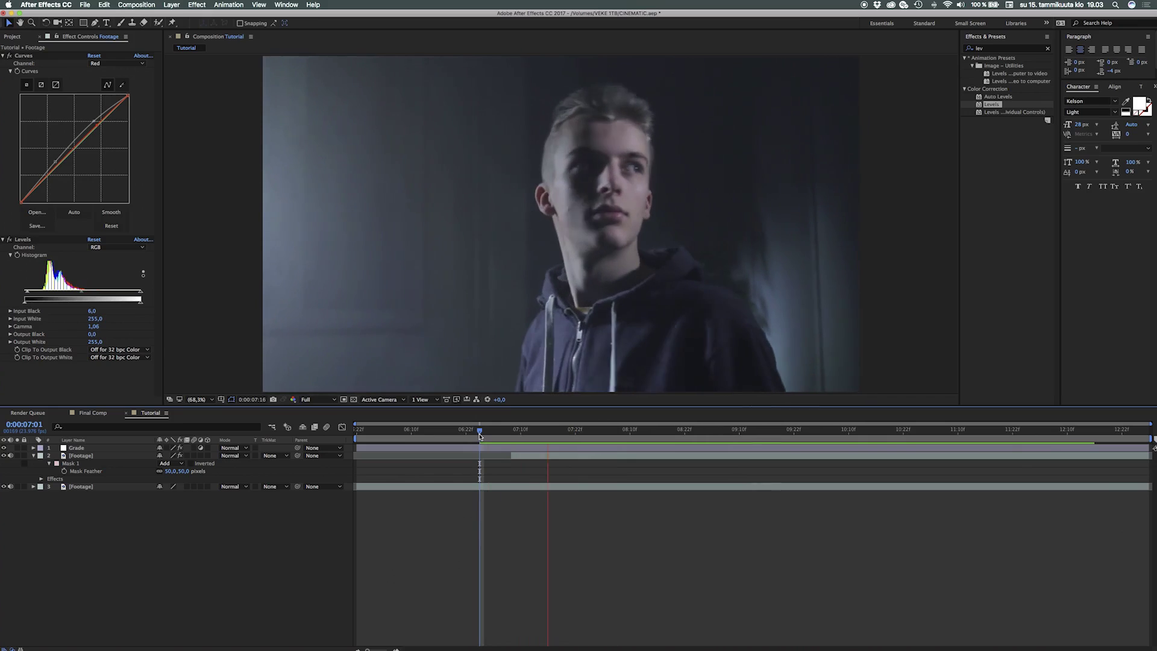
pyautogui.press('space')
pyautogui.moveTo(480, 436); pyautogui.dragTo(511, 441)
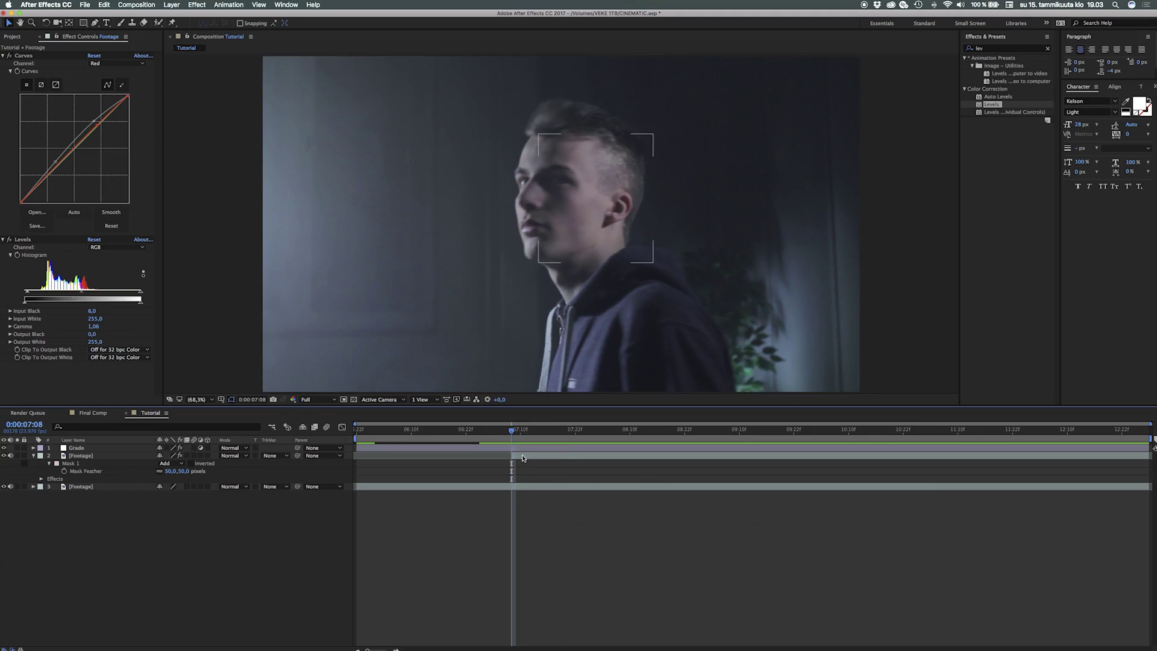
# Keyframe the face layer's Opacity: 0% at 0:00:07:08, rising to 100% slightly later.
pyautogui.click(522, 457)
pyautogui.press('t')
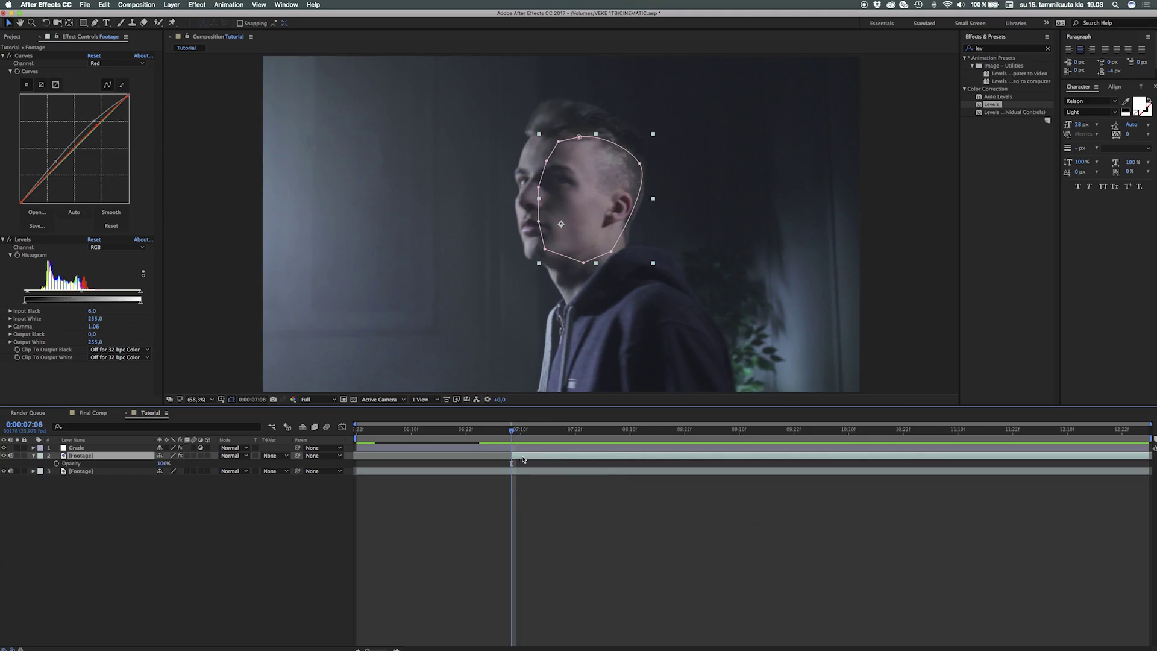
pyautogui.click(57, 463)
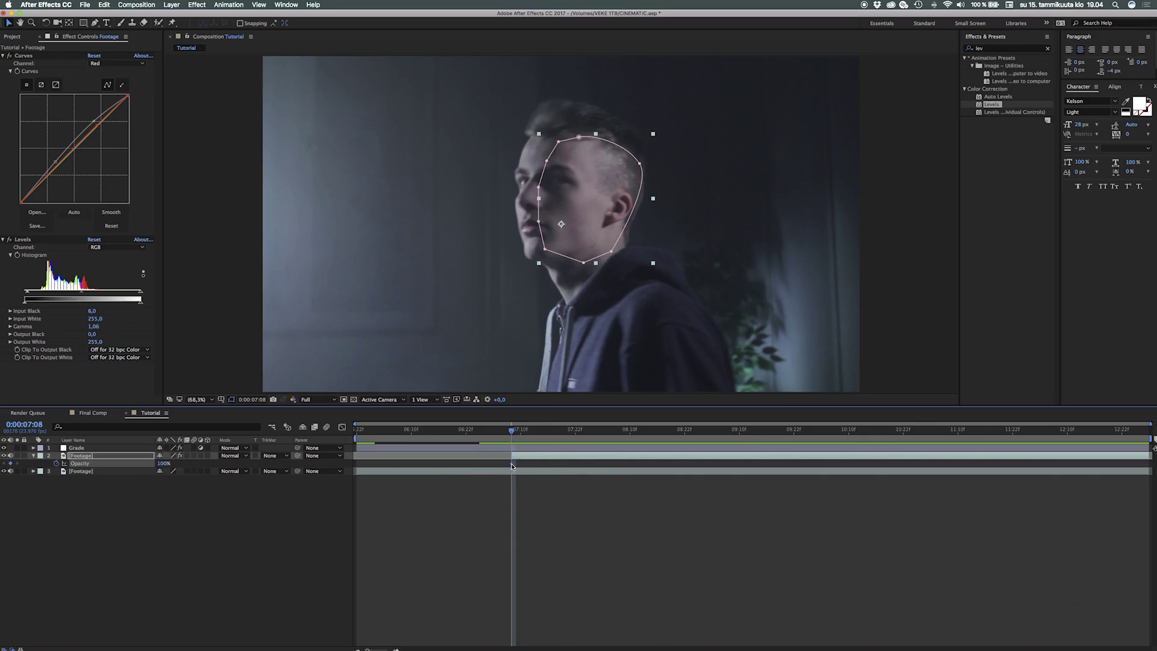
pyautogui.moveTo(512, 465)
pyautogui.moveTo(512, 465); pyautogui.dragTo(552, 464)
pyautogui.click(163, 463)
pyautogui.write('0')
pyautogui.press('Return')
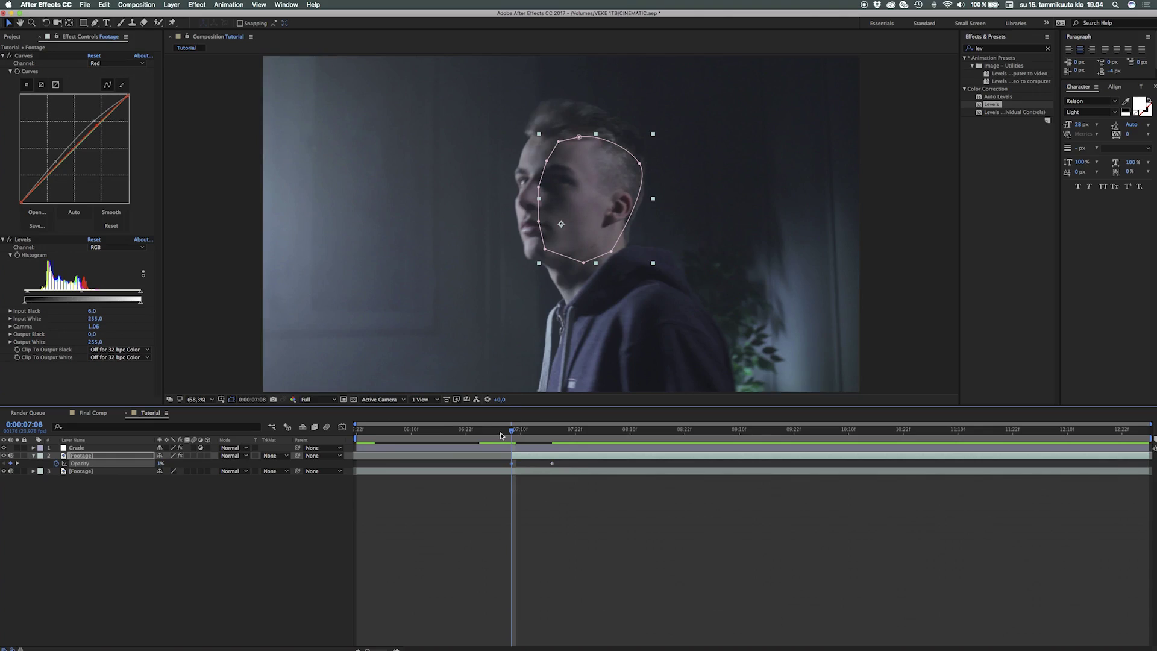
# Preview the fade-in from 0:00:07:06, then collapse the layer's properties.
pyautogui.moveTo(512, 430); pyautogui.dragTo(500, 434)
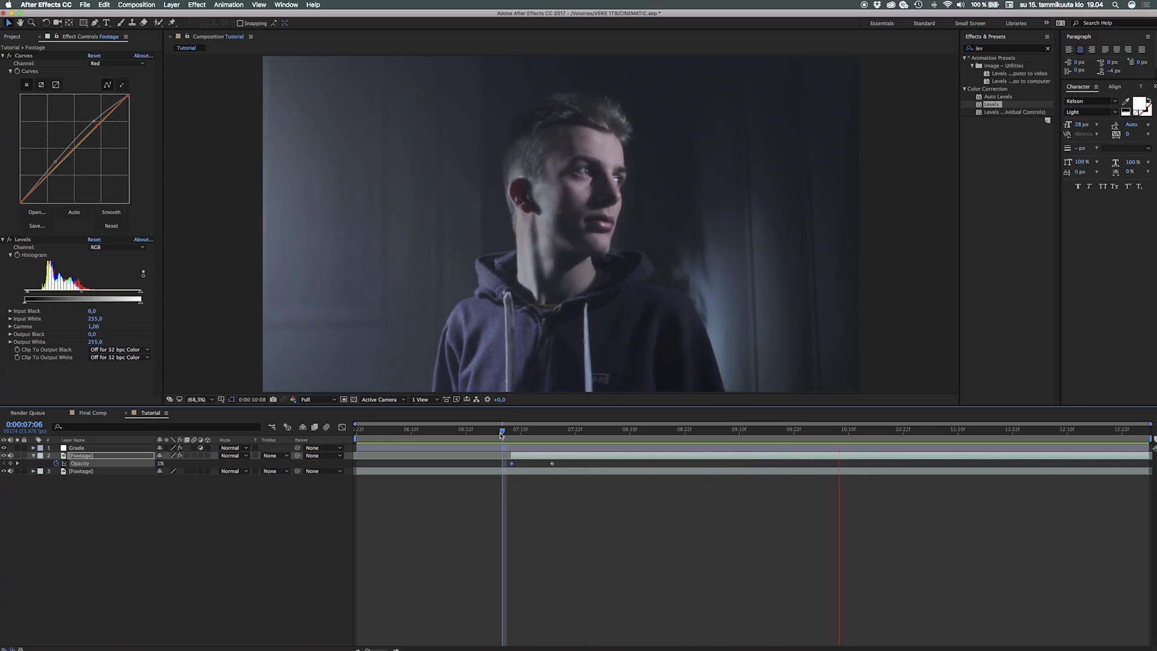
pyautogui.press('space')
pyautogui.press('space')
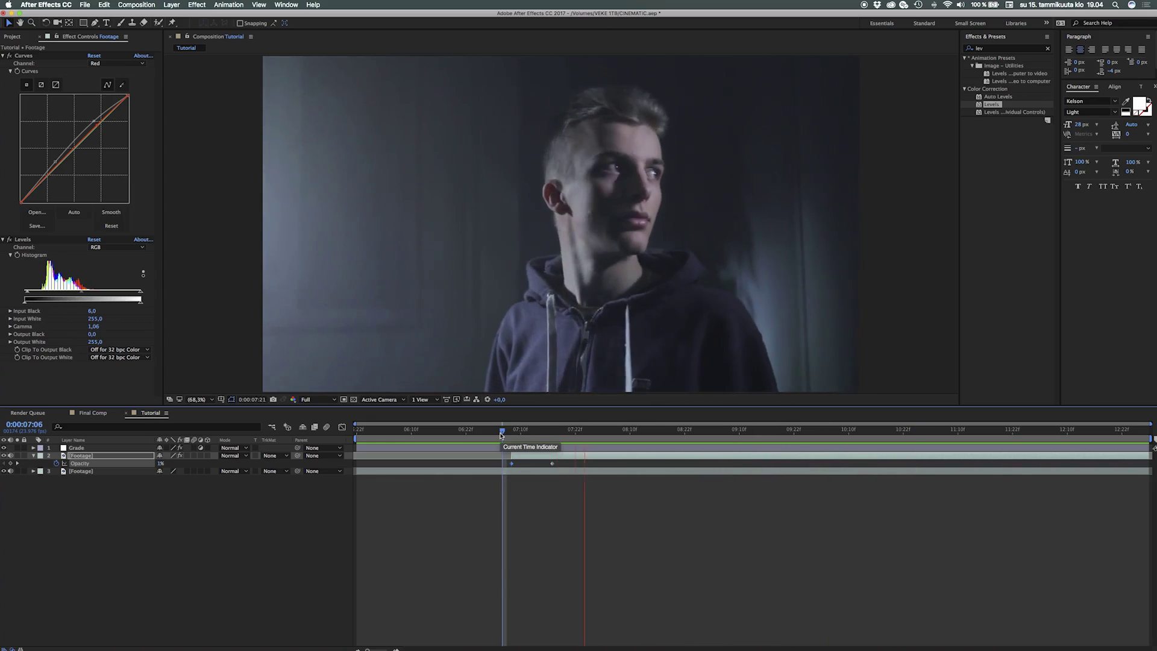
pyautogui.press('space')
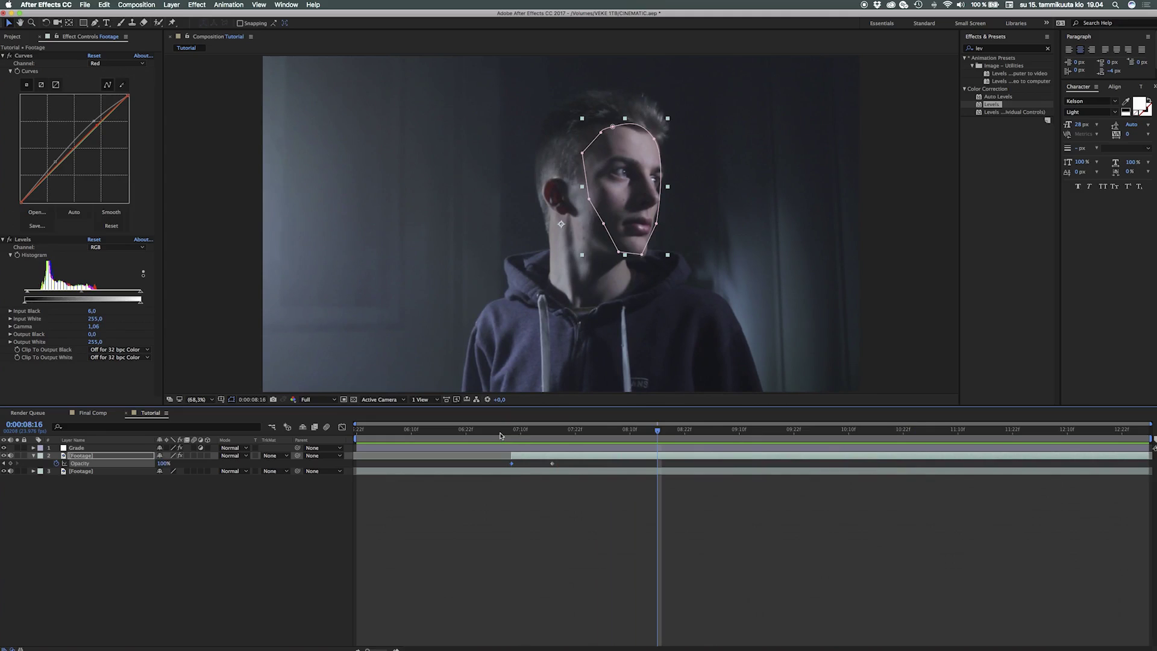
pyautogui.click(245, 543)
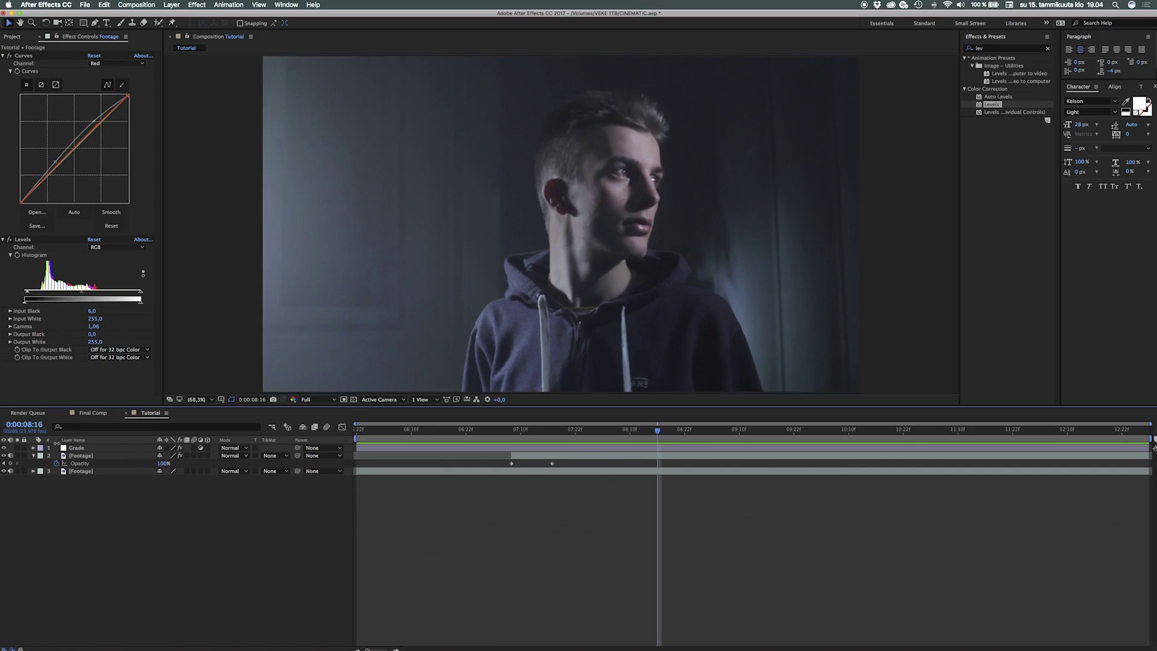
pyautogui.click(34, 456)
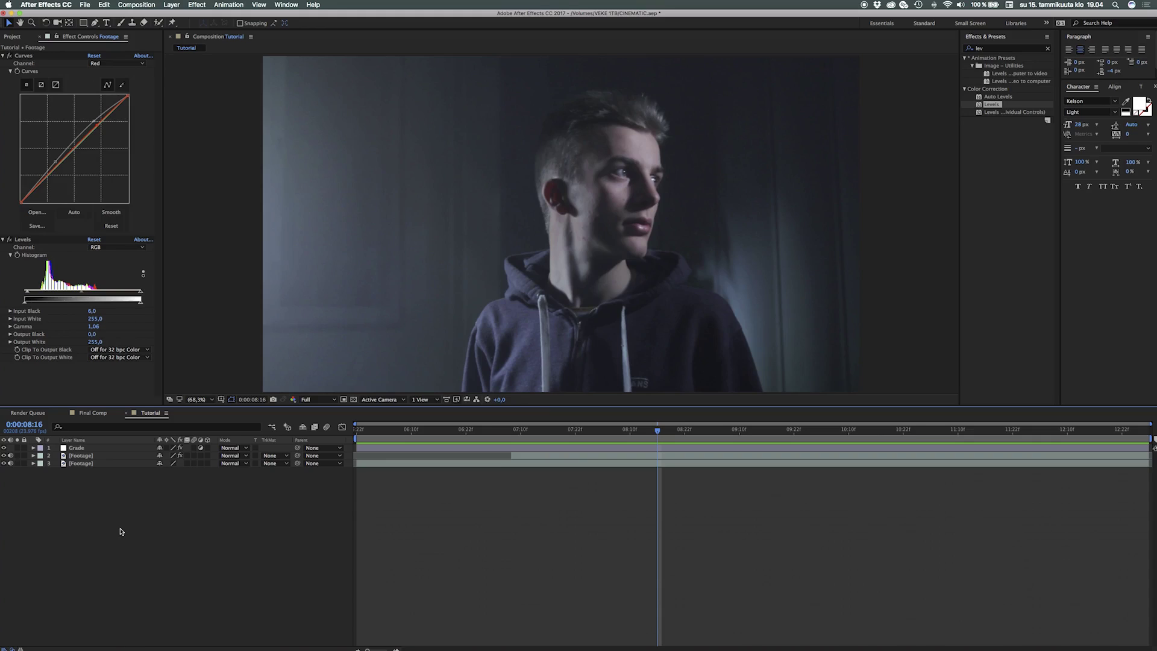
# Add a new adjustment layer on top and name it Sharpening.
pyautogui.rightClick(120, 530)
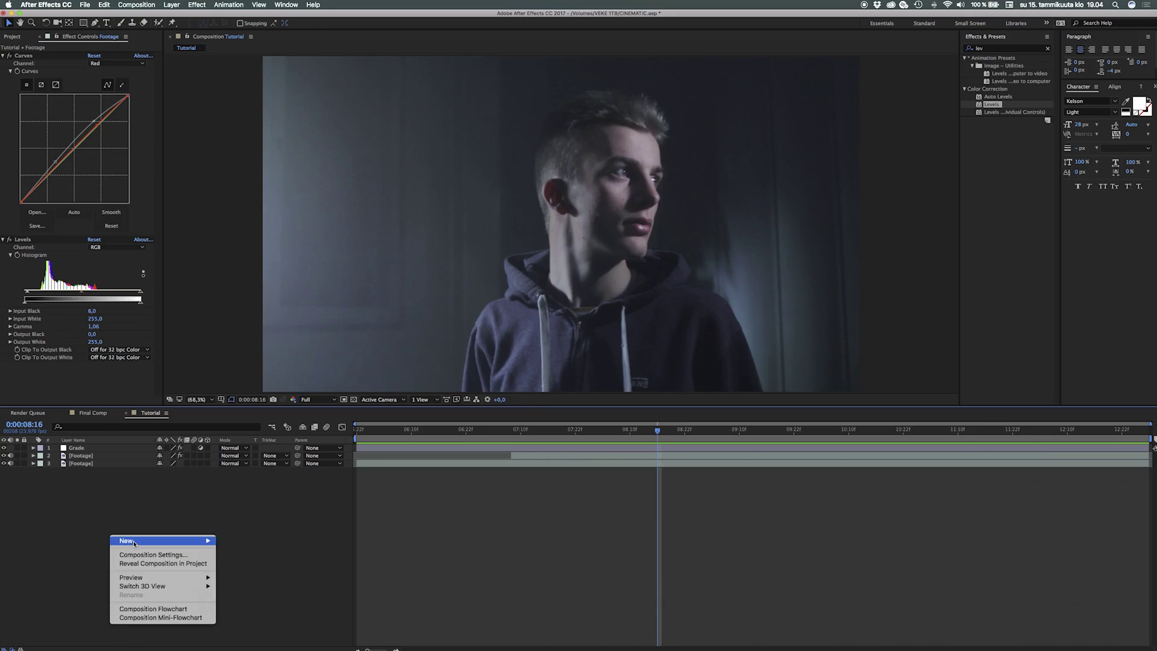
pyautogui.moveTo(136, 541)
pyautogui.click(271, 606)
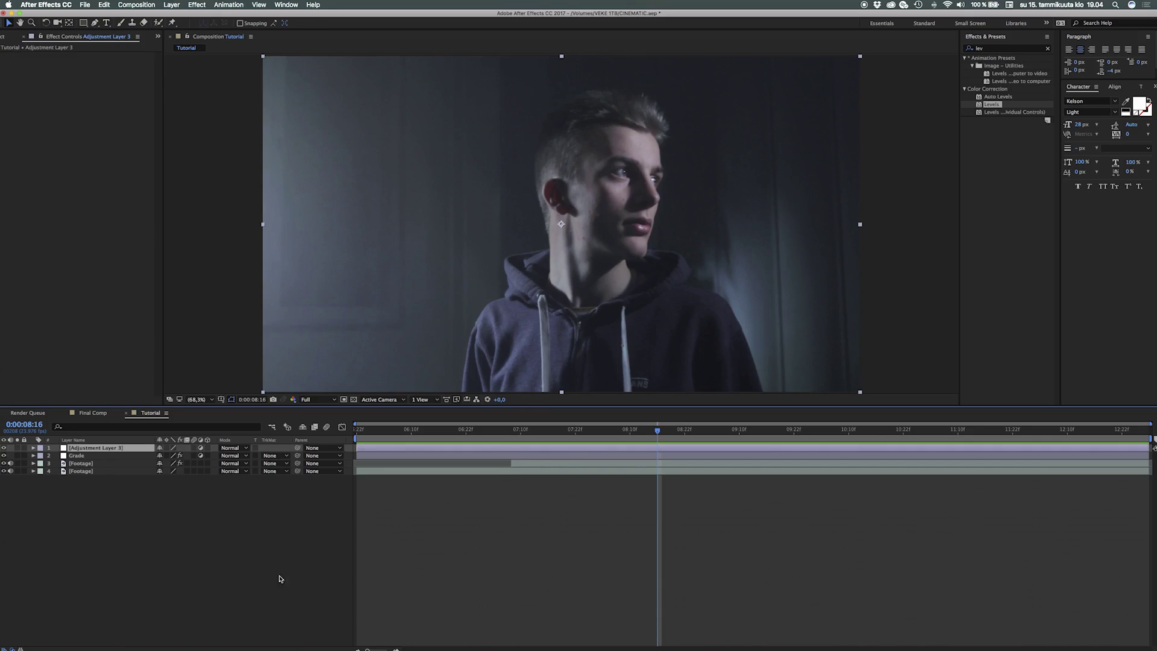
pyautogui.press('Return')
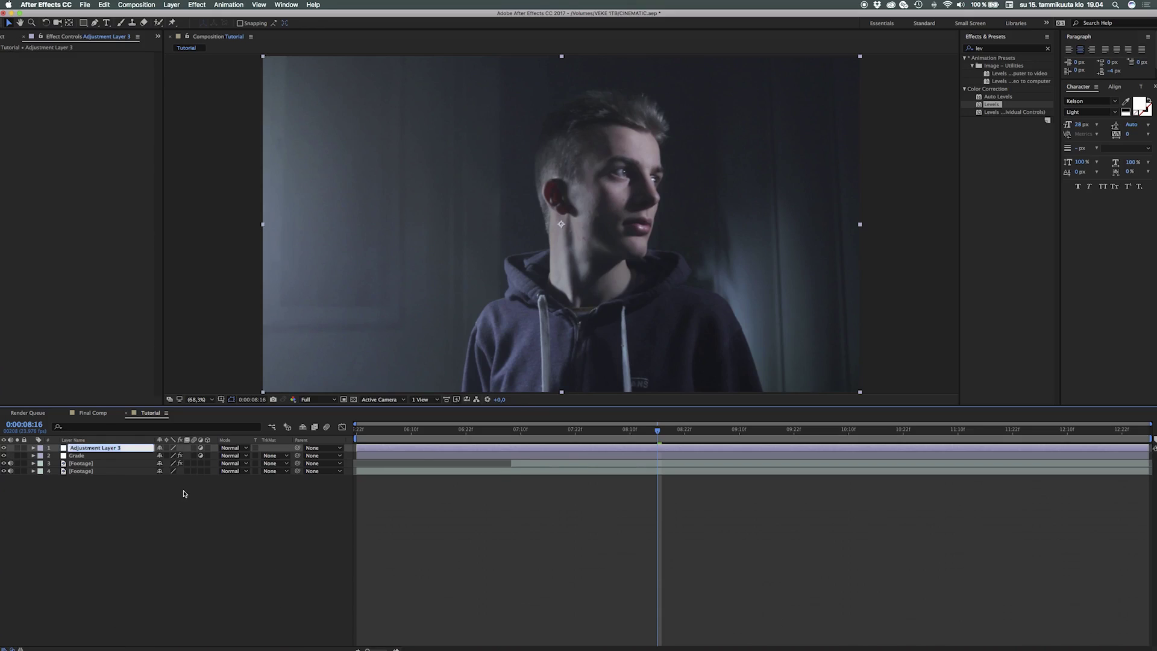
pyautogui.write('Sharpening')
pyautogui.press('Return')
# Search 'unsha' in Effects & Presets and apply Unsharp Mask to the Sharpening layer.
pyautogui.click(996, 50)
pyautogui.click(996, 50)
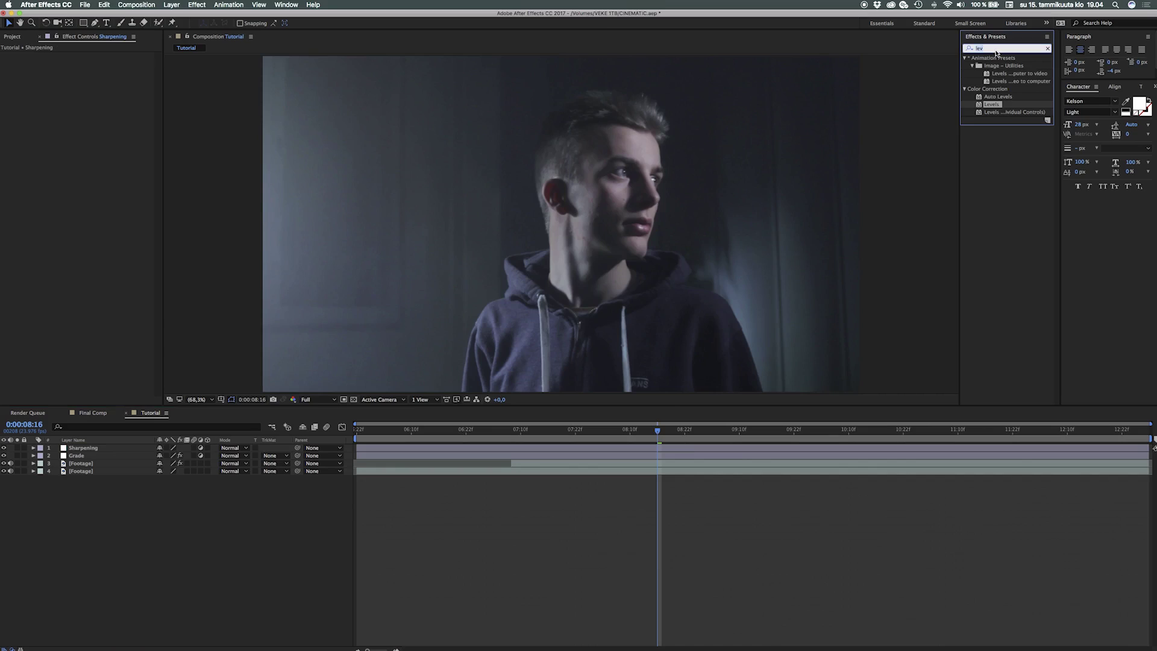
pyautogui.write('unsharp')
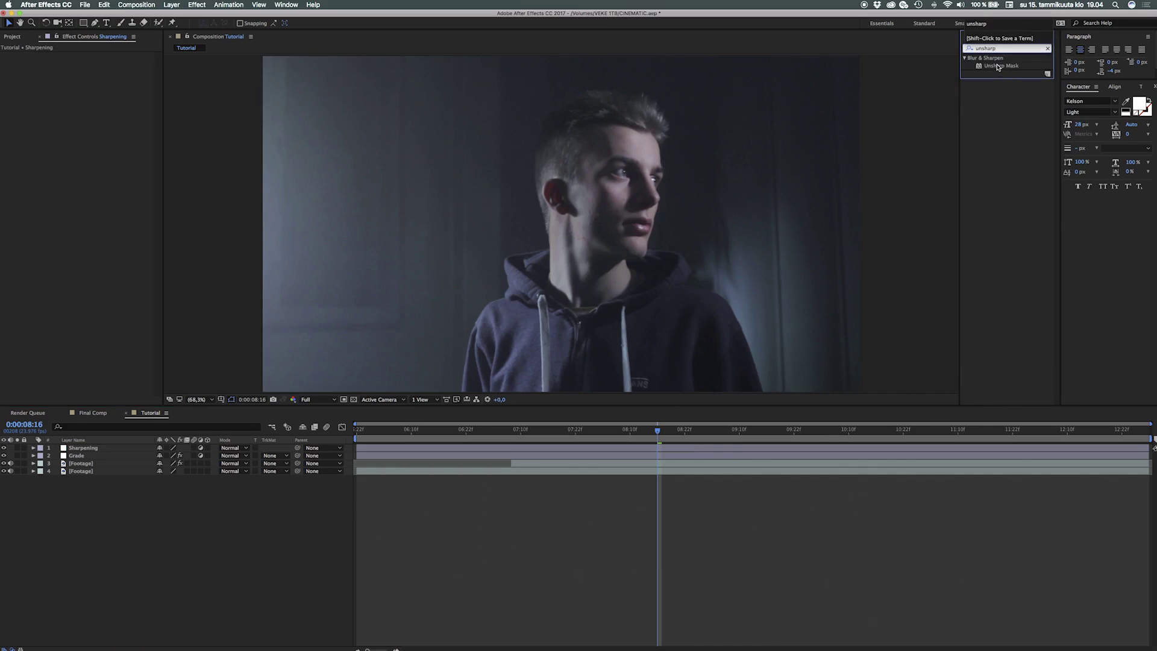
pyautogui.moveTo(997, 66); pyautogui.dragTo(96, 449)
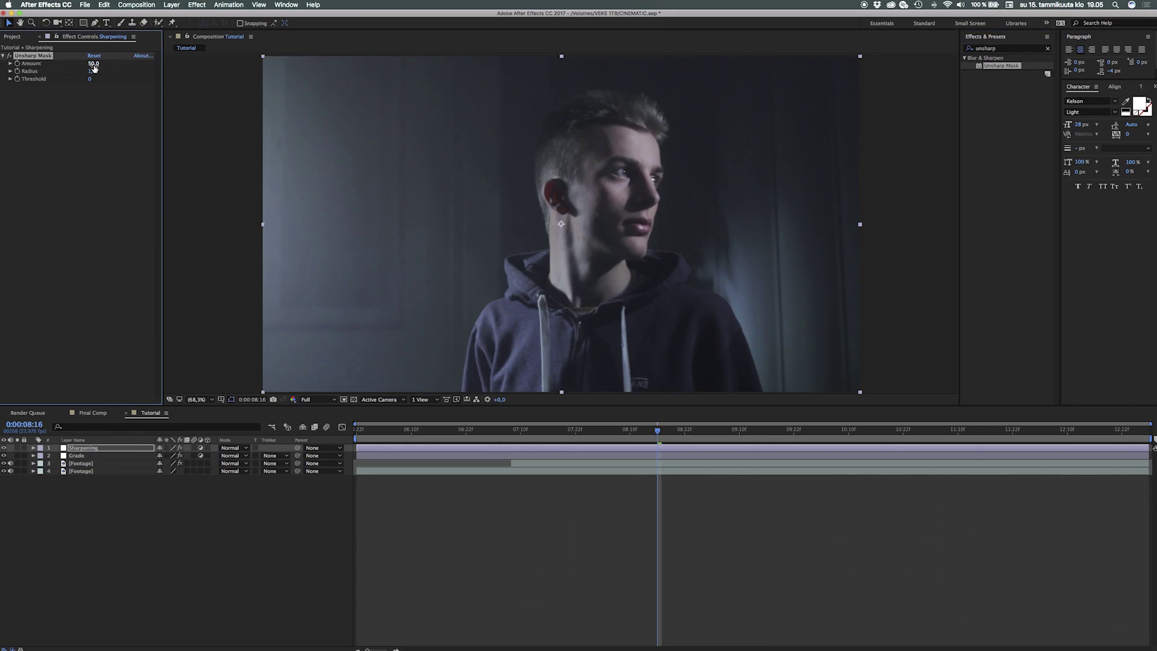
# Set the Unsharp Mask Amount to 18 and Radius to 12.
pyautogui.click(93, 65)
pyautogui.write('201')
pyautogui.press('Tab')
pyautogui.press('Return')
pyautogui.moveTo(90, 71); pyautogui.dragTo(79, 71)
pyautogui.click(93, 73)
pyautogui.write('15')
pyautogui.press('Return')
pyautogui.write('31')
pyautogui.press('Return')
pyautogui.click(67, 178)
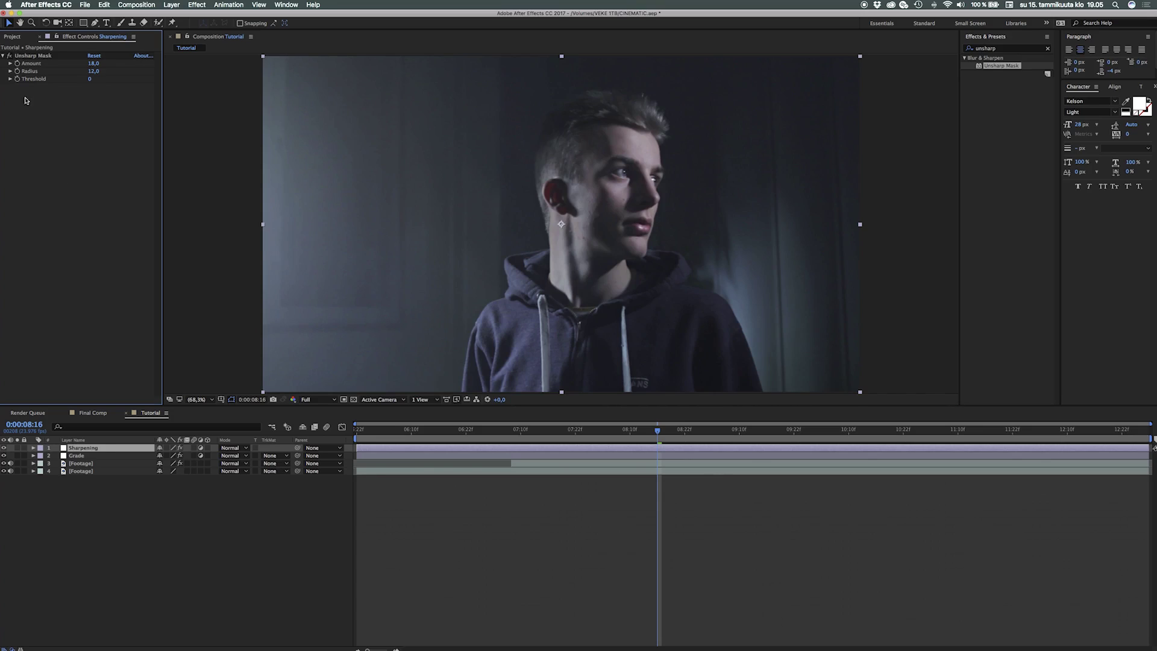
# Toggle the Sharpening layer on and off up close, then fit the viewer to the frame.
pyautogui.click(5, 450)
pyautogui.click(5, 450)
pyautogui.click(5, 450)
pyautogui.click(4, 450)
pyautogui.click(5, 450)
pyautogui.click(5, 450)
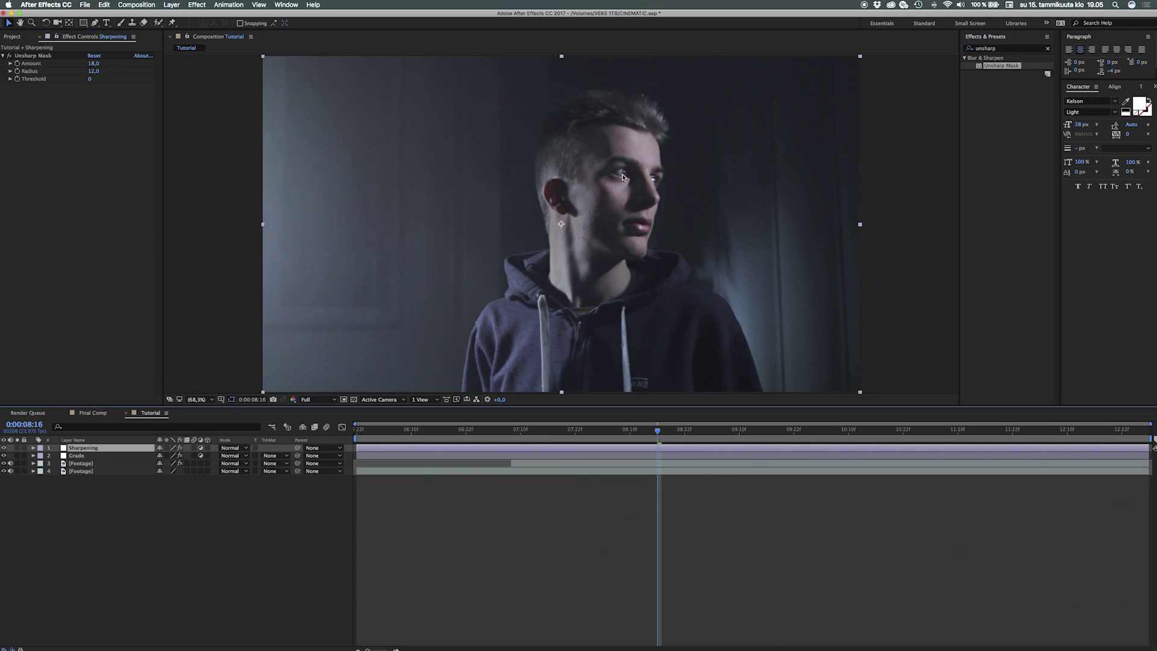
pyautogui.scroll(3, 623, 176)
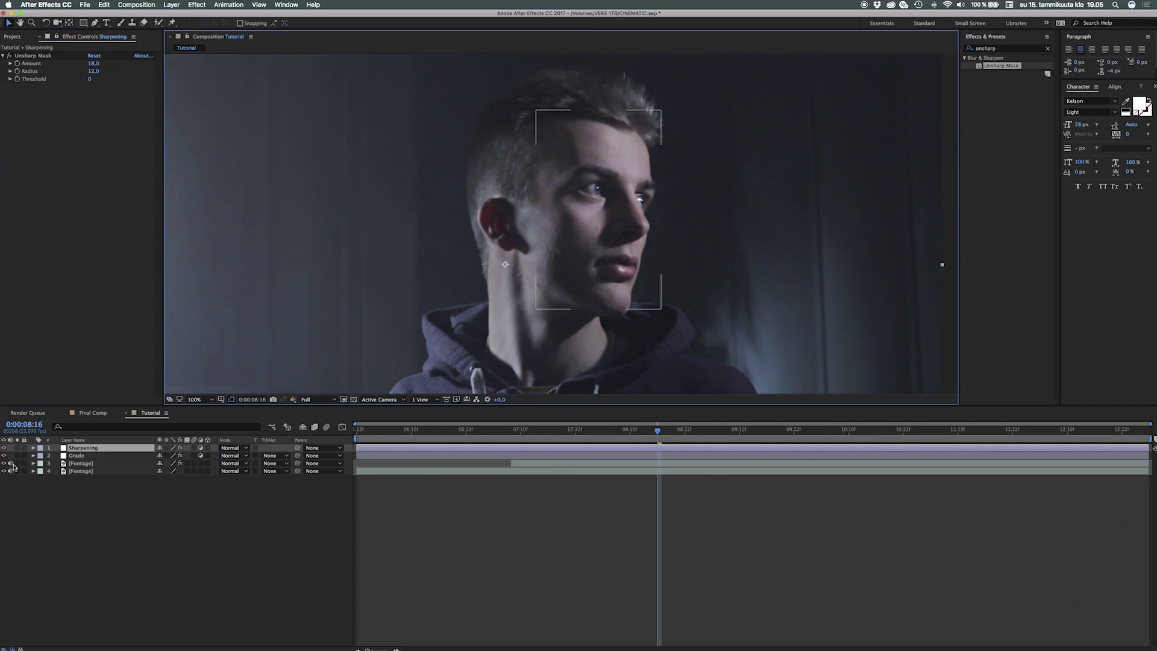
pyautogui.click(5, 449)
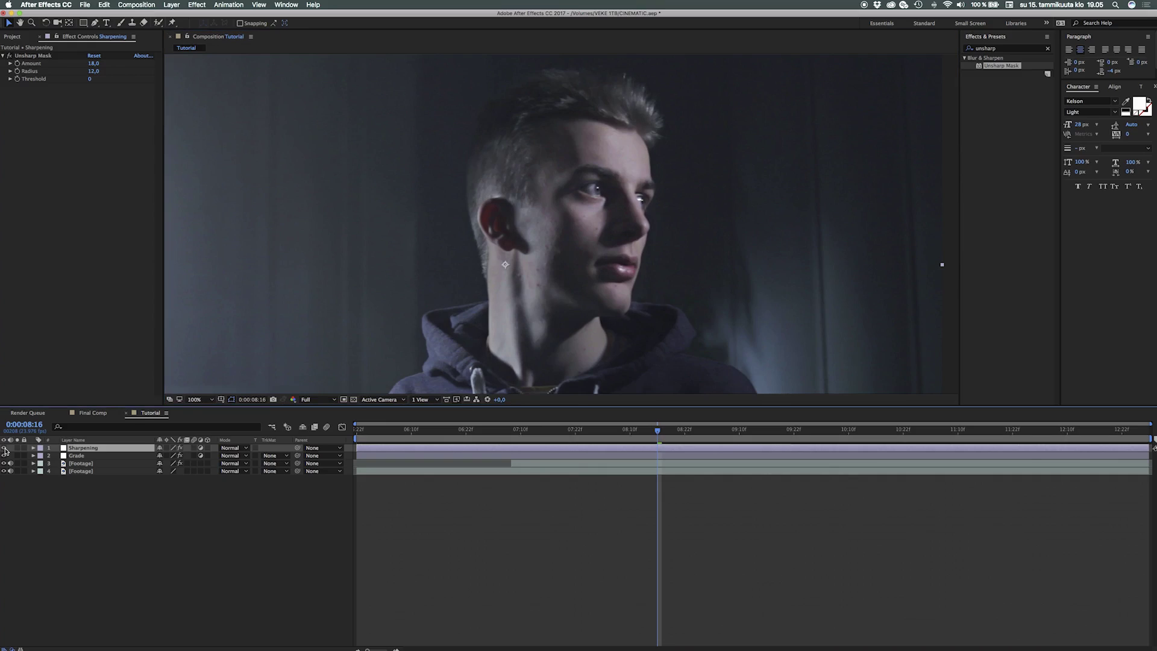
pyautogui.scroll(-2, 587, 246)
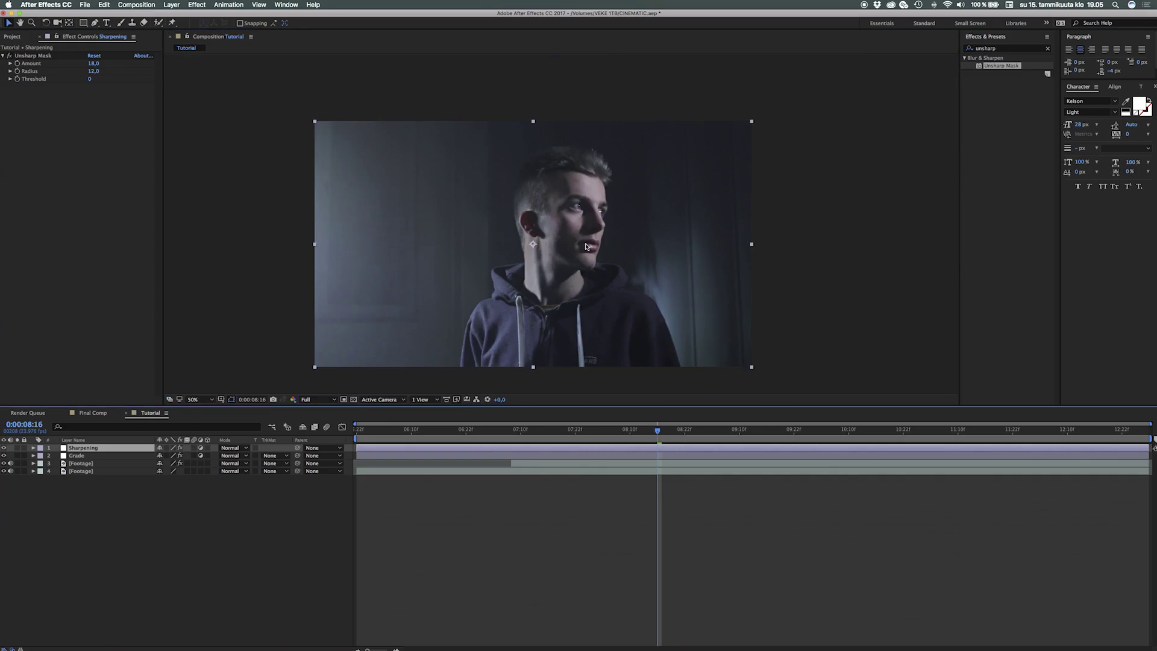
pyautogui.click(200, 399)
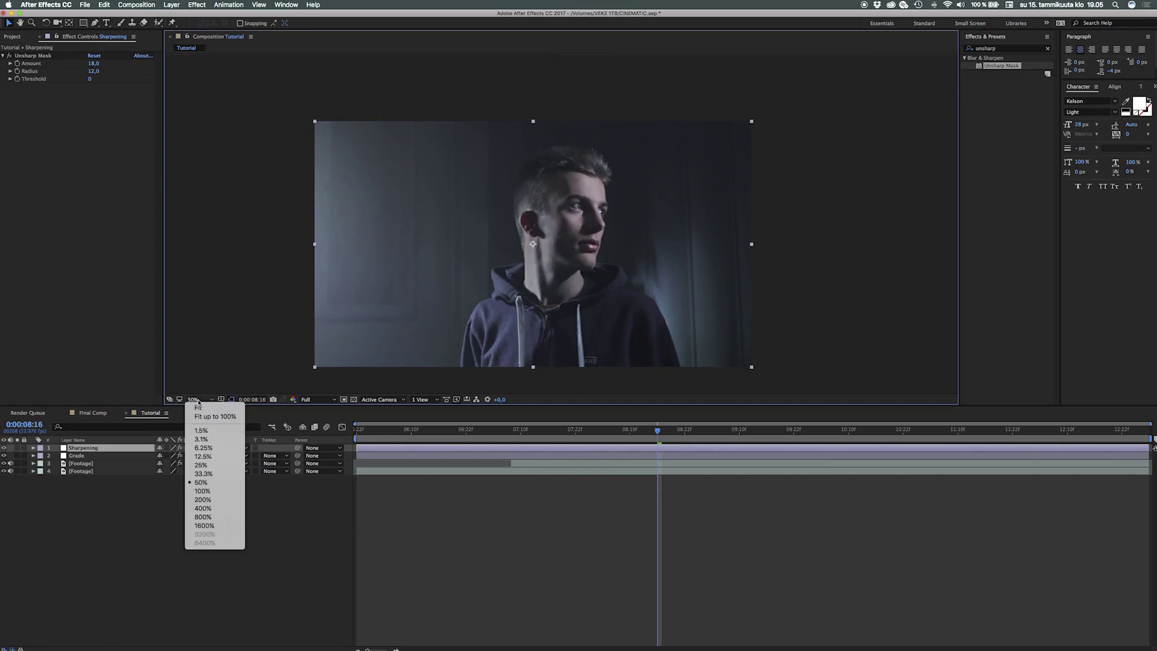
pyautogui.click(205, 405)
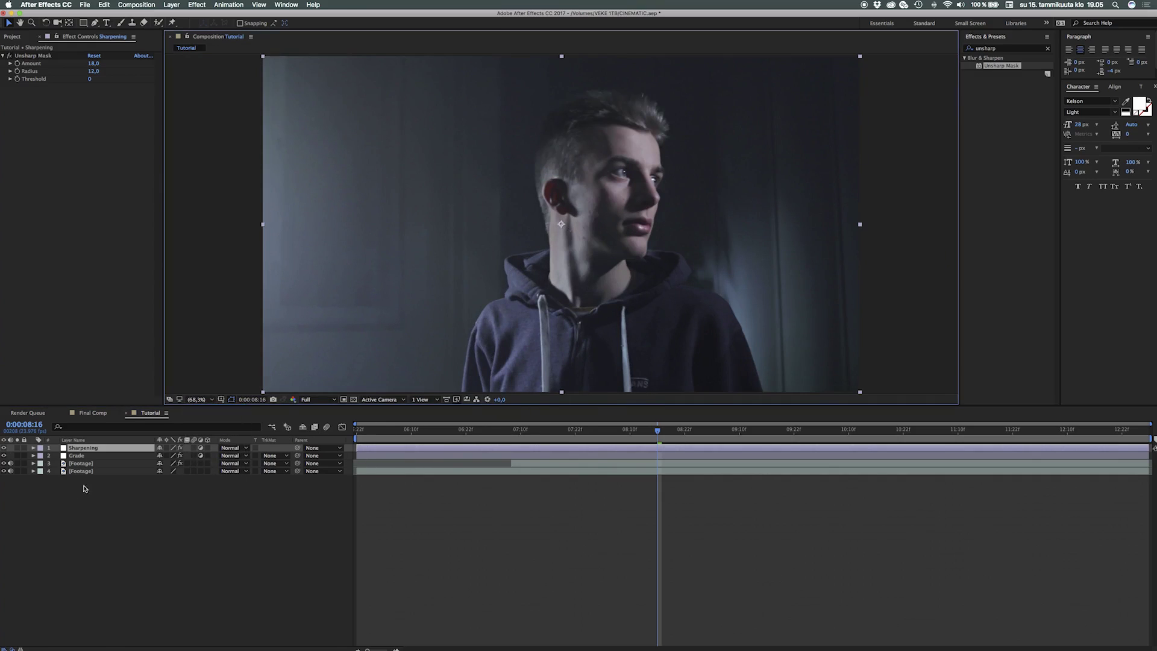
# Slightly lower the shadows on the Grade layer's RGB curve, then preview from the start.
pyautogui.click(77, 456)
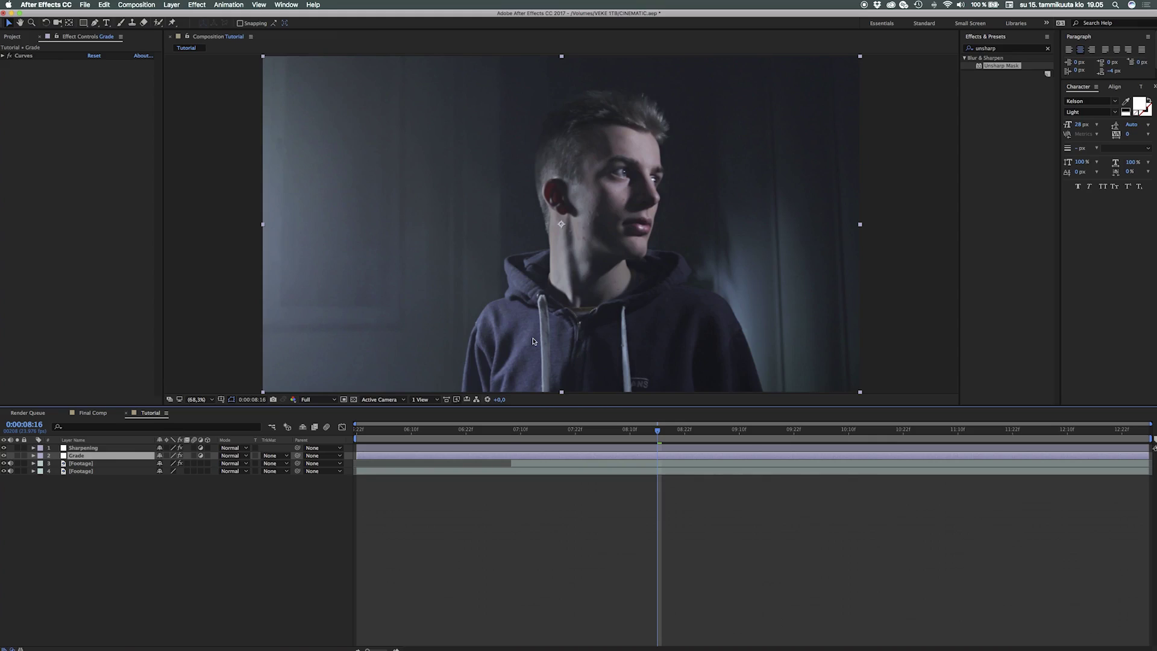
pyautogui.click(2, 56)
pyautogui.click(108, 64)
pyautogui.click(107, 72)
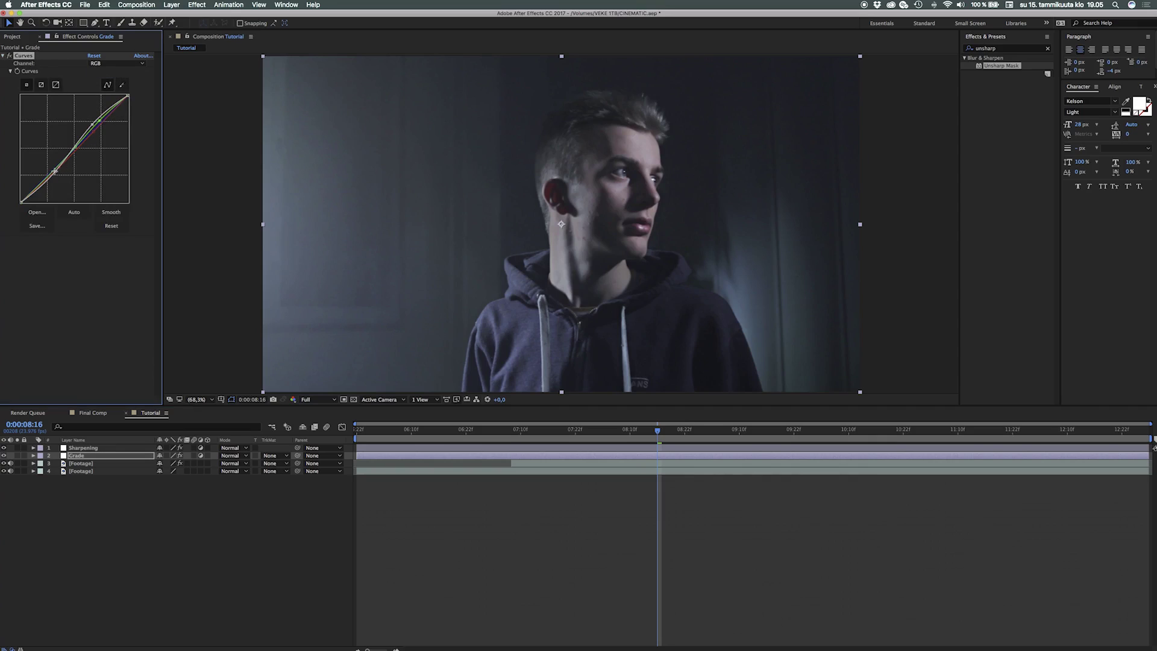
pyautogui.moveTo(54, 171); pyautogui.dragTo(55, 173)
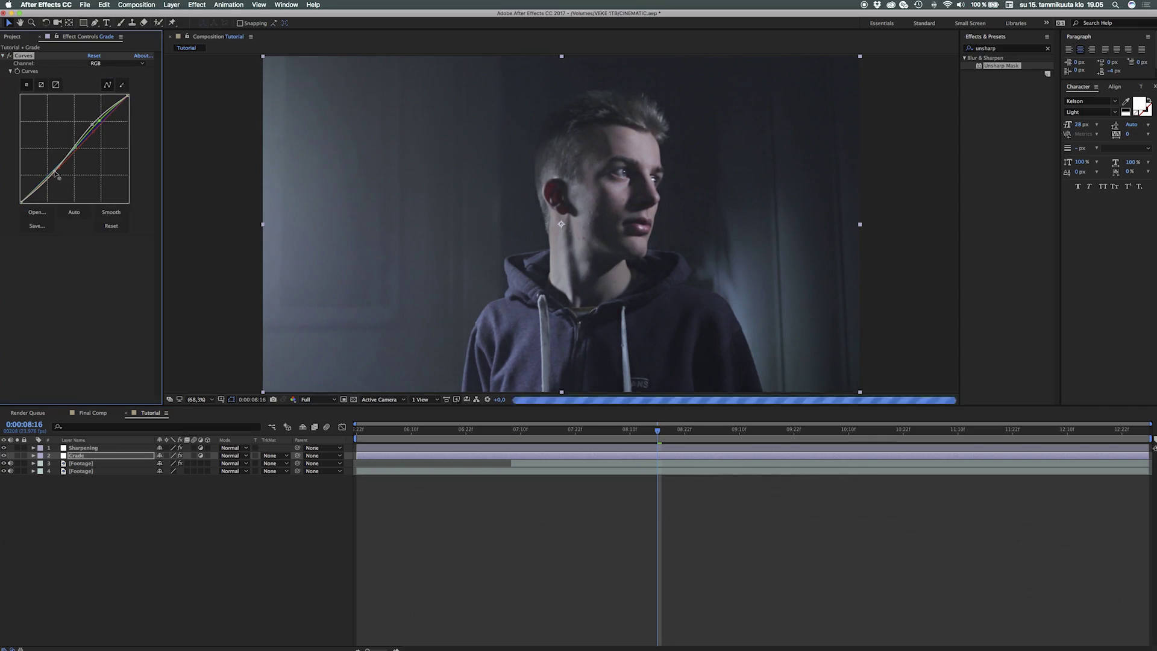
pyautogui.click(3, 56)
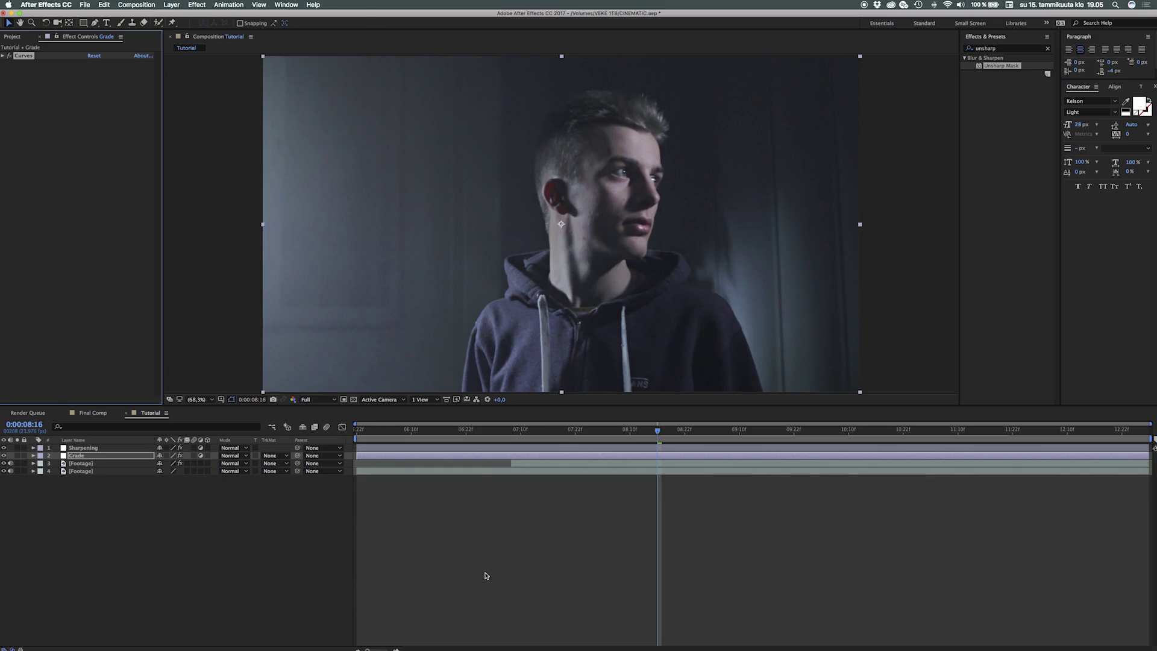
pyautogui.press('Home')
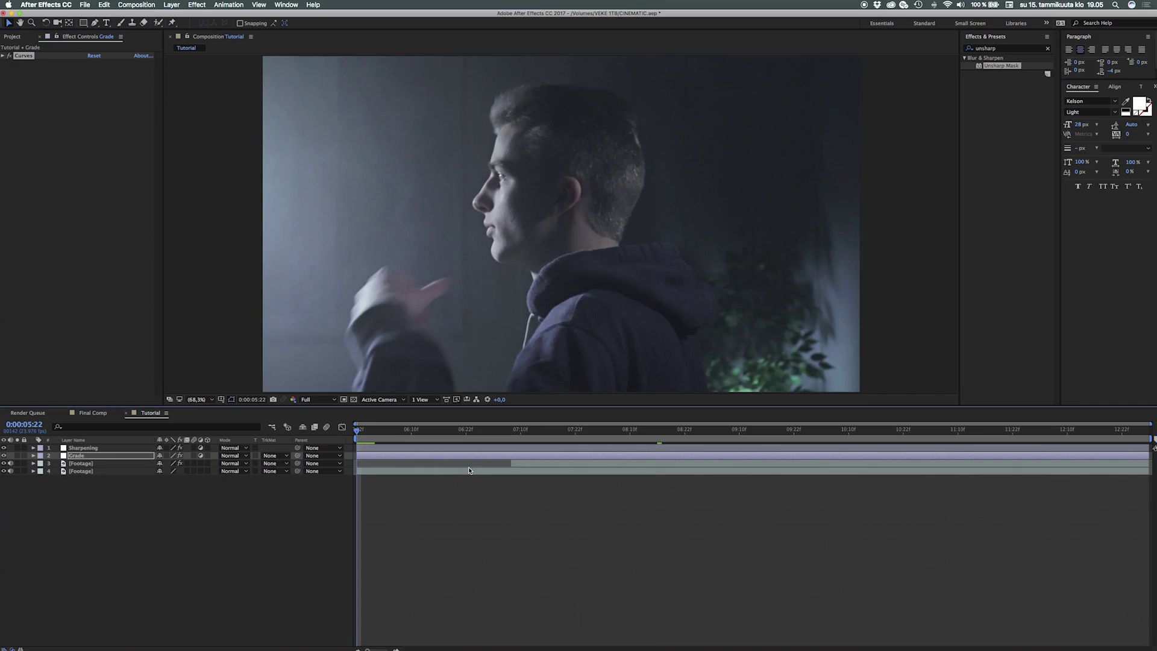
pyautogui.press('space')
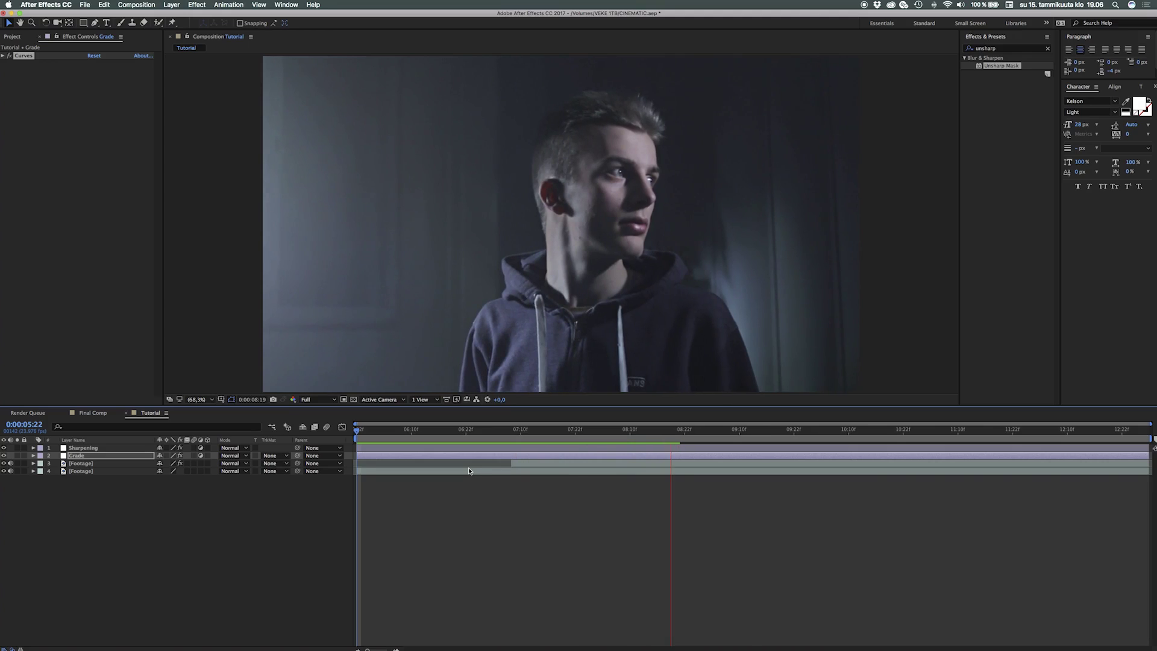
# Stop playback and toggle Solo on the bottom Footage layer to compare graded versus original footage.
pyautogui.click(506, 457)
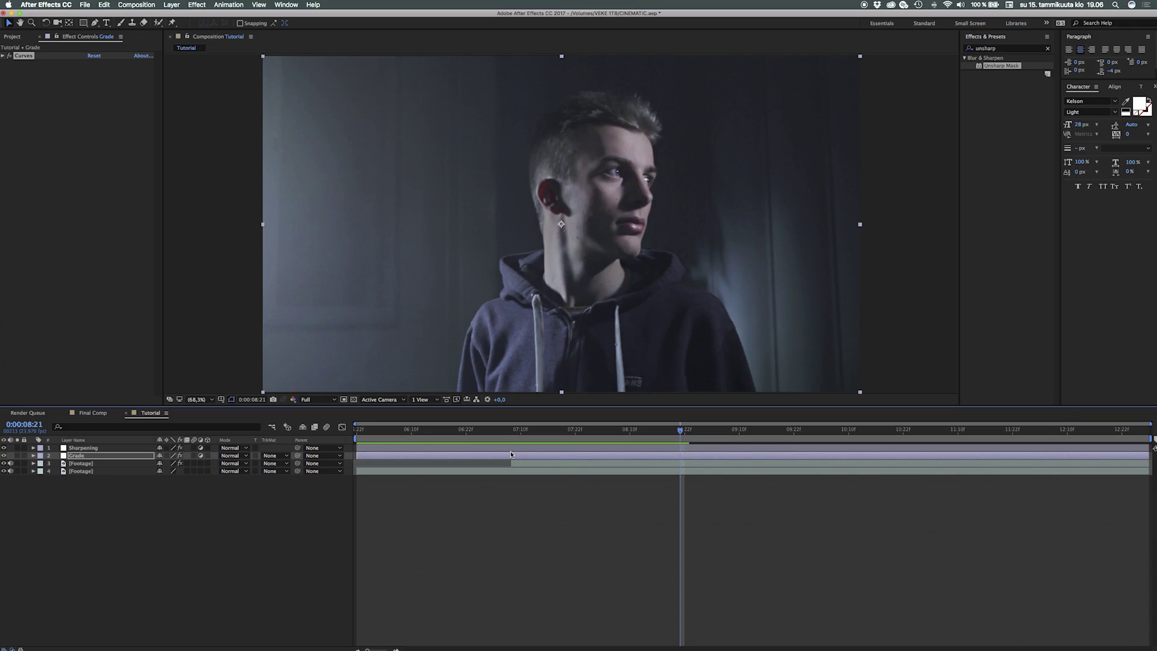
pyautogui.click(18, 471)
pyautogui.click(18, 471)
pyautogui.click(18, 471)
pyautogui.click(18, 472)
pyautogui.click(18, 471)
pyautogui.click(18, 471)
pyautogui.click(19, 471)
pyautogui.click(18, 471)
pyautogui.click(18, 471)
pyautogui.click(18, 472)
pyautogui.click(18, 472)
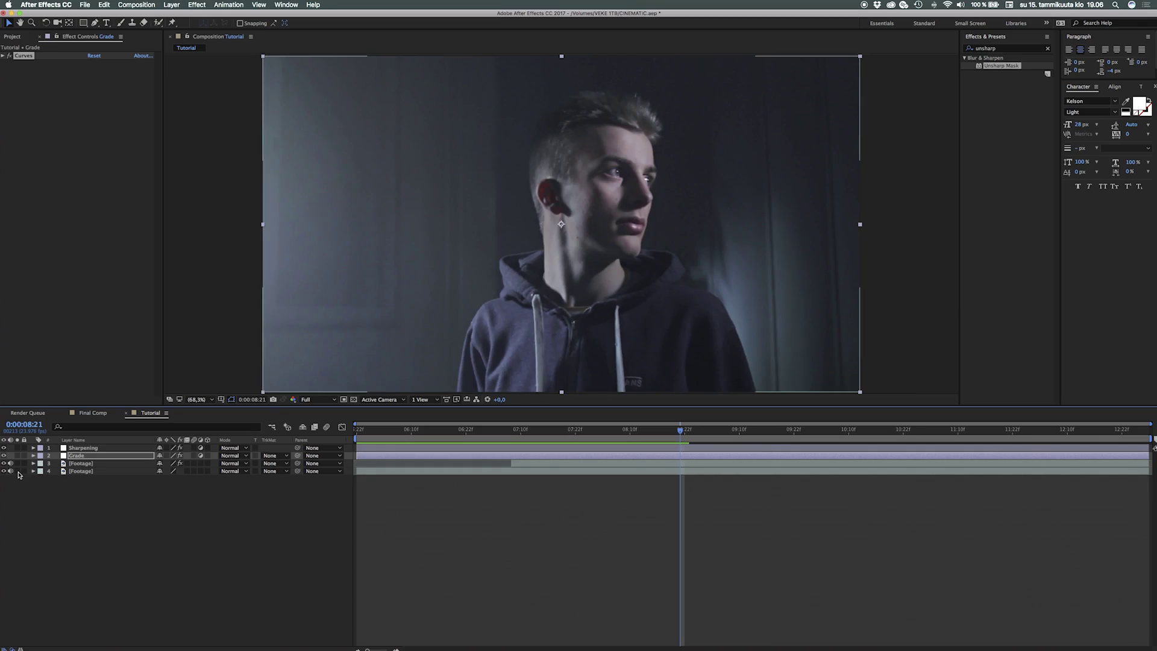